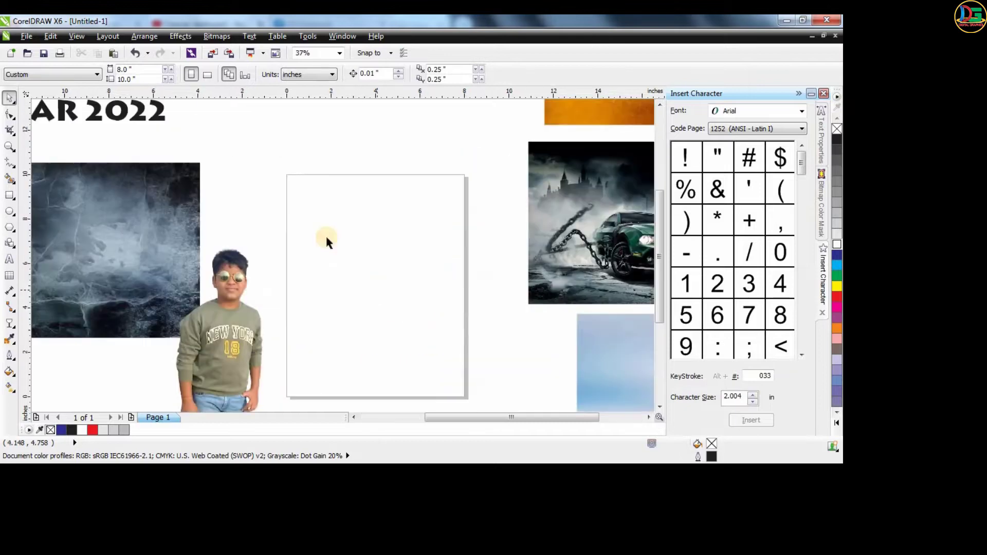
Create a page-sized 8 by 10 inch rectangle and PowerClip the dark cracked texture image inside it
double_click(10, 193)
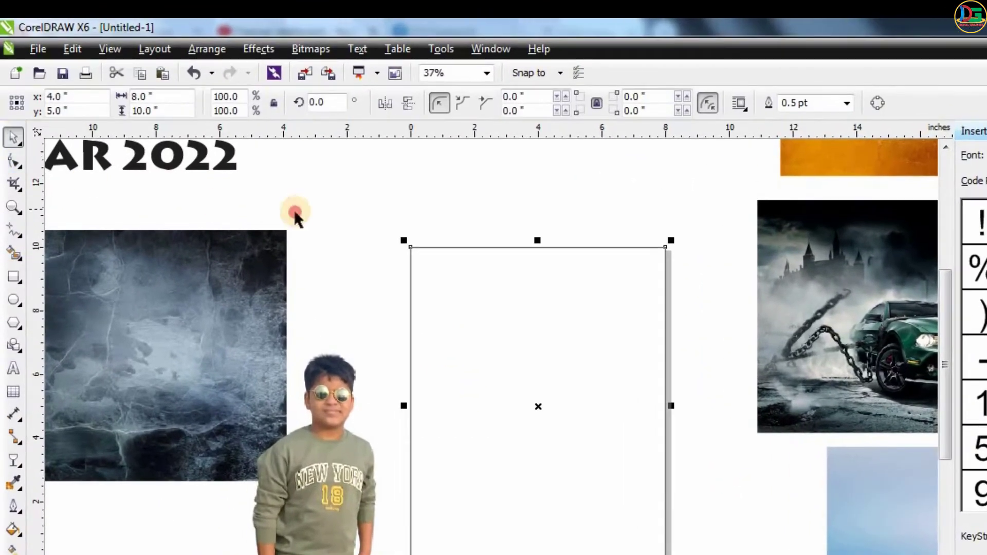
right_click(193, 288)
click(257, 27)
click(452, 326)
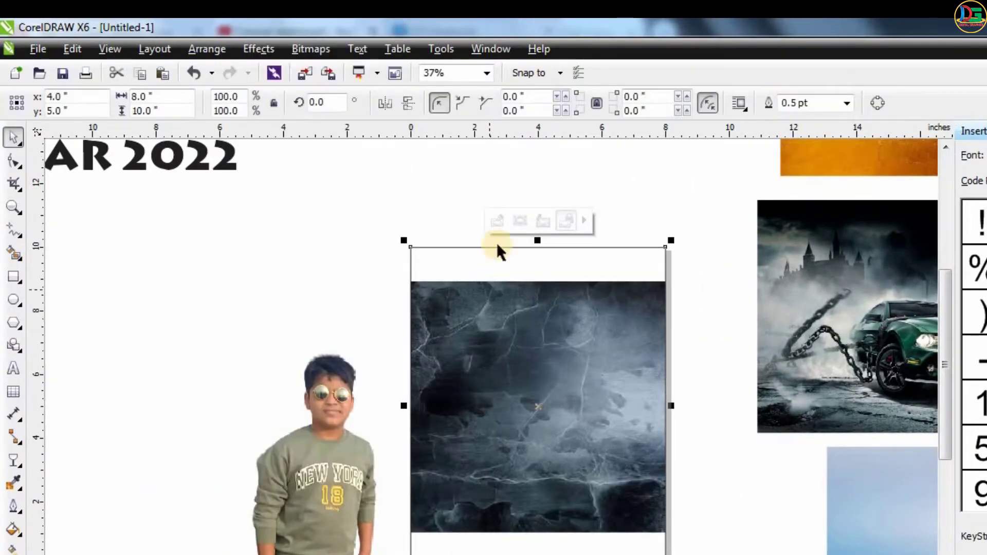
Edit the PowerClip contents and stretch the texture vertically to about 10.57 inches to cover the page, finishing the edit
click(497, 222)
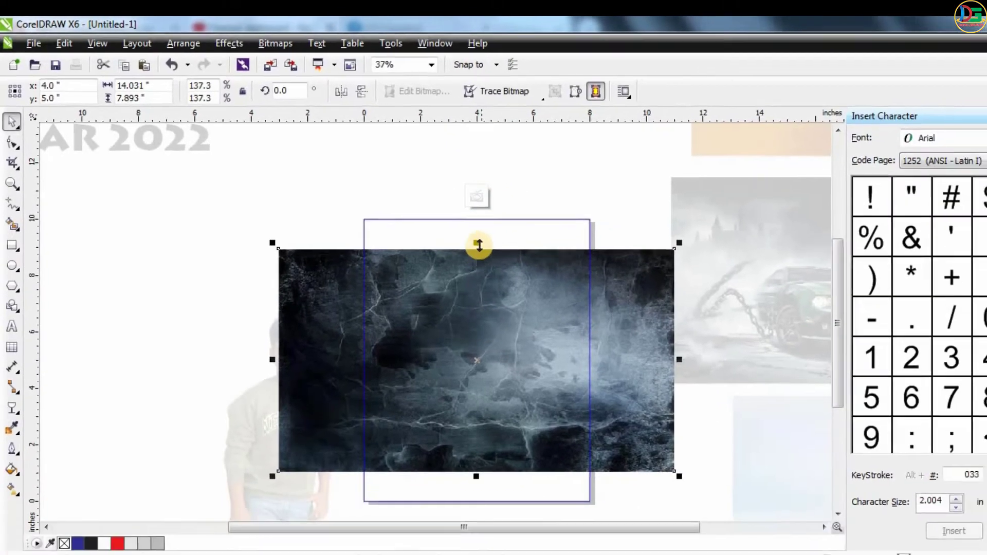
drag(538, 274, 538, 232)
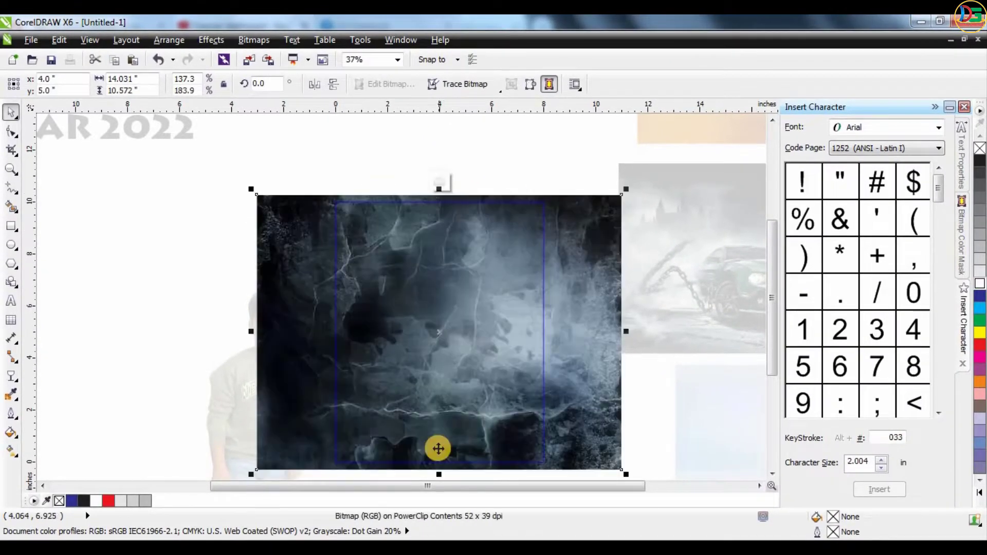
click(438, 182)
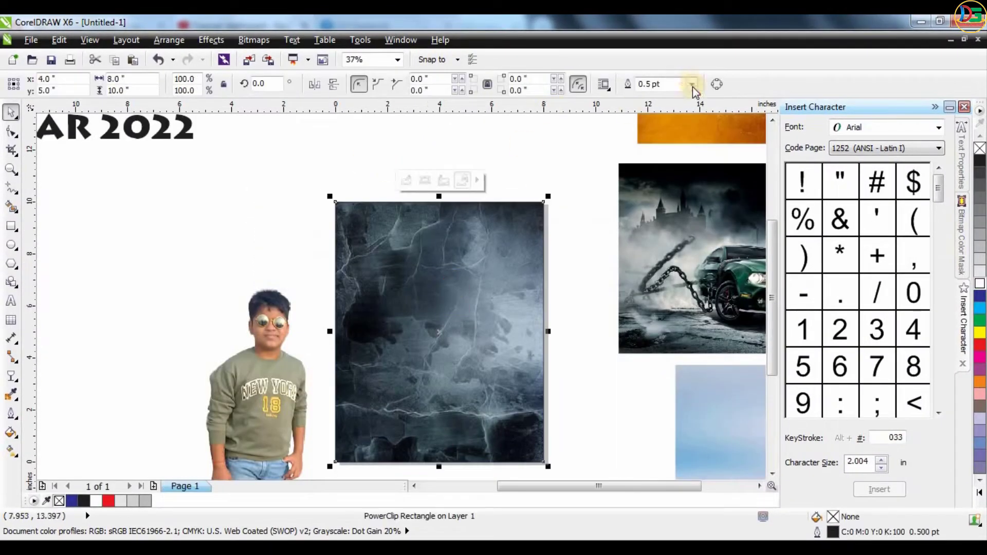
Remove the outline from the texture-filled rectangle by setting its width to None
click(693, 87)
click(661, 97)
click(574, 184)
scroll(424, 278, down, 1)
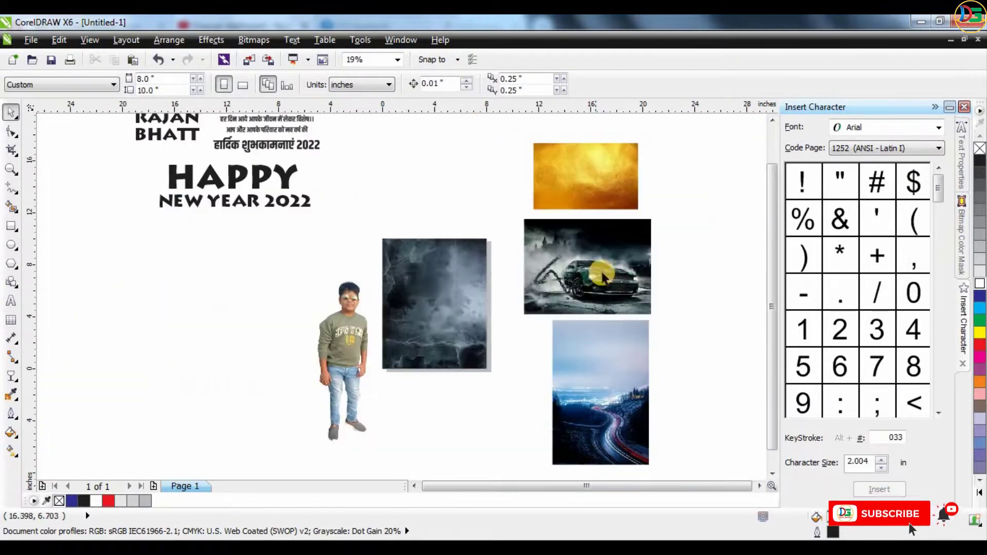
Move the car image aside and place the night road image over the page, sized about 8.46 by 12.68 inches
drag(605, 240, 673, 177)
drag(622, 421, 456, 319)
scroll(455, 319, up, 1)
drag(516, 421, 546, 429)
drag(445, 333, 446, 349)
Adjust the road image's linear transparency so its opaque end sits lower, just above the city-lights horizon
click(14, 378)
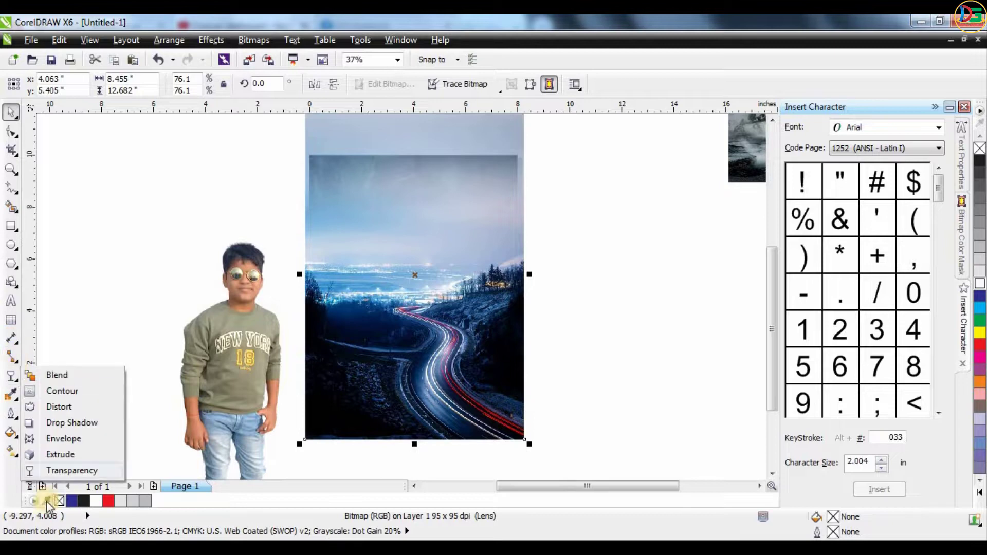
click(67, 468)
scroll(427, 235, down, 1)
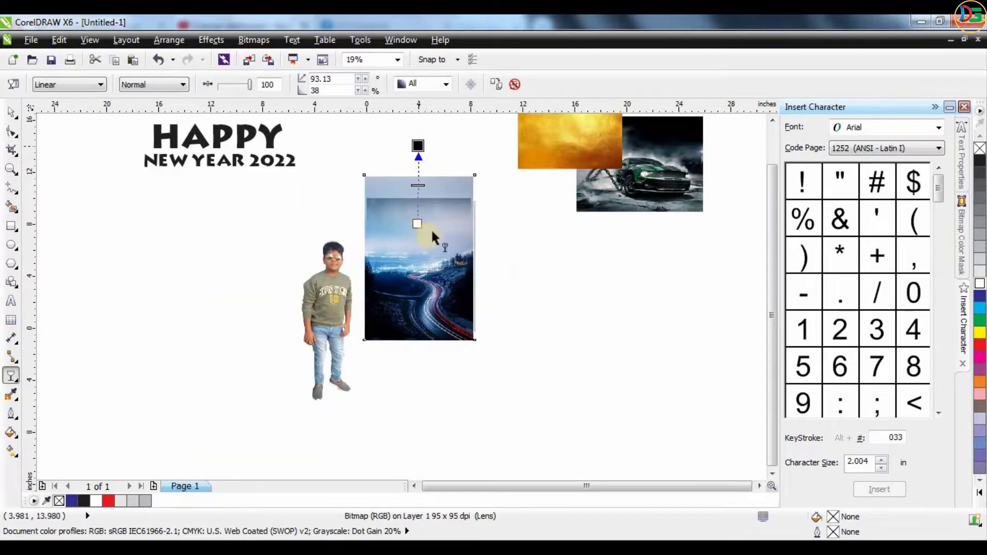
drag(417, 224, 417, 249)
Set the merge mode of the road image's transparency to Multiply
click(54, 84)
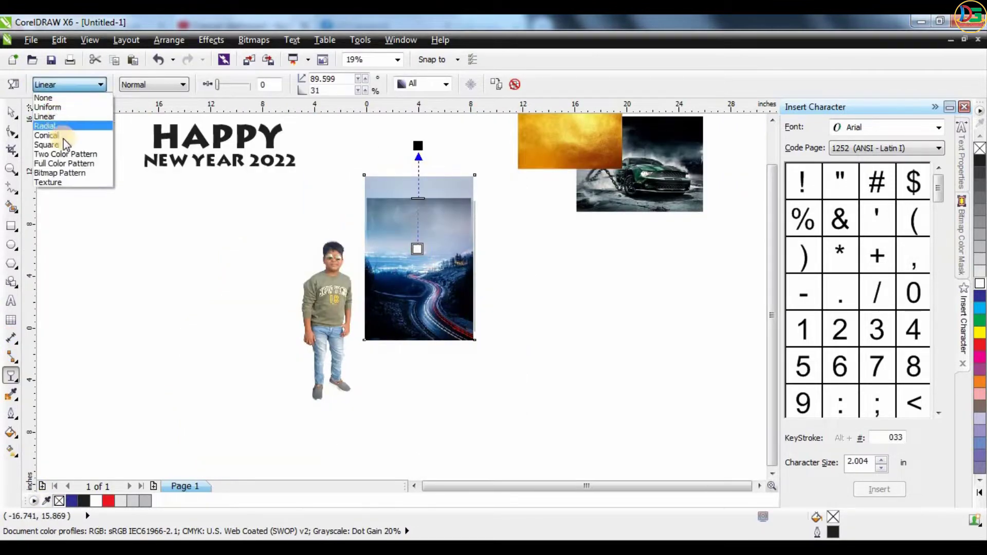
click(144, 85)
click(144, 84)
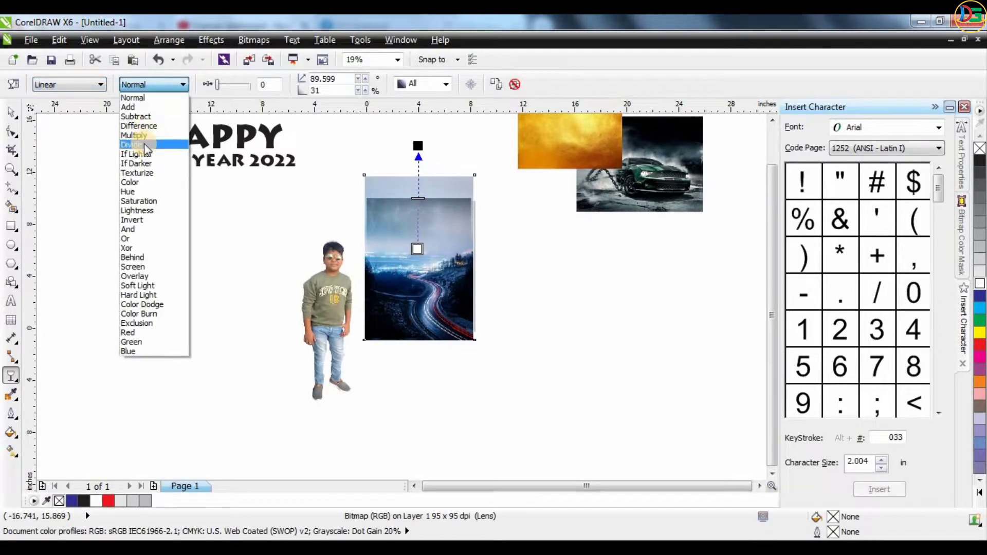
click(142, 136)
click(14, 115)
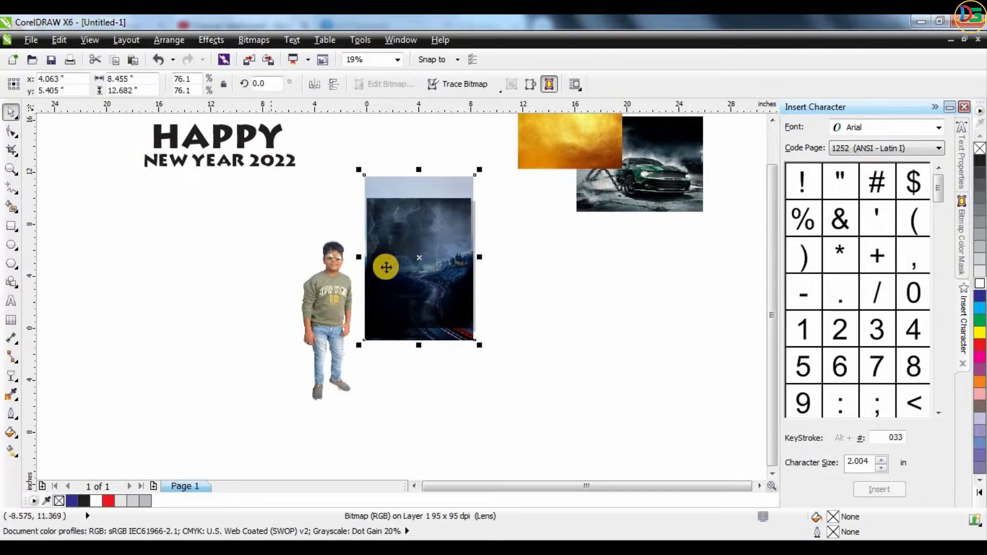
Move the road image off the page and PowerClip it inside the textured page rectangle
scroll(385, 264, up, 2)
drag(432, 317, 194, 285)
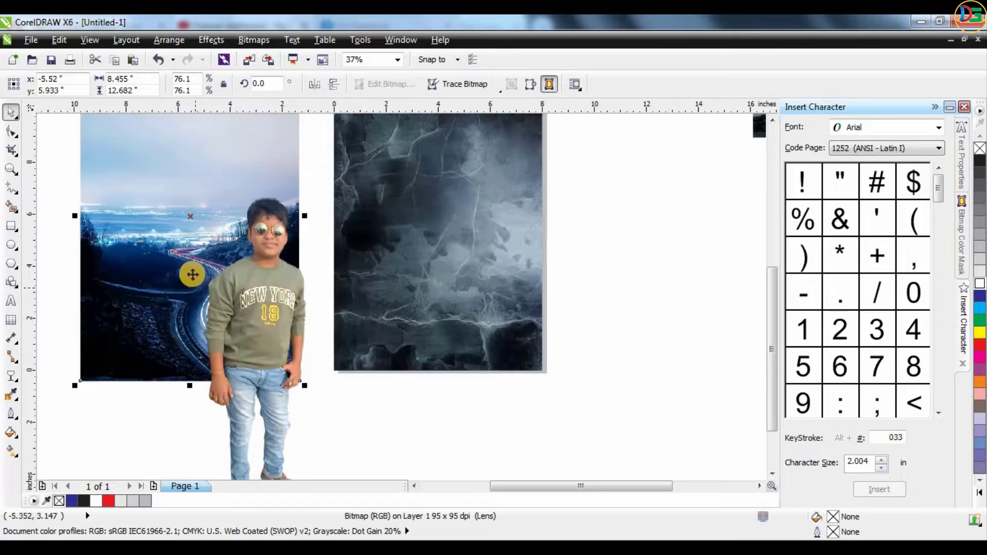
right_click(194, 284)
click(231, 22)
click(399, 276)
click(612, 314)
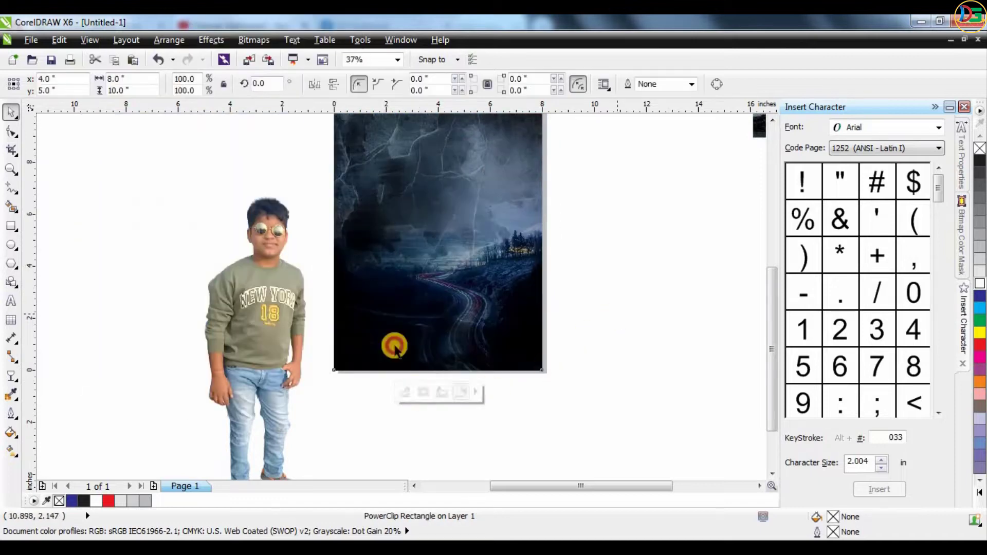
Edit the PowerClip contents and stretch the texture image upward to about 14.85 inches tall, finishing the edit
scroll(394, 341, down, 1)
scroll(448, 263, up, 1)
scroll(435, 263, down, 1)
scroll(430, 278, up, 1)
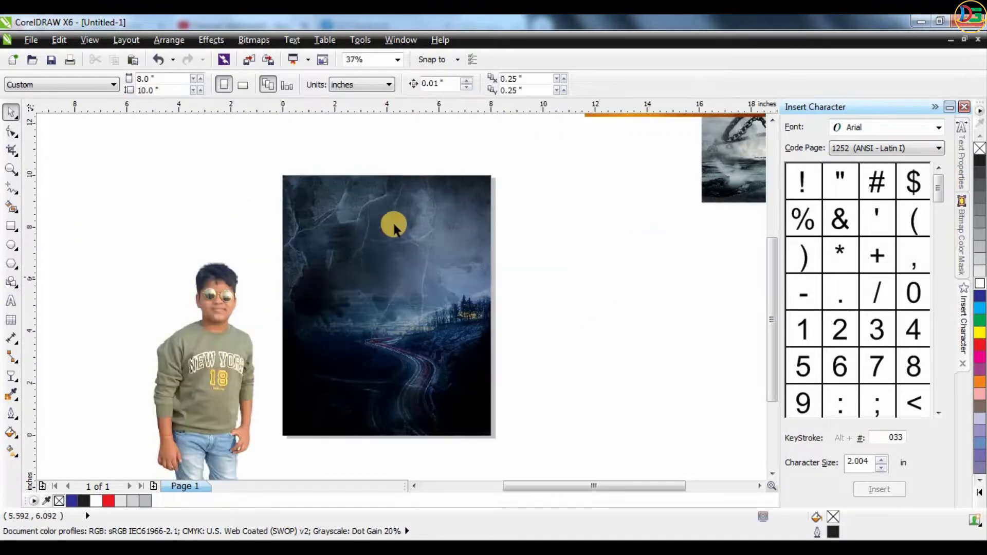
click(394, 226)
click(370, 459)
click(390, 187)
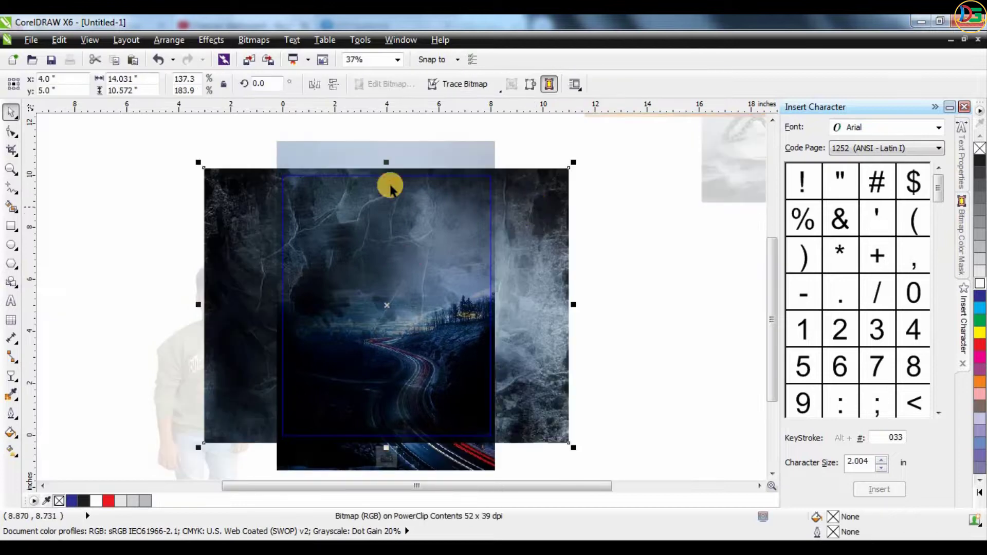
drag(384, 161, 382, 92)
scroll(393, 230, down, 2)
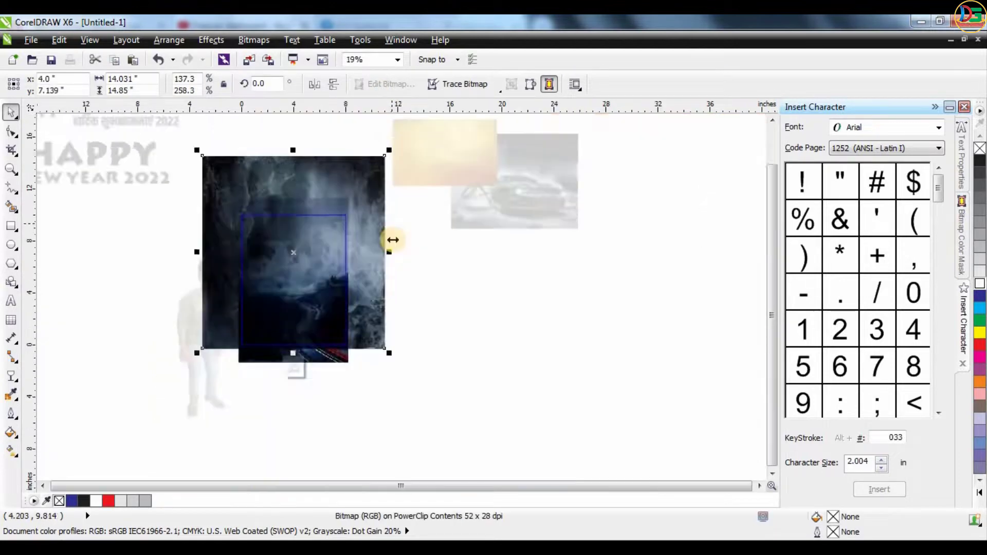
click(340, 303)
key(Escape)
Place the green car image over the lower part of the page and enlarge it to about 11.28 by 8.46 inches
scroll(346, 240, up, 2)
scroll(333, 220, down, 1)
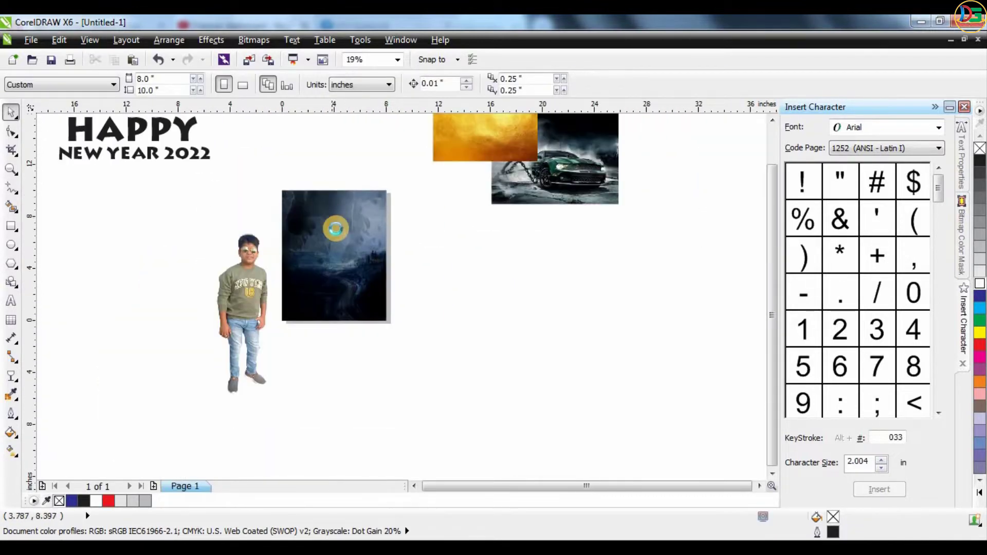
scroll(336, 228, up, 1)
scroll(369, 291, down, 1)
drag(591, 221, 337, 317)
scroll(339, 291, up, 2)
scroll(372, 314, down, 1)
drag(429, 356, 453, 376)
drag(441, 375, 405, 379)
drag(483, 236, 503, 211)
drag(416, 355, 414, 363)
PowerClip the car image inside the page rectangle and align it with the page's lower edge within the contents
right_click(414, 363)
click(447, 22)
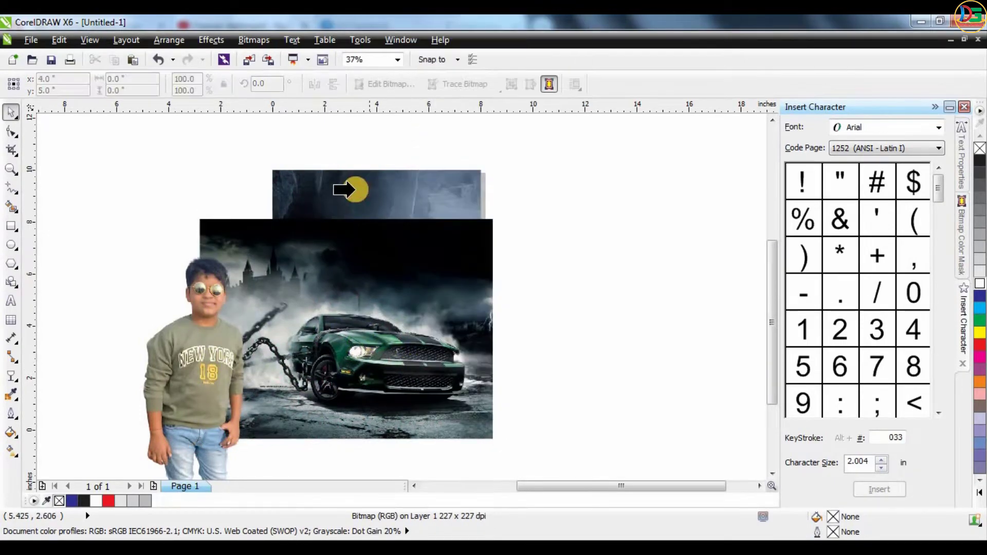
click(352, 188)
click(344, 451)
drag(387, 368, 395, 333)
Apply an upward linear transparency fading the car image from the car's roof into the dark sky, and finish editing the contents
click(10, 374)
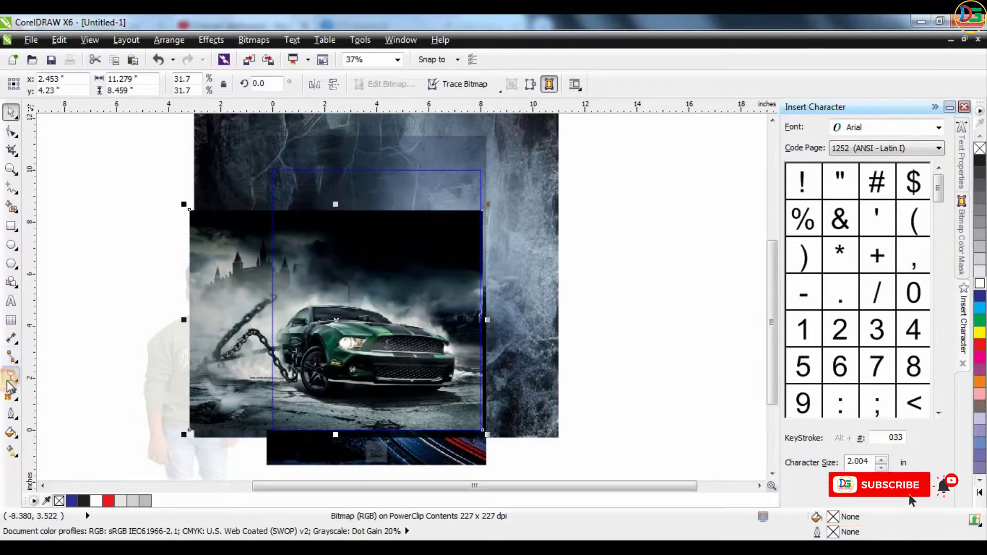
drag(387, 179, 387, 282)
key(ctrl+z)
drag(370, 161, 371, 311)
drag(369, 159, 371, 228)
click(372, 450)
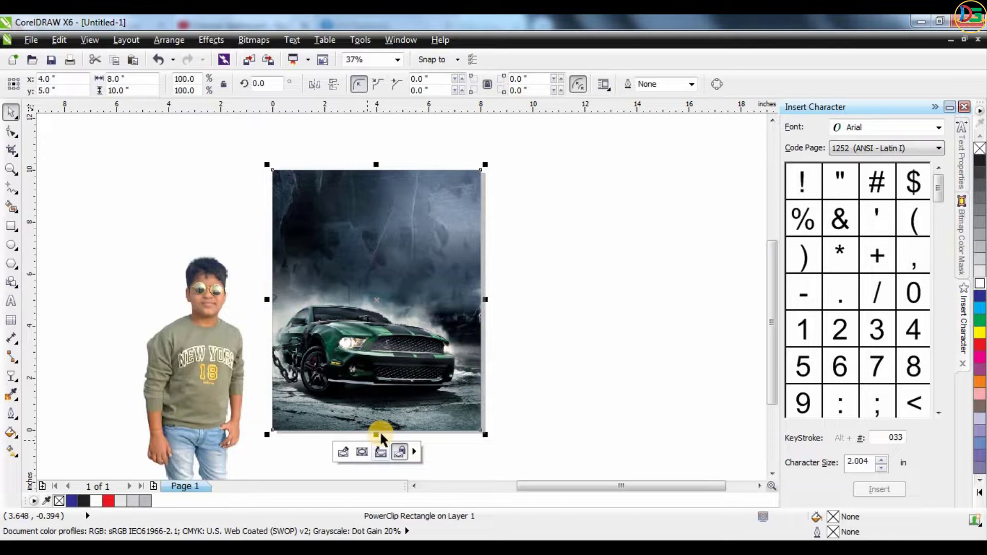
Reopen the PowerClip contents and try the Multiply, Add and Subtract merge modes on the car image's transparency
click(352, 437)
click(403, 337)
double_click(393, 375)
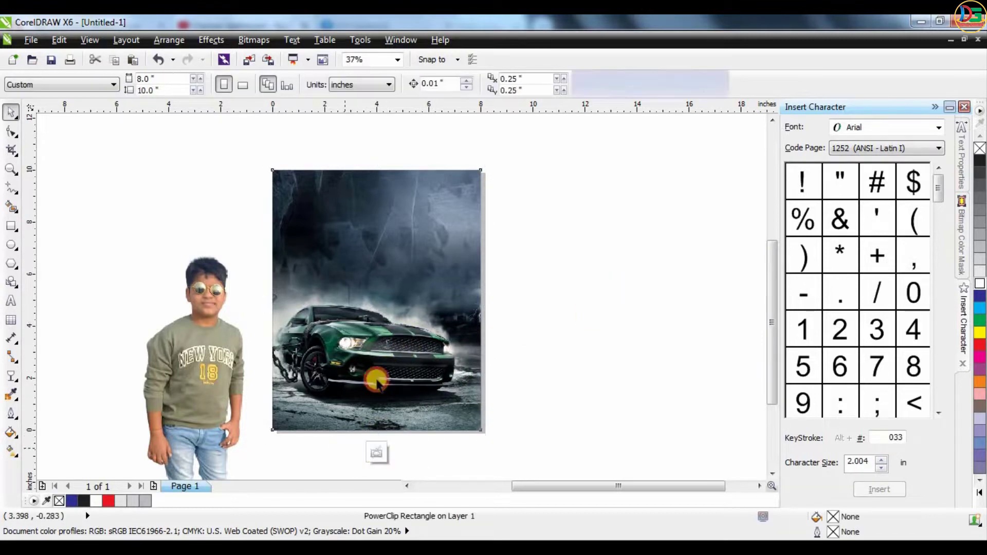
click(11, 376)
drag(371, 312, 370, 229)
click(153, 86)
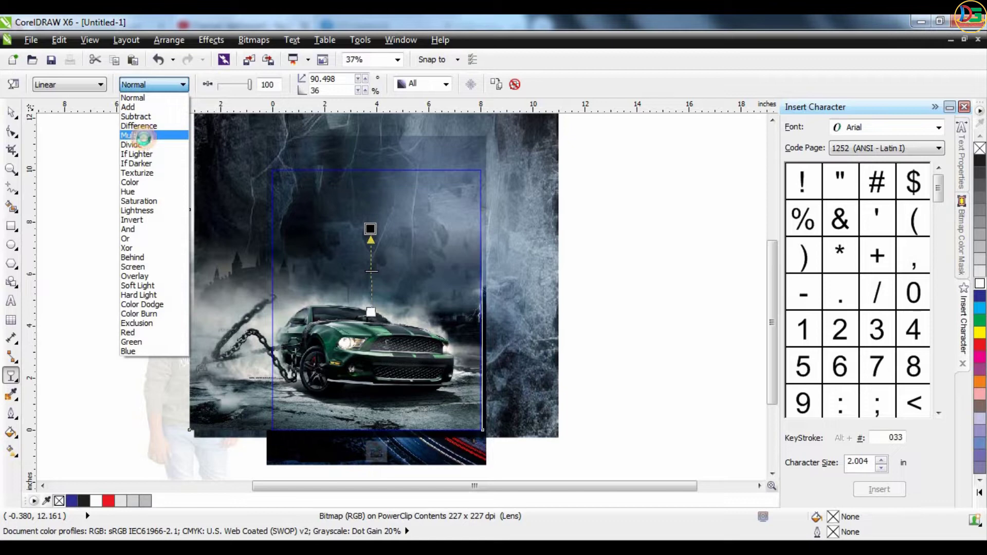
click(143, 137)
click(130, 87)
click(135, 105)
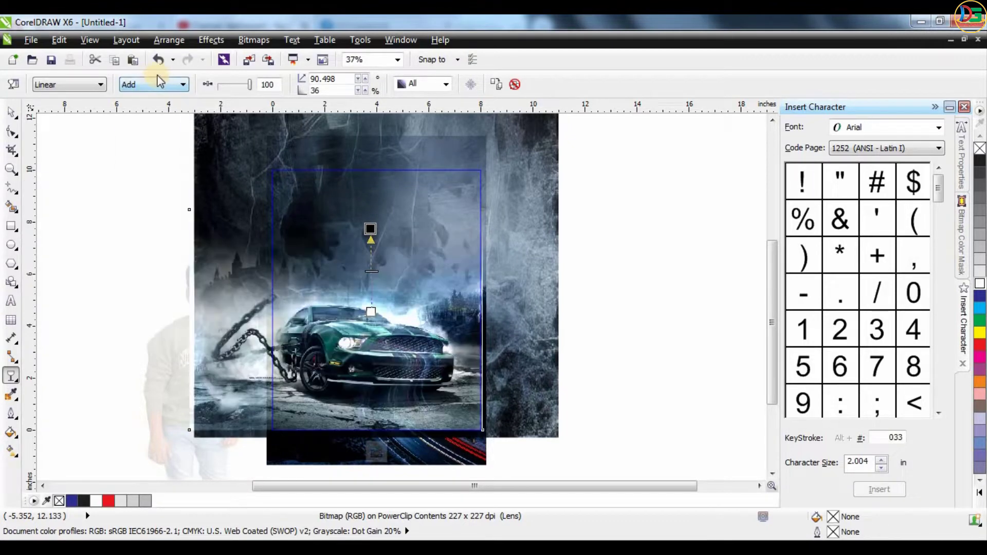
click(151, 86)
click(135, 117)
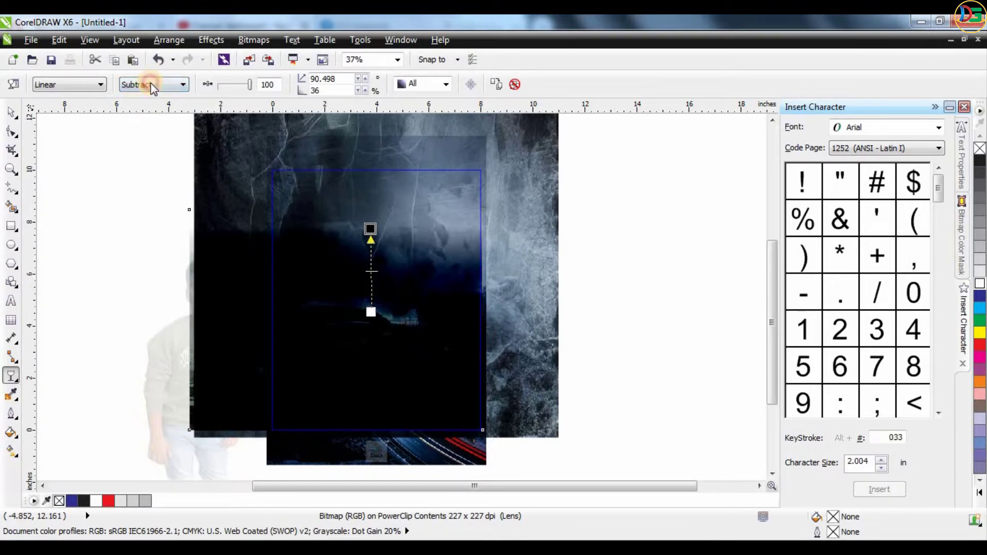
Try the If Lighter, Color, Soft Light and Exclusion merge modes on the car image and finish editing the contents
click(150, 82)
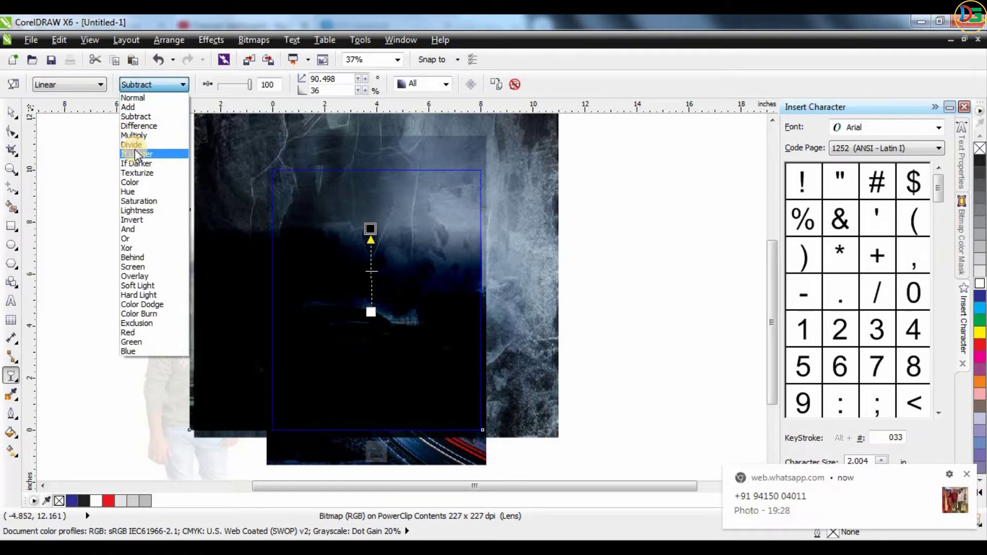
click(135, 154)
click(136, 86)
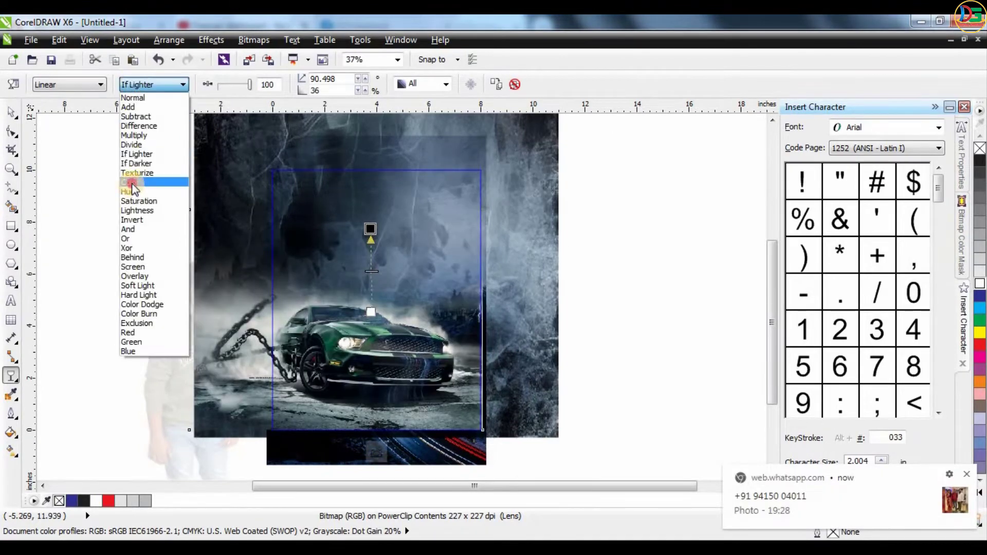
click(132, 182)
click(151, 84)
click(135, 284)
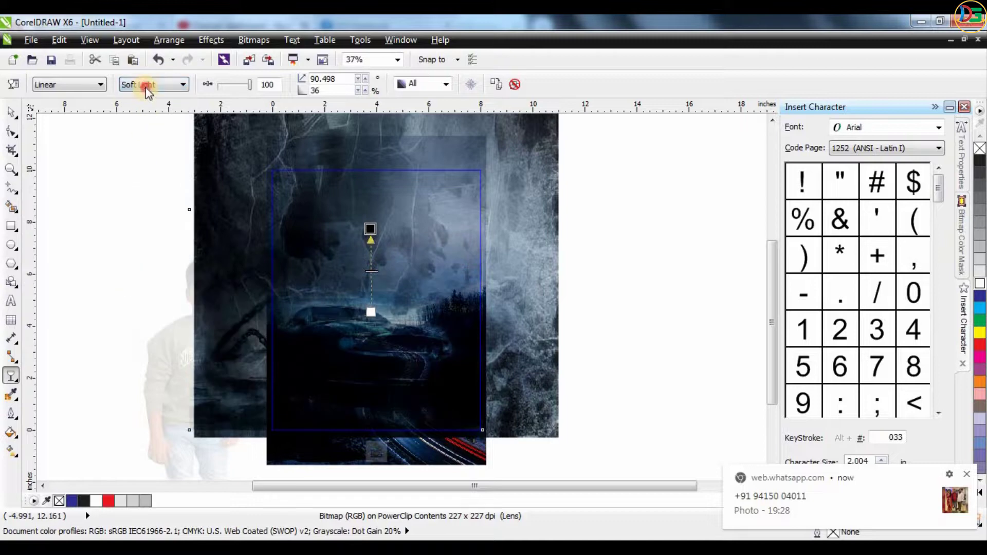
click(146, 87)
click(141, 323)
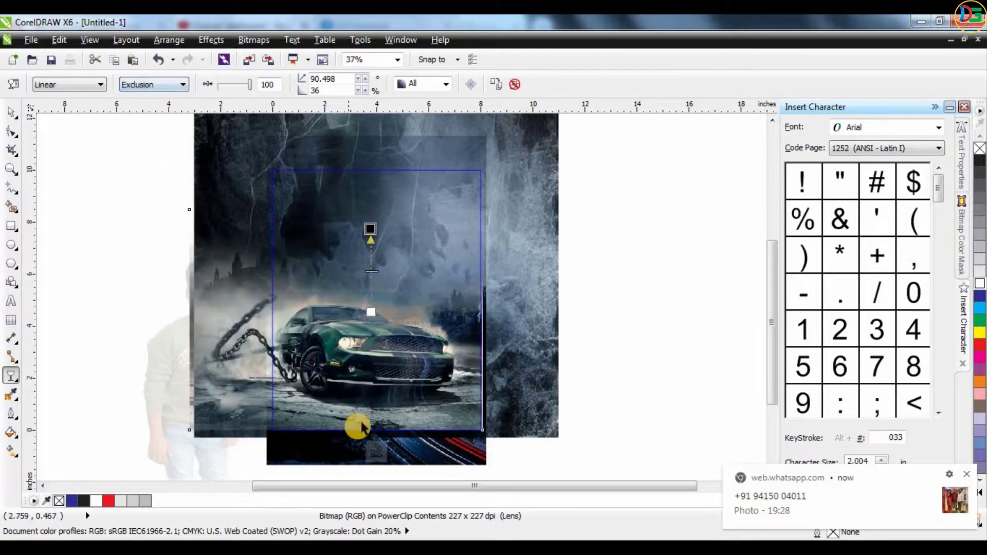
click(377, 455)
Undo the merge mode changes made to the car image's transparency
key(ctrl+z)
key(ctrl+z)
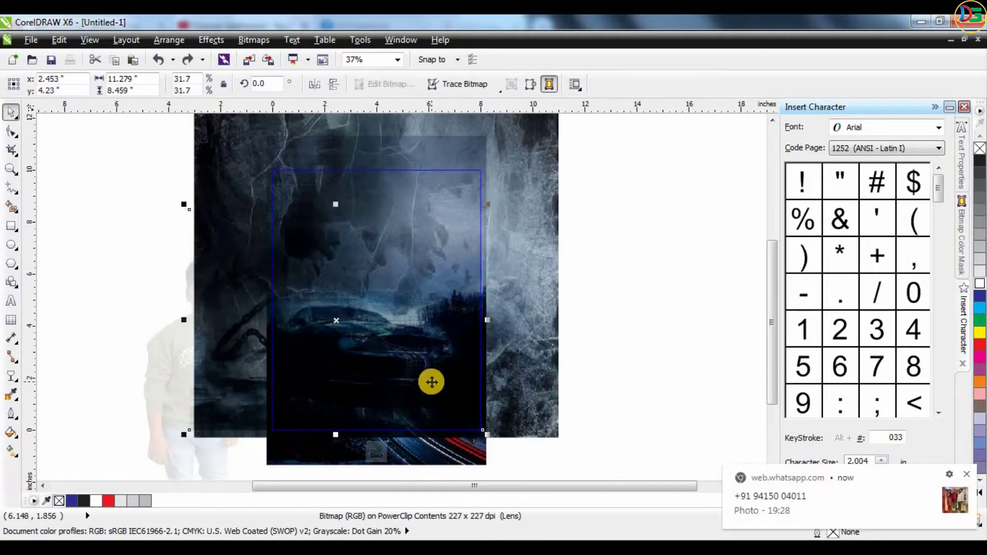
key(ctrl+z)
key(ctrl+z)
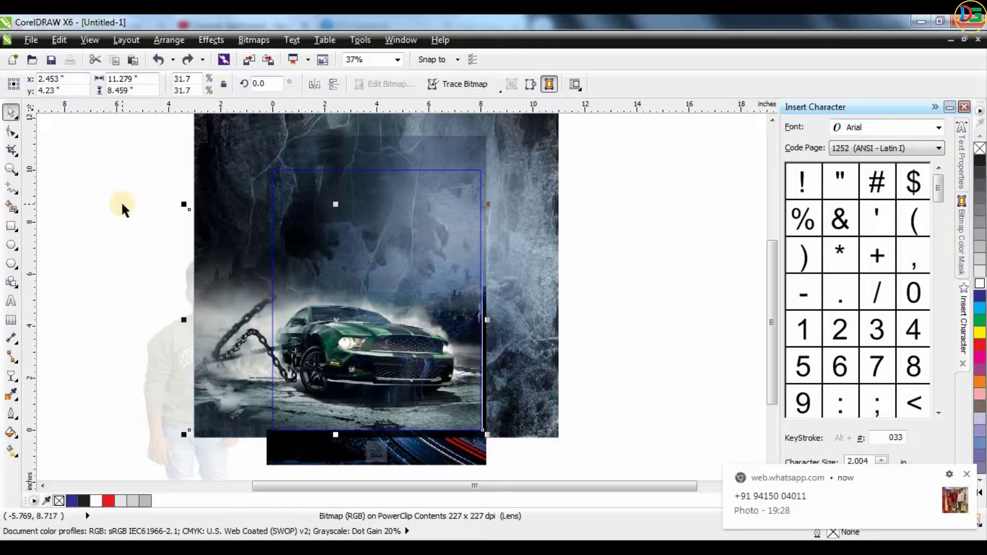
key(ctrl+z)
key(ctrl+z)
key(ctrl+z)
key(ctrl+z)
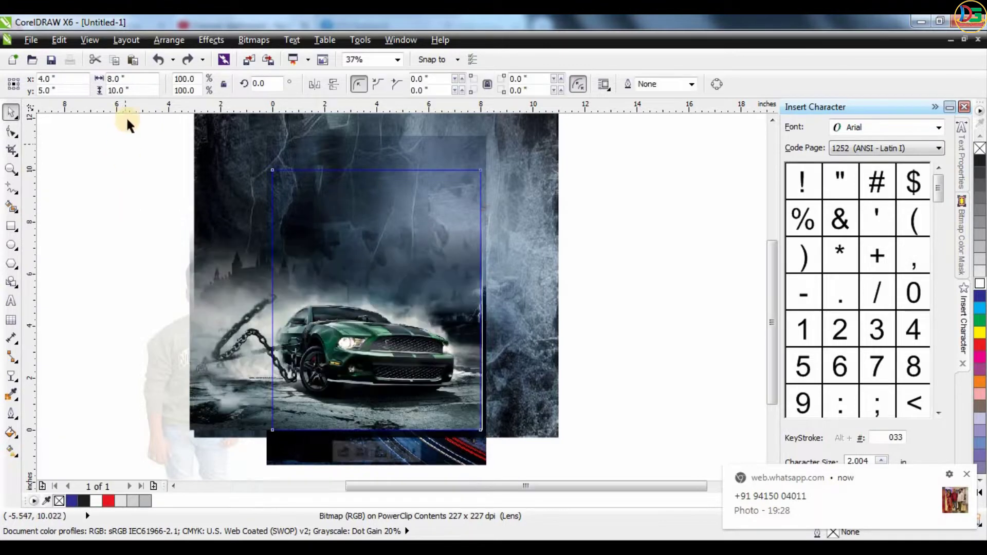
Edit the PowerClip contents and lower the transparent end of the car image's linear fade to about 6.8 inches up the page
ctrl+click(127, 123)
click(343, 453)
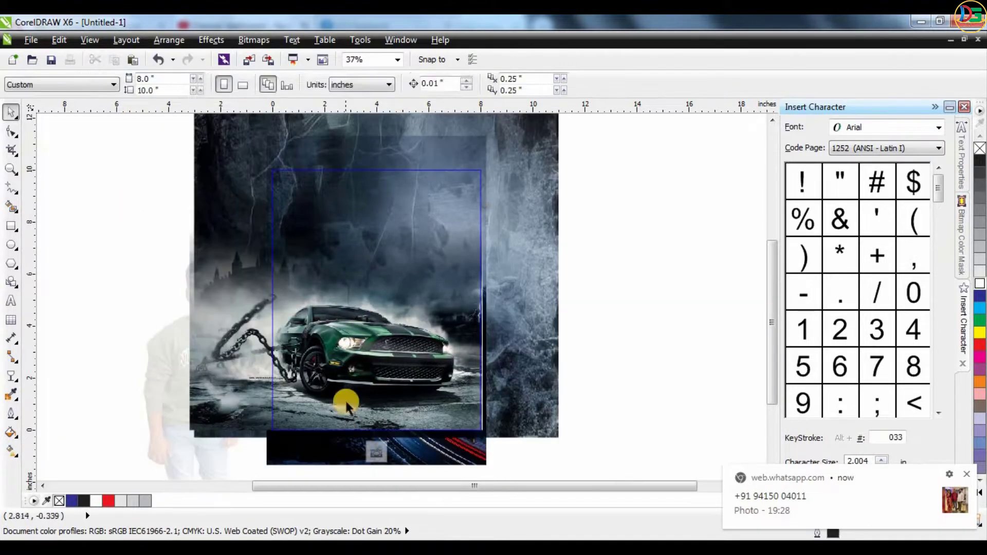
click(12, 379)
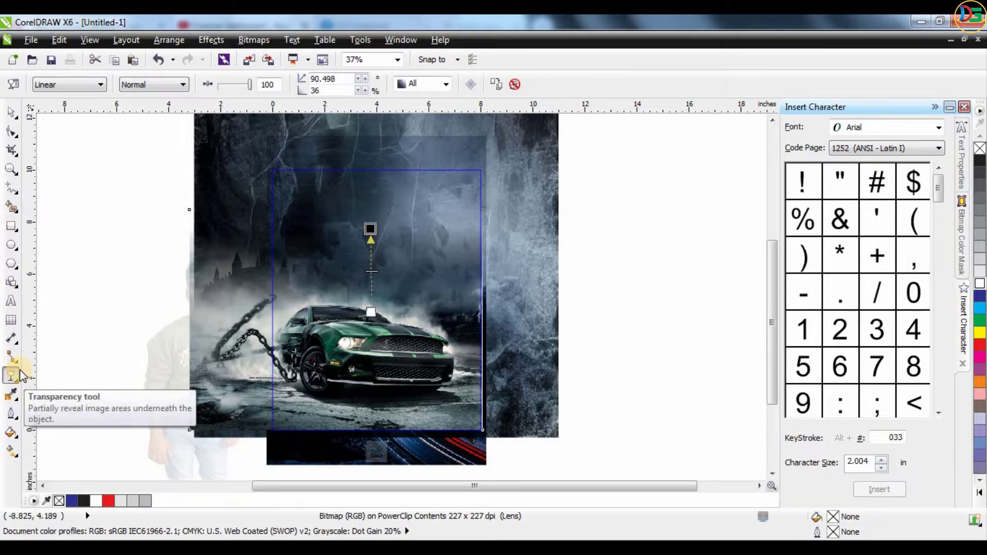
click(132, 85)
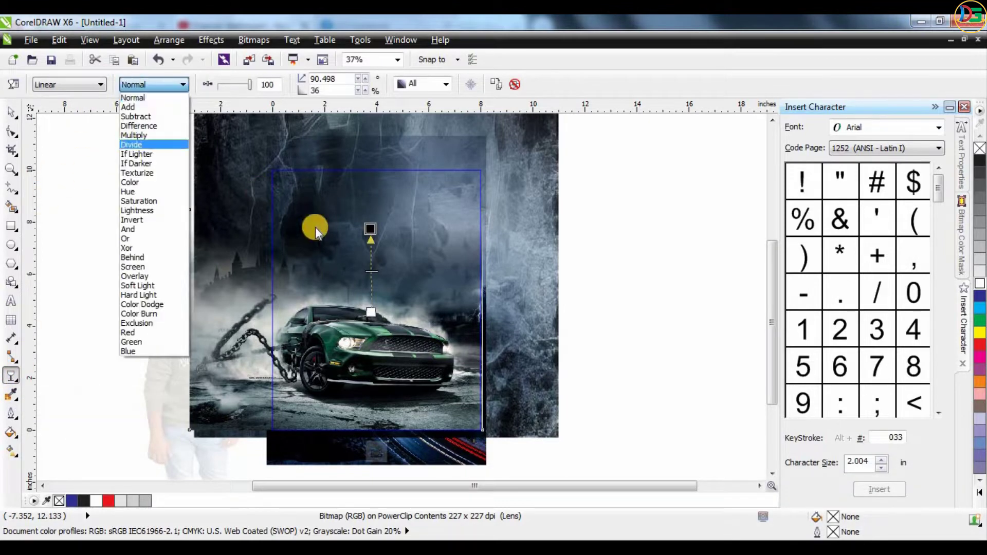
click(370, 232)
drag(370, 232, 371, 251)
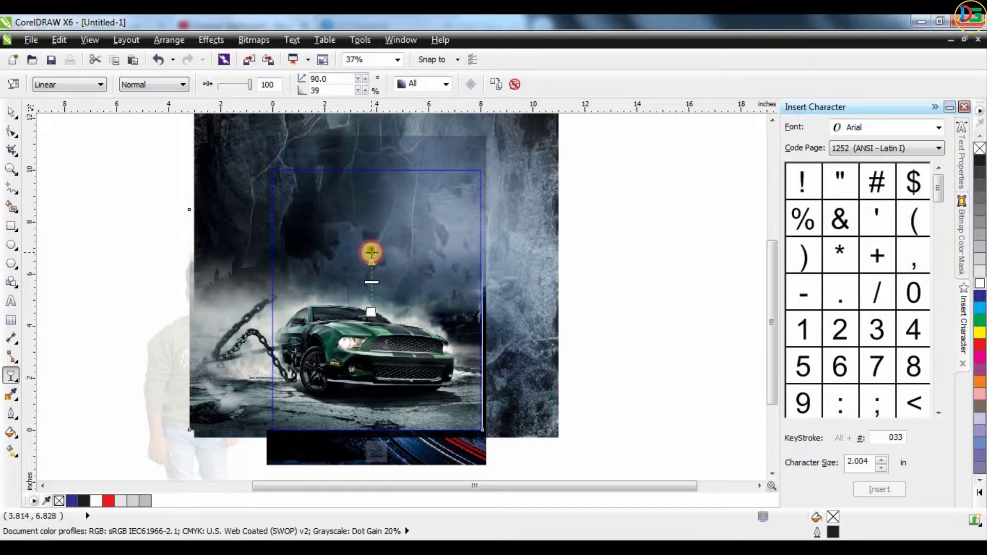
Move the car image slightly down to about X 2.37, Y 4.0 inches and finish editing the PowerClip contents
click(12, 111)
mouse_move(383, 337)
mouse_down()
mouse_move(402, 348)
mouse_move(378, 347)
mouse_up()
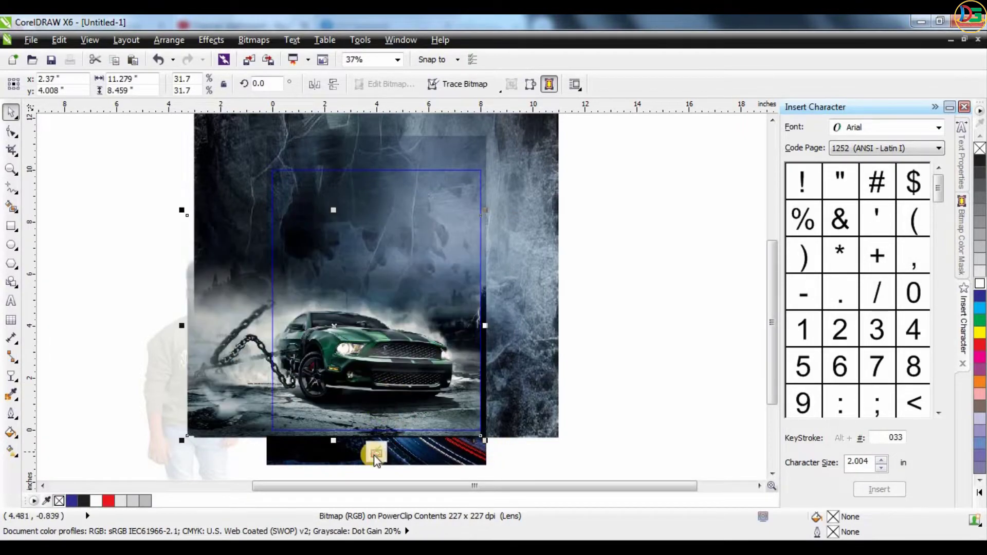
click(377, 452)
Place the boy cutout on the poster in front of the car and scale it to about 3.27 by 9.09 inches
drag(222, 336, 382, 281)
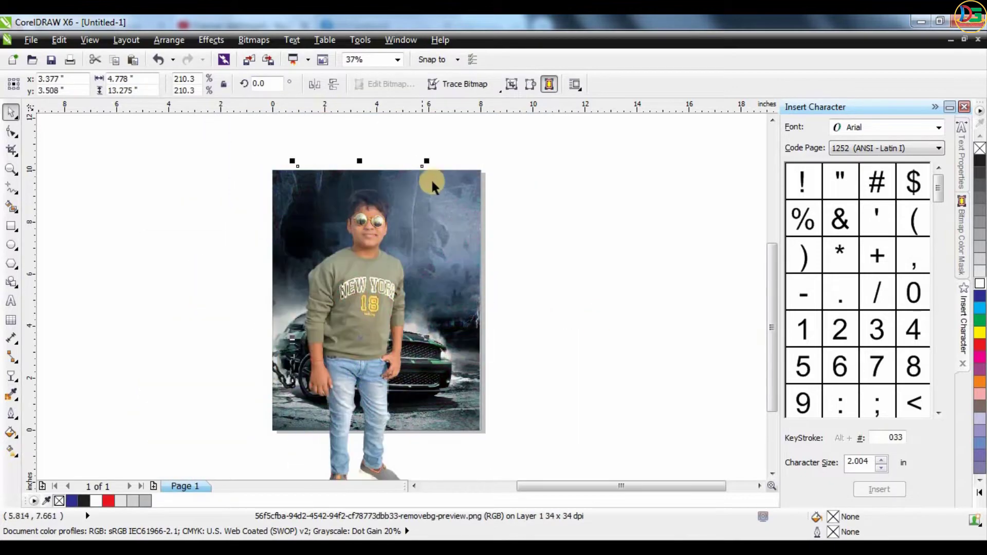
drag(382, 176, 423, 176)
drag(350, 303, 324, 347)
click(606, 229)
scroll(362, 354, up, 2)
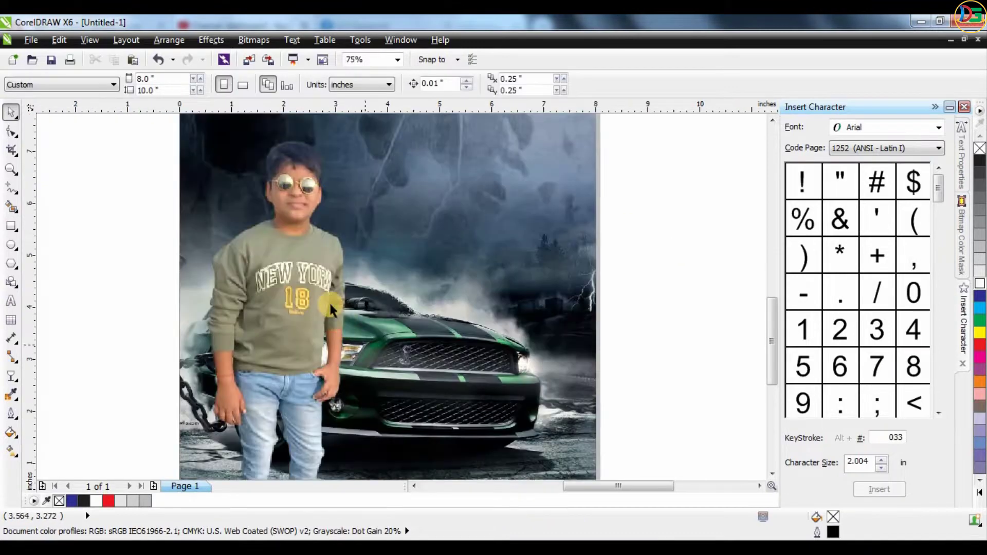
scroll(329, 339, down, 2)
drag(314, 303, 291, 336)
click(359, 209)
click(242, 346)
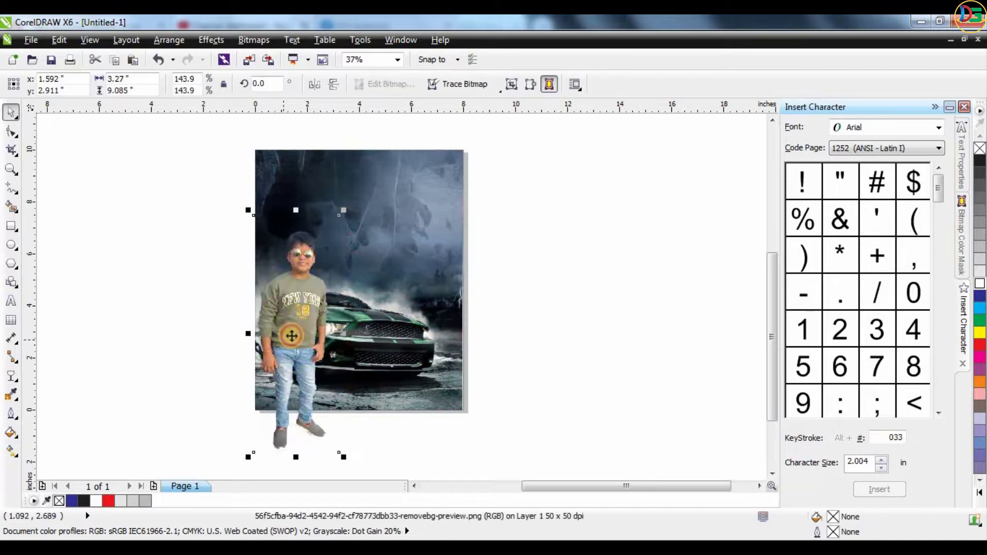
Resize the boy cutout to about 3.0 by 8.3 inches and position it at about X 1.83, Y 2.47 inches
click(186, 355)
drag(339, 215, 326, 260)
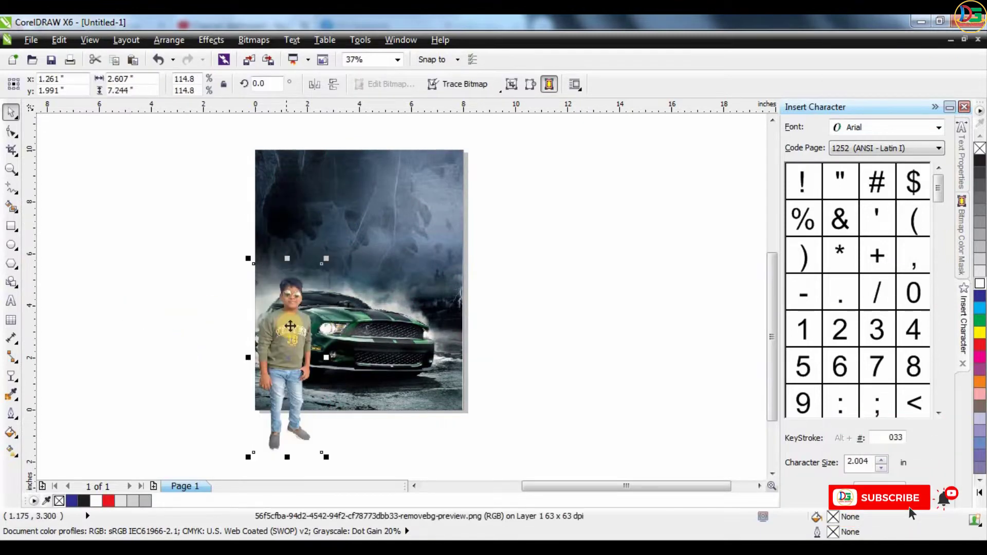
click(335, 448)
click(334, 450)
drag(334, 447, 362, 470)
scroll(297, 401, up, 1)
drag(306, 311, 311, 321)
scroll(300, 308, down, 1)
scroll(304, 308, down, 1)
scroll(304, 276, up, 1)
PowerClip the boy cutout inside the page-sized background rectangle
right_click(311, 321)
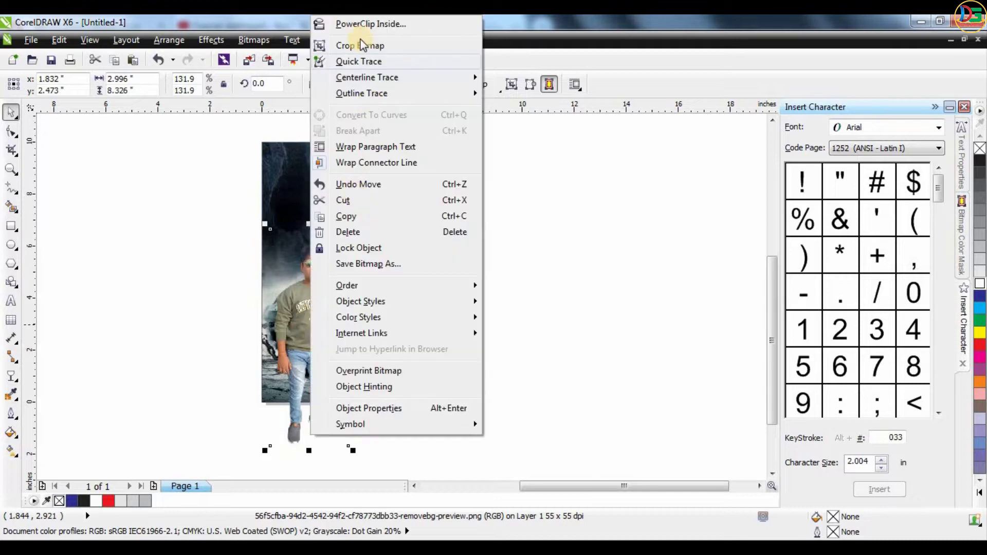
click(365, 340)
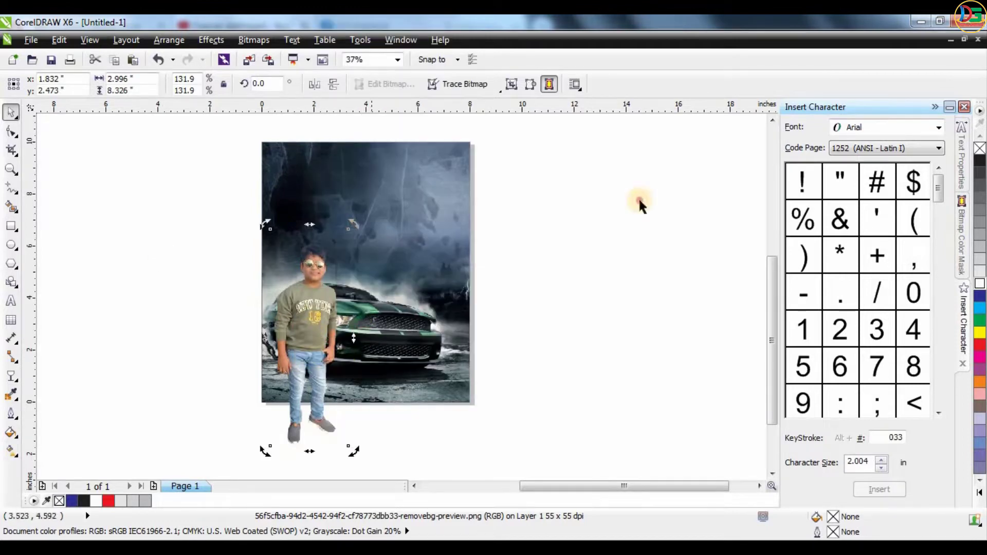
right_click(312, 320)
click(338, 23)
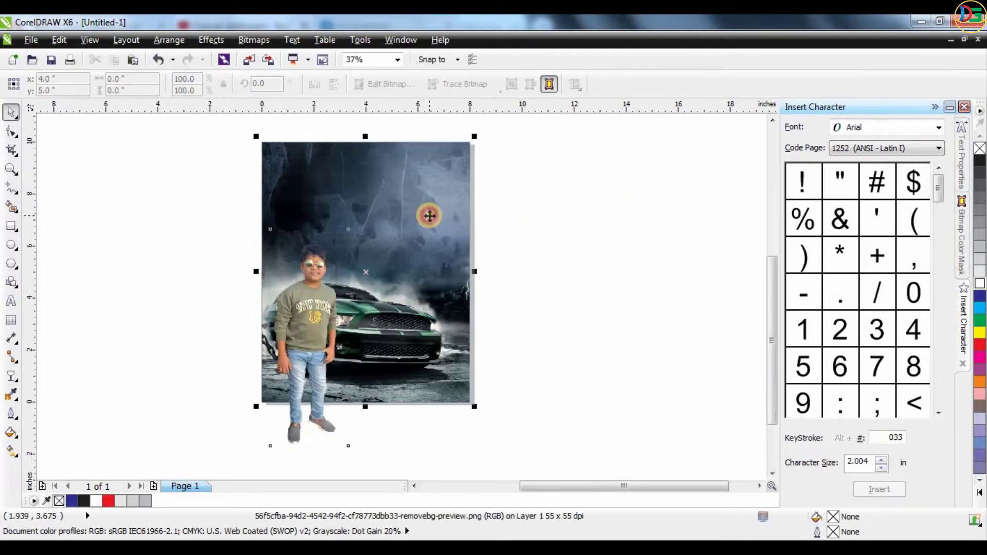
click(434, 220)
Edit the PowerClip contents, move the car image down below the page frame and shift the road image up to about X 4.0, Y 9.0 inches
scroll(379, 308, up, 2)
scroll(476, 291, down, 2)
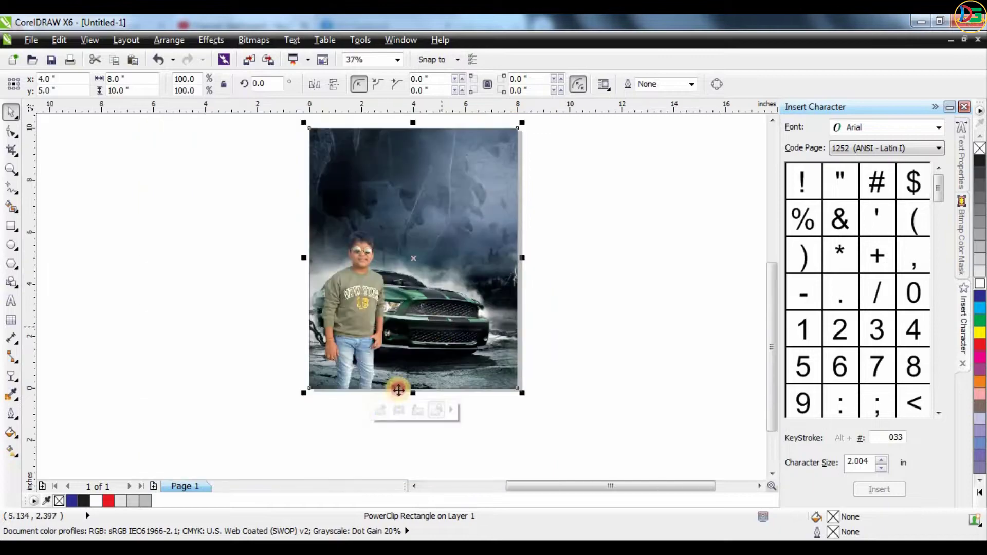
click(381, 410)
click(428, 354)
mouse_move(428, 353)
mouse_down()
mouse_move(483, 288)
mouse_move(483, 262)
mouse_move(424, 366)
mouse_up()
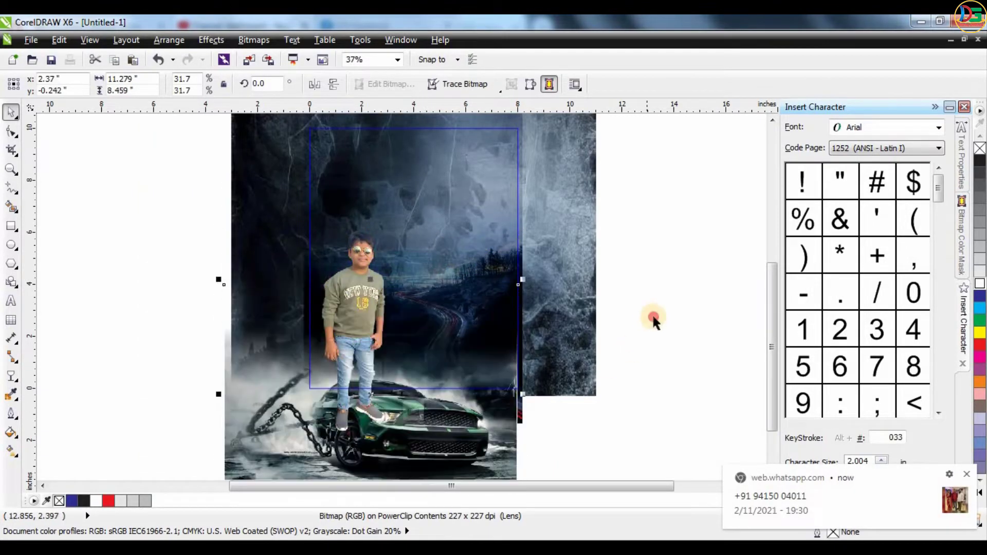
click(652, 319)
click(487, 245)
mouse_move(488, 245)
mouse_down()
mouse_move(470, 255)
mouse_move(472, 242)
mouse_up()
drag(472, 280, 469, 287)
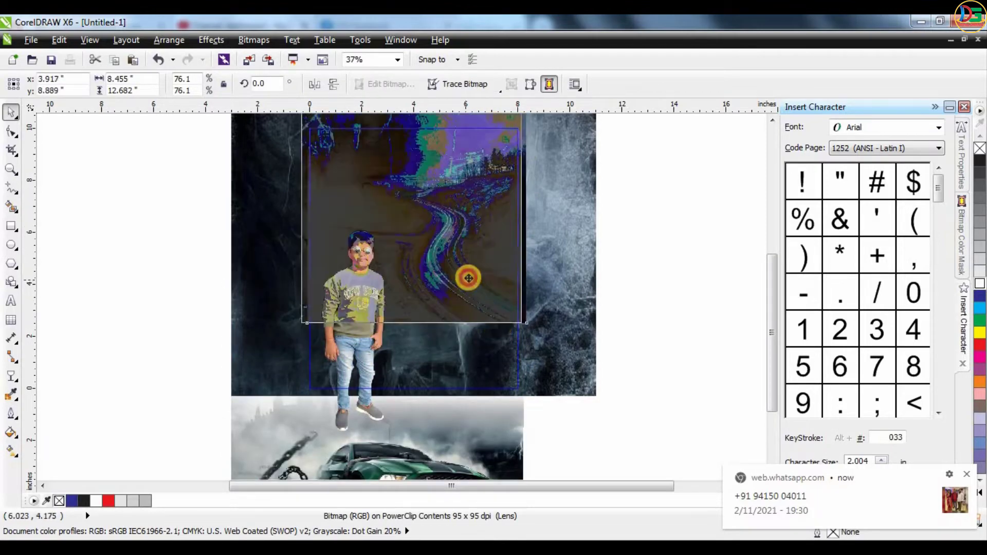
scroll(481, 308, down, 2)
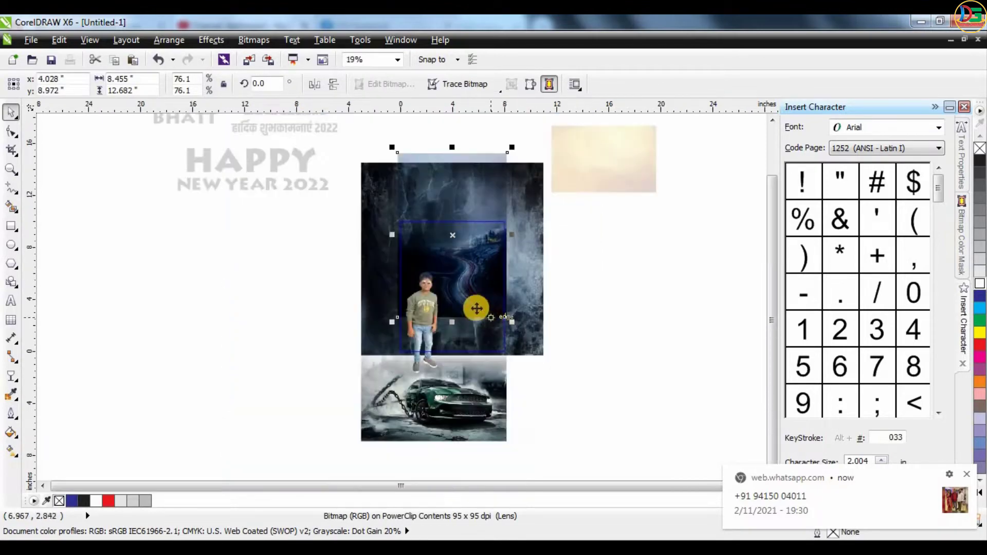
Move the car image back up over the lower page to about X 2.65, Y 3.62 inches and finish editing the contents
click(468, 408)
scroll(468, 409, up, 2)
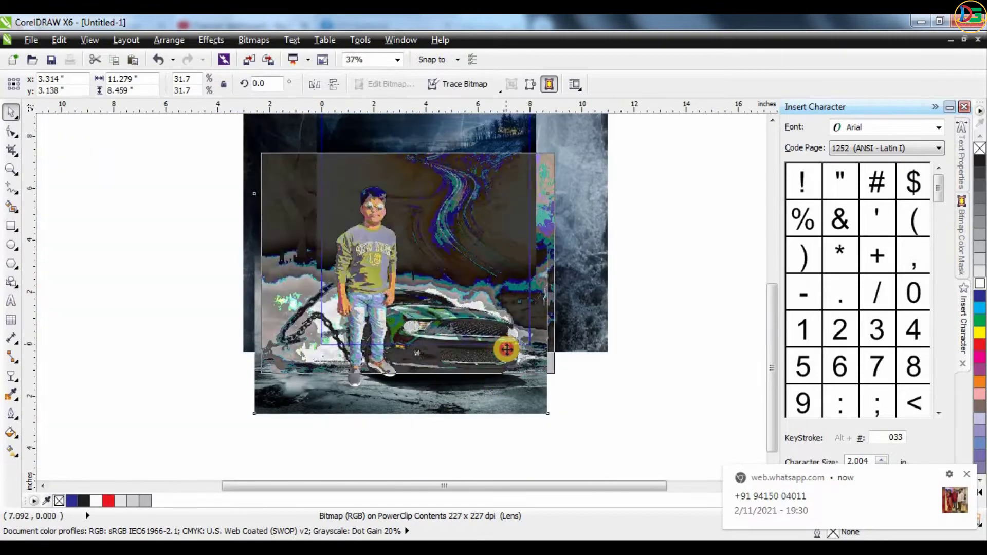
drag(506, 349, 486, 297)
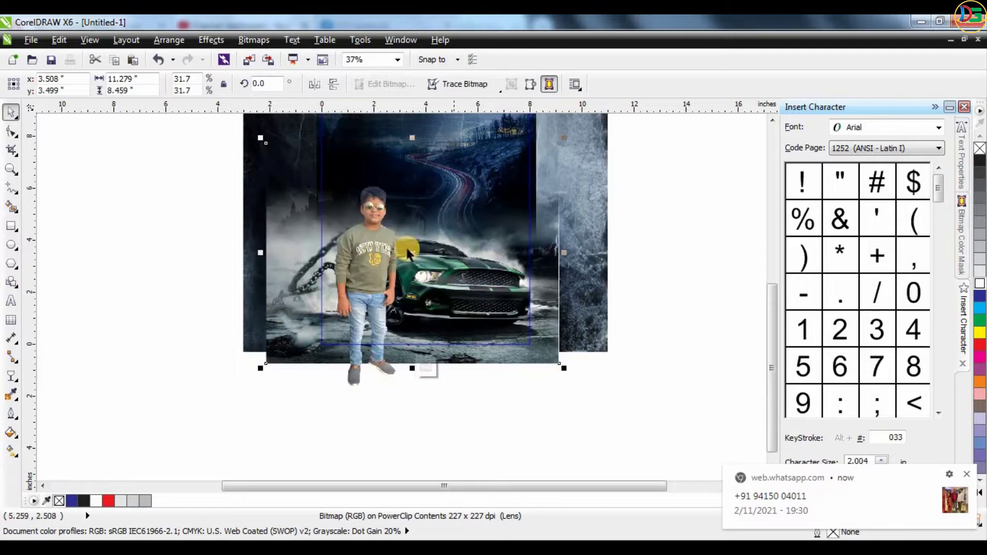
click(426, 369)
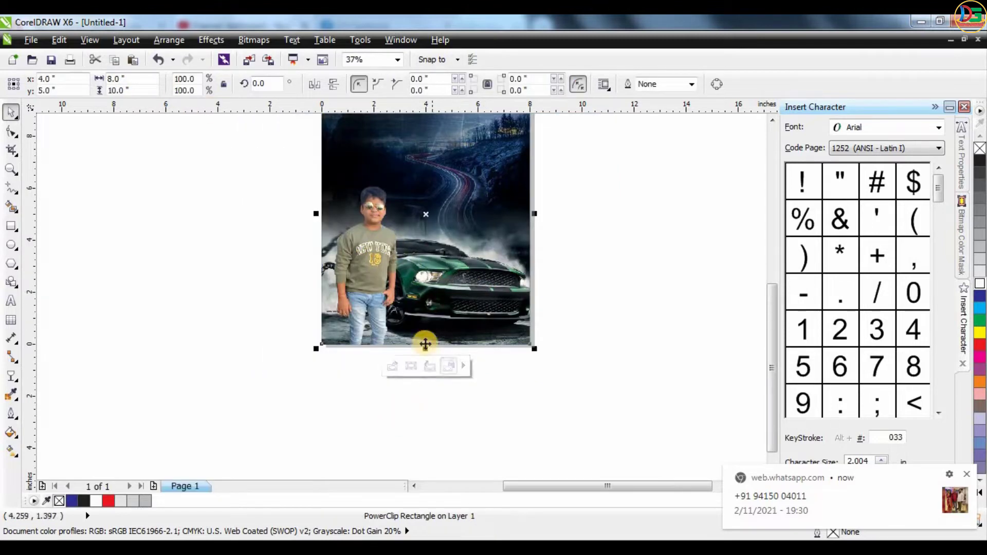
click(411, 366)
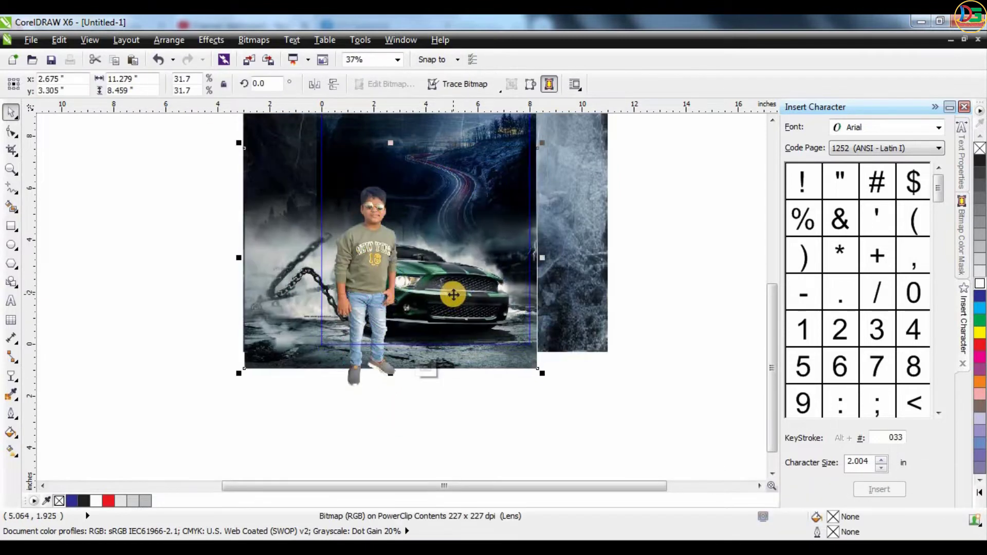
drag(453, 294, 451, 287)
click(426, 369)
click(488, 392)
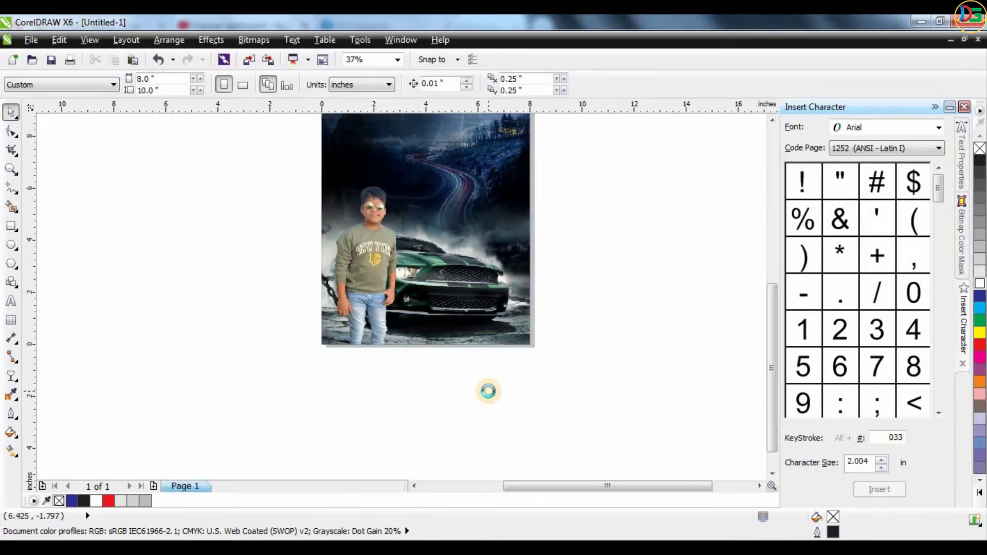
scroll(488, 391, down, 1)
scroll(463, 275, up, 1)
Enter the PowerClip contents and convert the car image to a 300 dpi CMYK bitmap
click(406, 200)
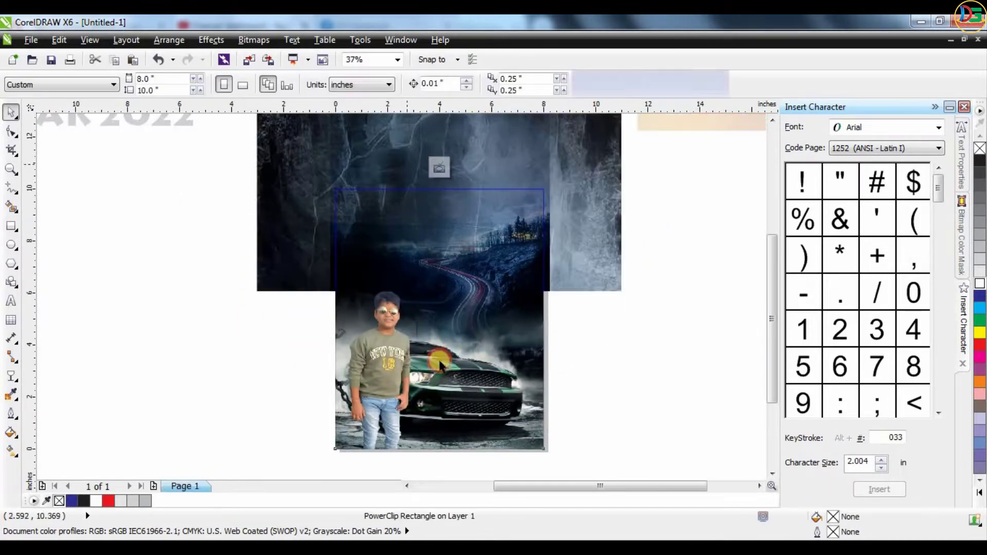
ctrl+click(457, 358)
click(264, 39)
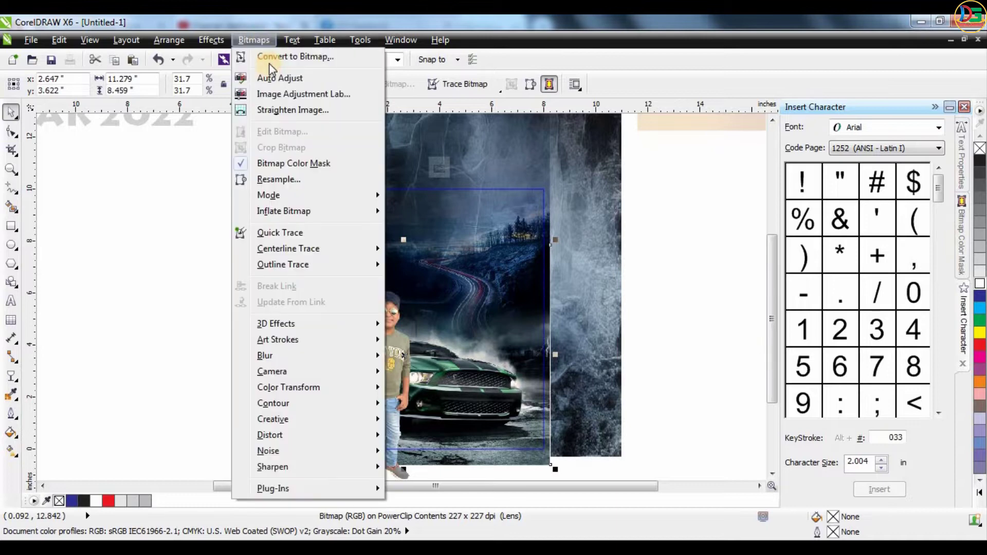
click(287, 55)
click(463, 367)
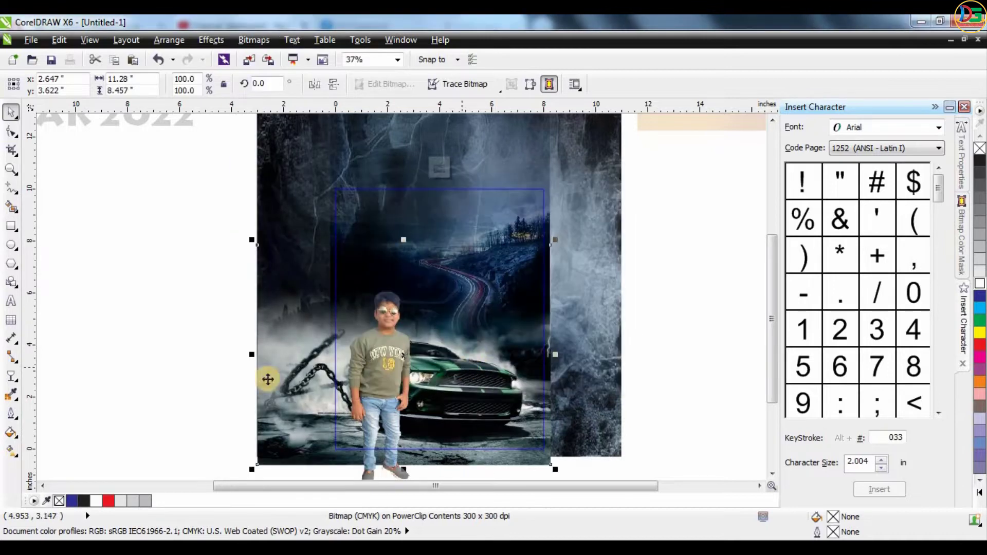
Apply a near-vertical linear transparency that fades the car bitmap's upper part into the road, and finish editing the contents
click(11, 377)
click(461, 268)
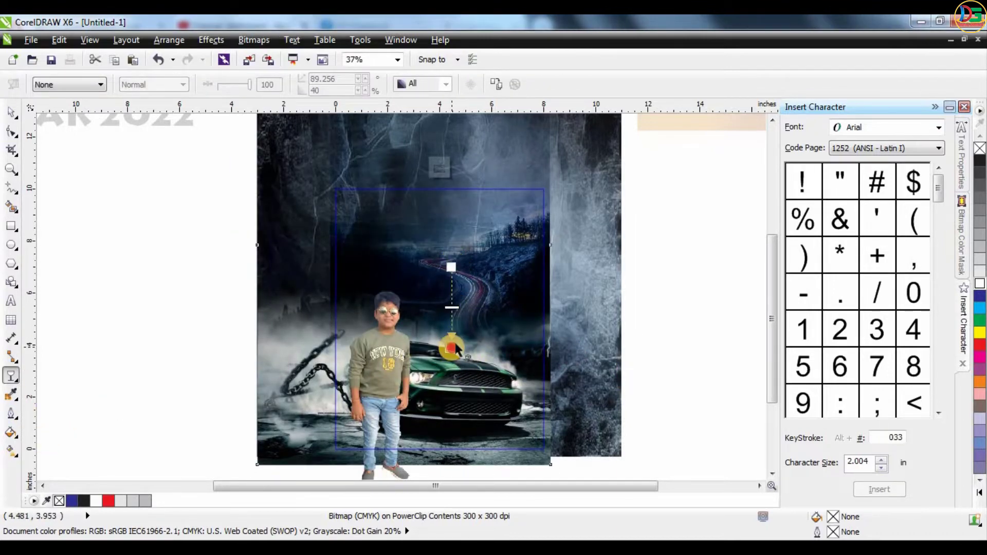
drag(437, 293, 435, 411)
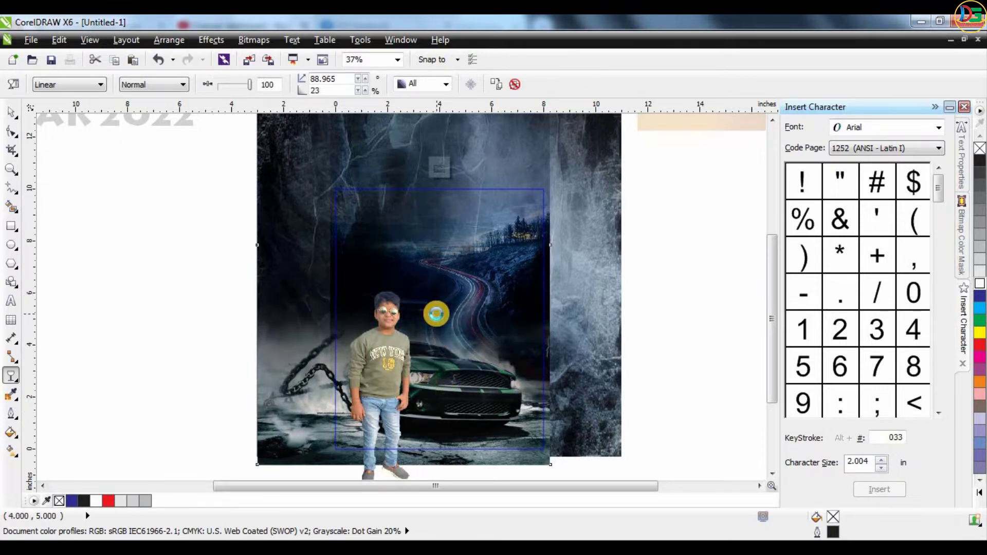
drag(436, 313, 438, 322)
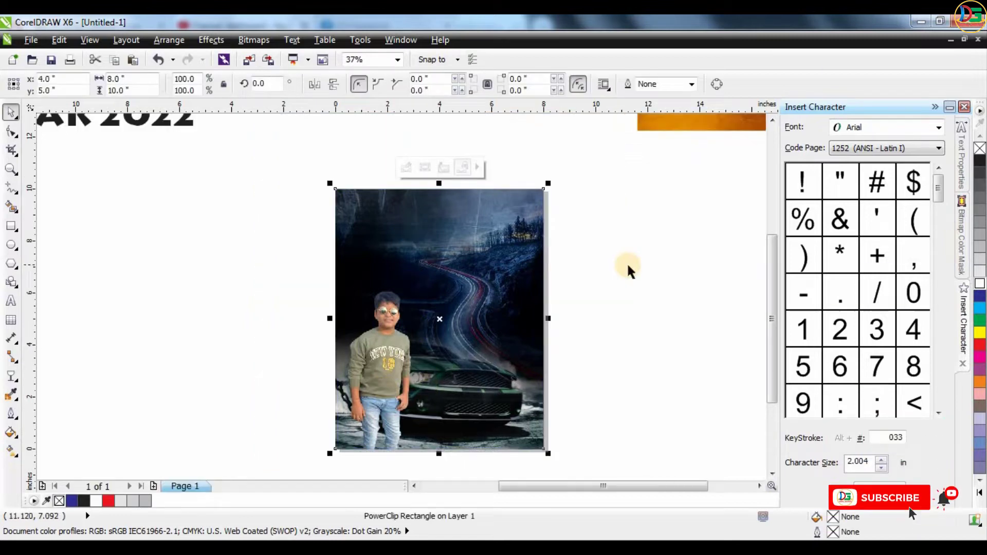
click(628, 269)
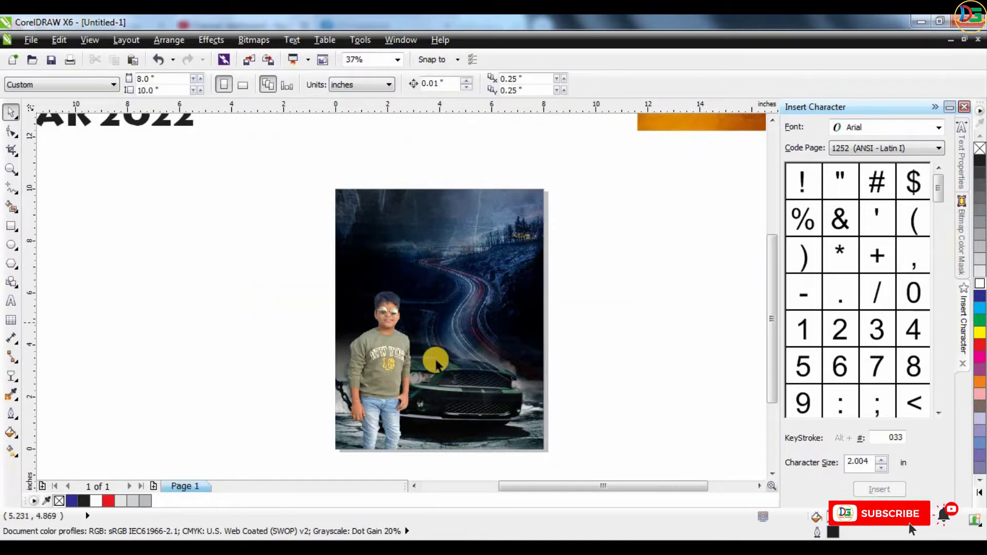
Edit the PowerClip contents, enlarge the boy cutout to about 3.3 by 9.1 inches at about X 1.88, Y 2.16 inches, and finish editing
scroll(440, 309, down, 2)
scroll(452, 339, up, 2)
scroll(391, 347, down, 2)
click(394, 349)
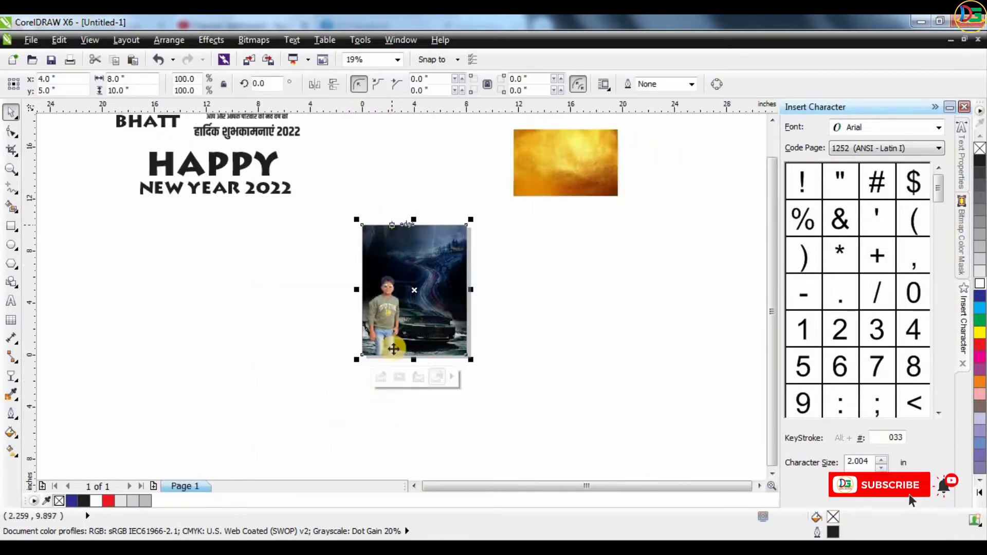
click(381, 377)
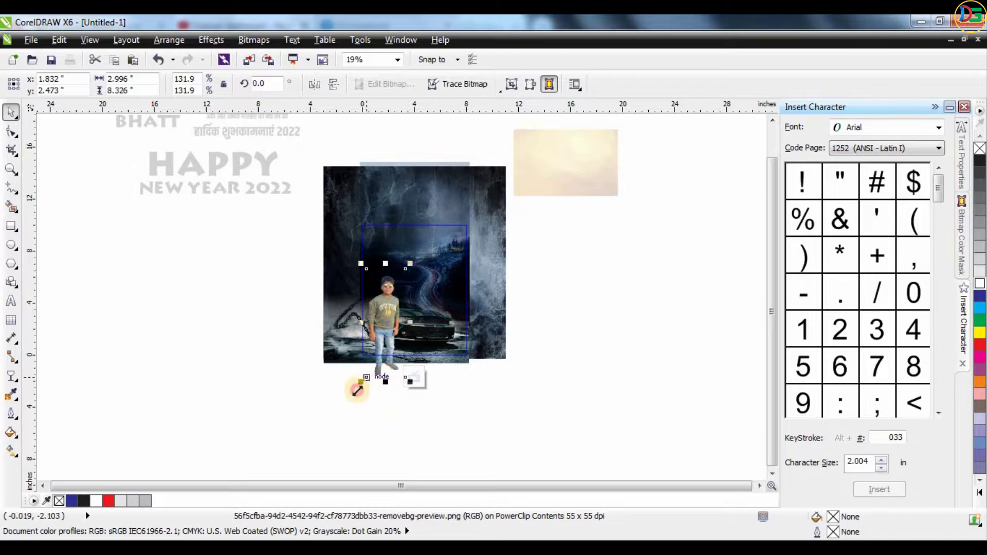
drag(356, 391, 354, 400)
scroll(386, 319, up, 2)
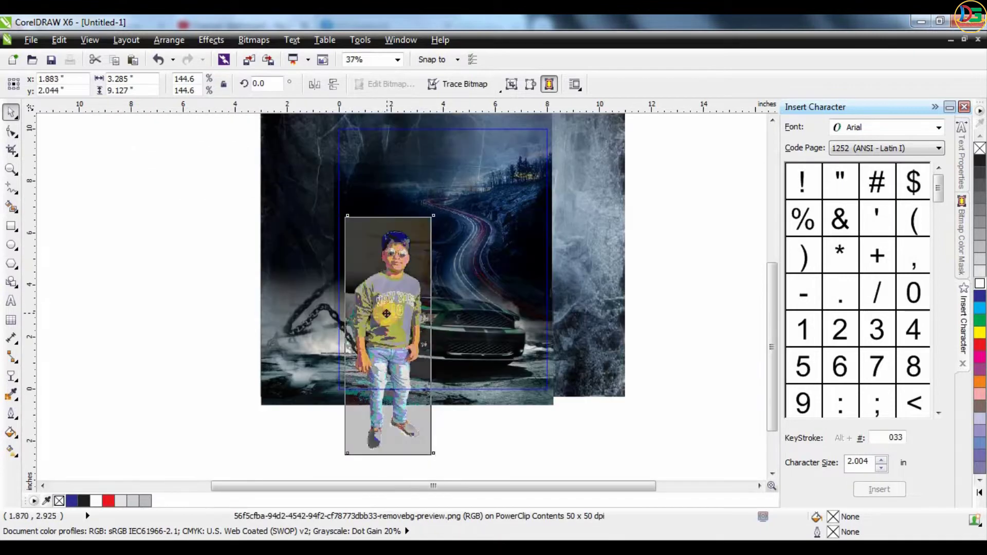
click(442, 412)
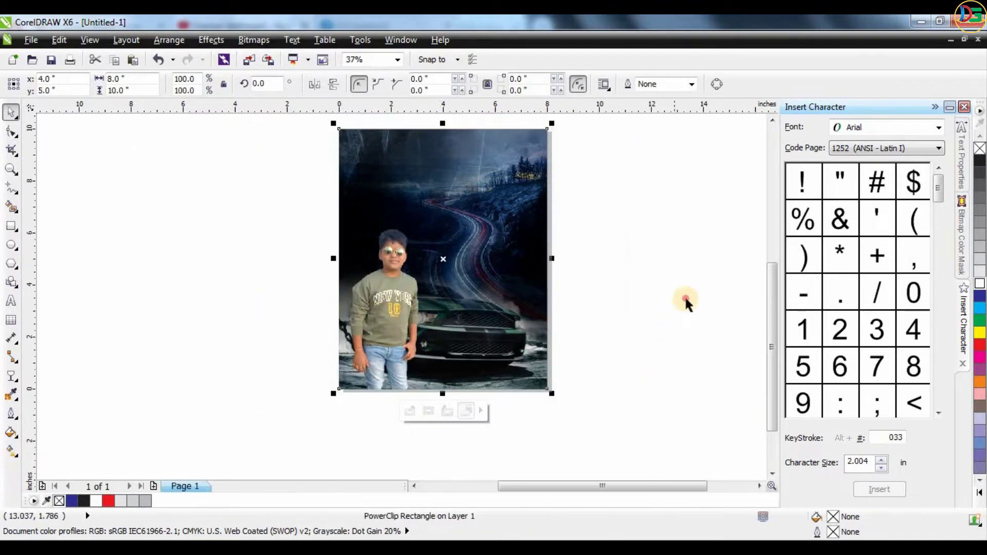
Reopen the PowerClip contents and preview the Brightness/Contrast/Intensity adjustment on the boy cutout at 19, 12 and -1
scroll(384, 312, up, 2)
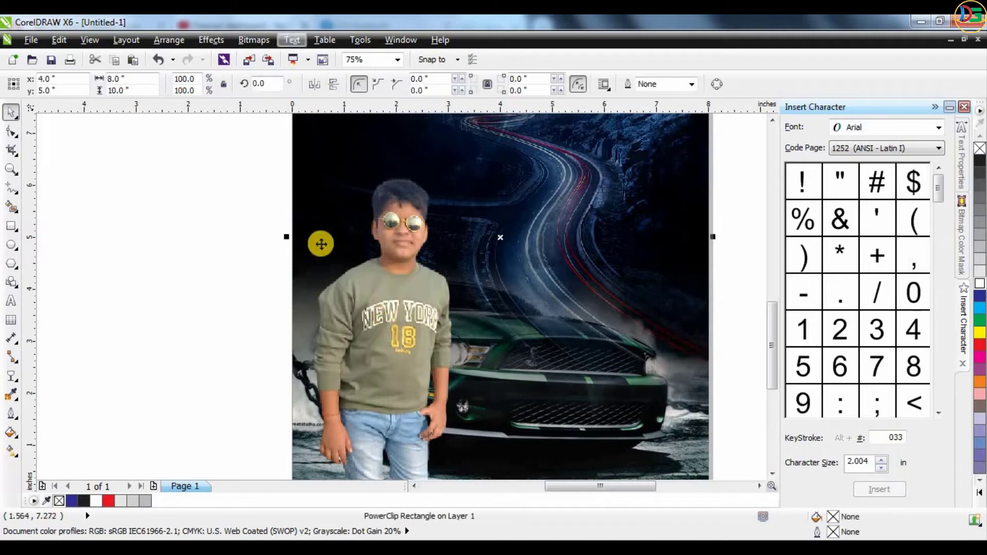
scroll(378, 309, down, 2)
click(397, 383)
click(388, 258)
click(238, 40)
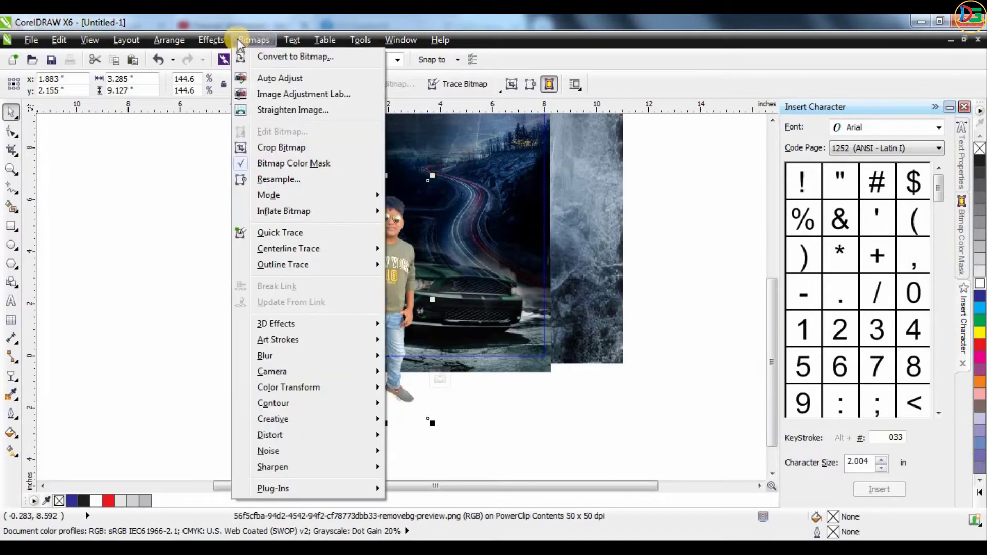
mouse_move(211, 40)
mouse_move(231, 56)
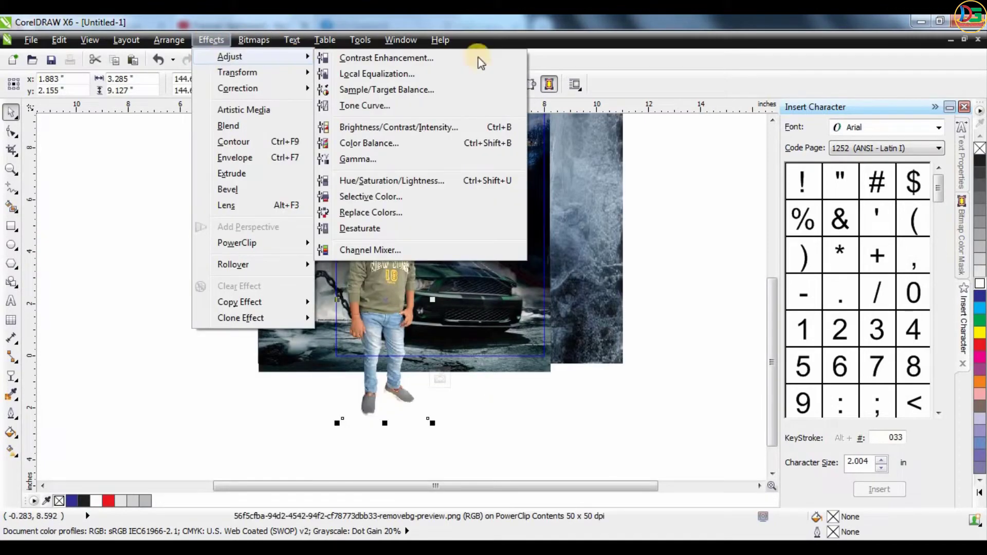
click(395, 129)
drag(436, 189, 606, 183)
click(529, 318)
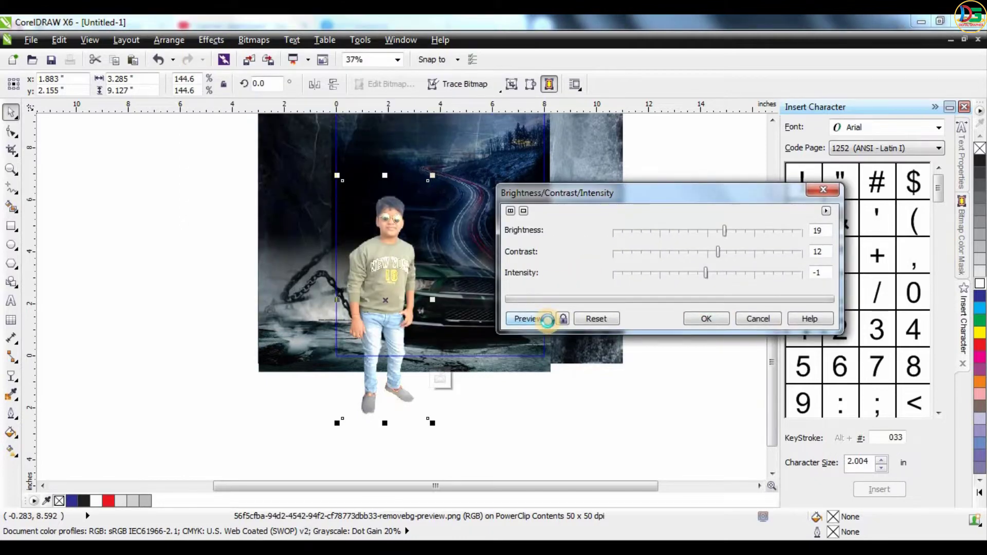
Apply Brightness/Contrast/Intensity values of -11, 34 and 13 to the boy cutout and finish editing the PowerClip contents
click(689, 232)
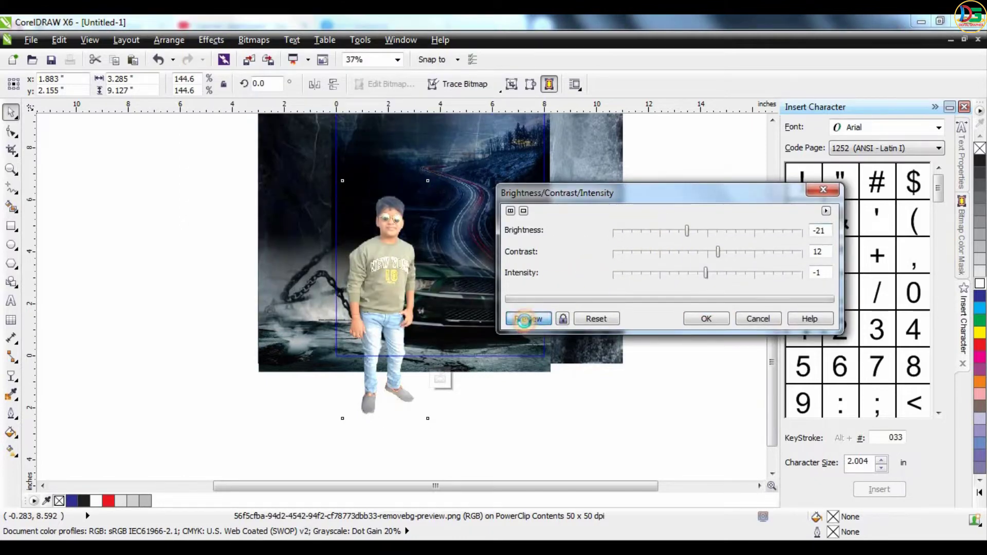
click(529, 319)
click(700, 233)
click(534, 319)
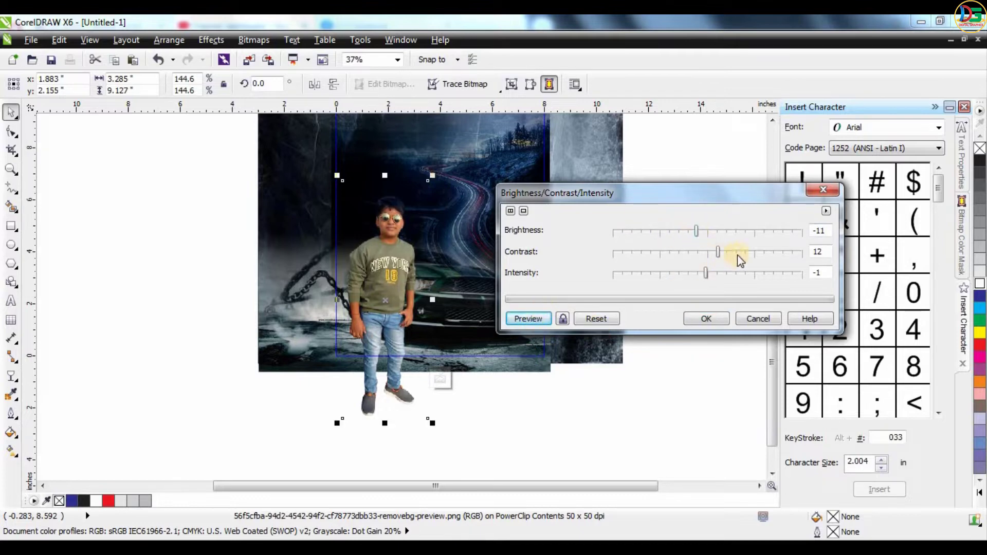
click(739, 253)
click(533, 319)
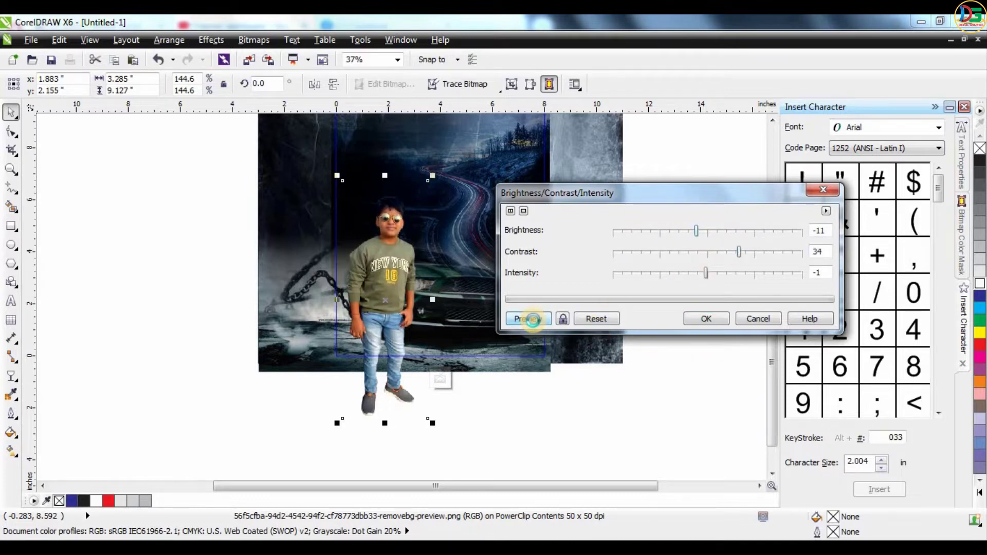
click(720, 273)
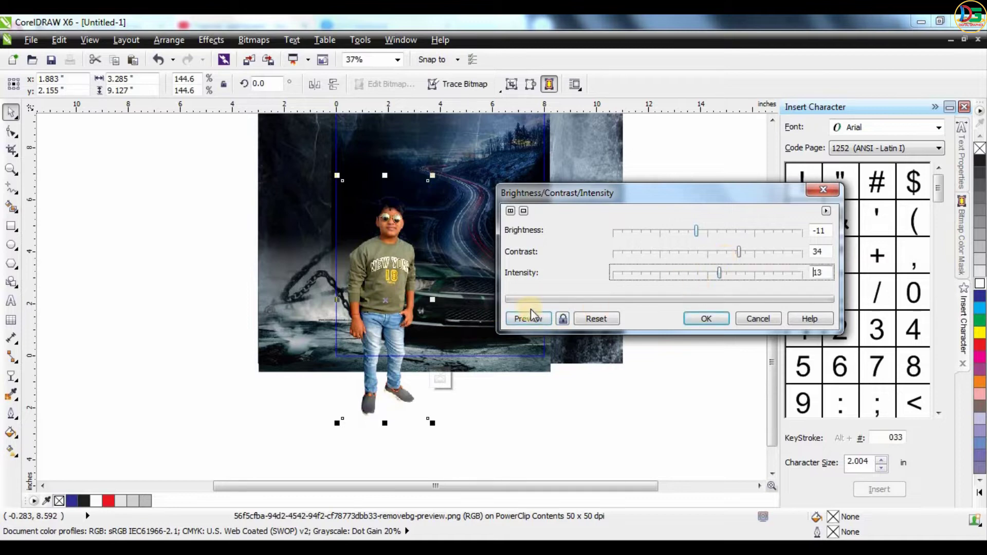
click(529, 319)
click(704, 320)
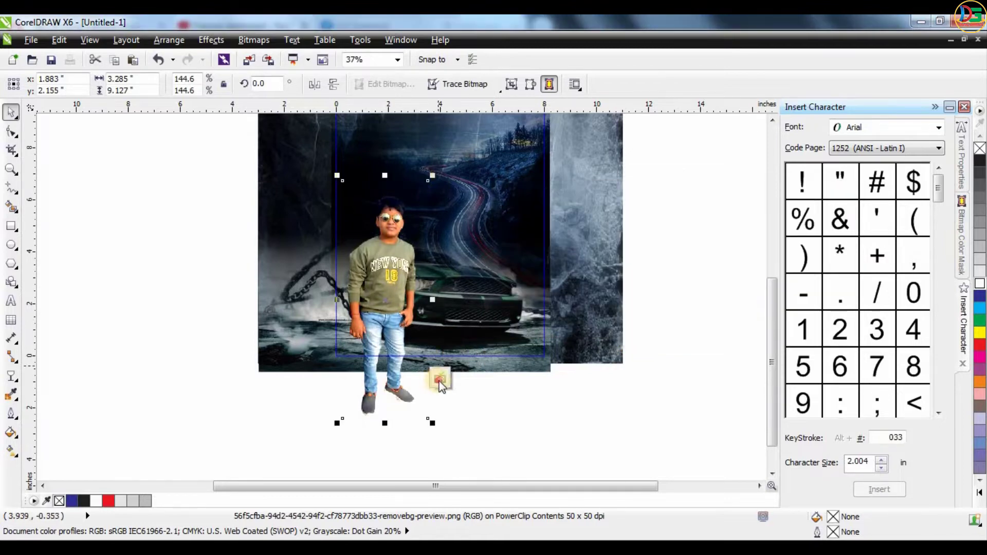
click(440, 380)
click(657, 323)
Move the HAPPY text onto the poster's upper part and shrink it to about 4.29 by 0.86 inches
scroll(514, 346, down, 1)
scroll(529, 191, up, 1)
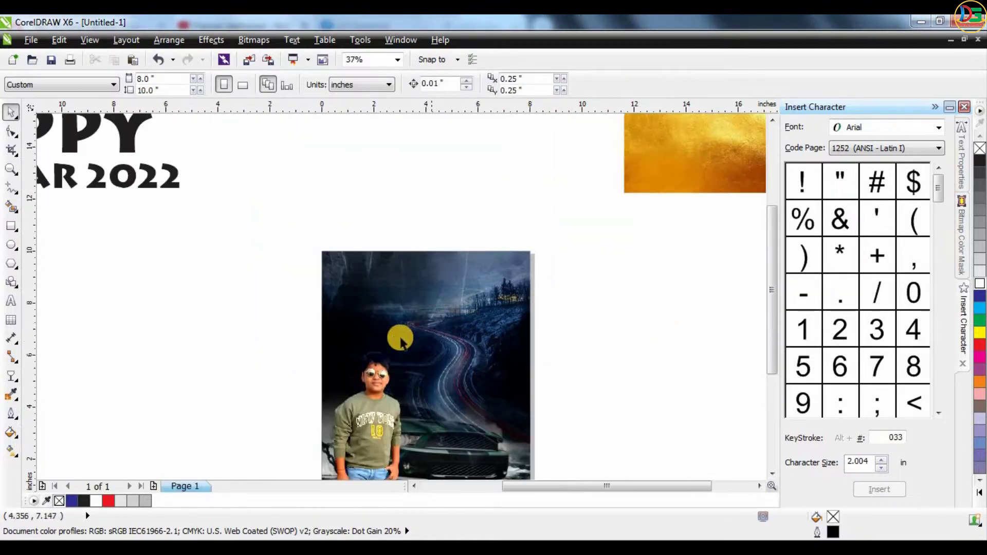
scroll(400, 342, down, 1)
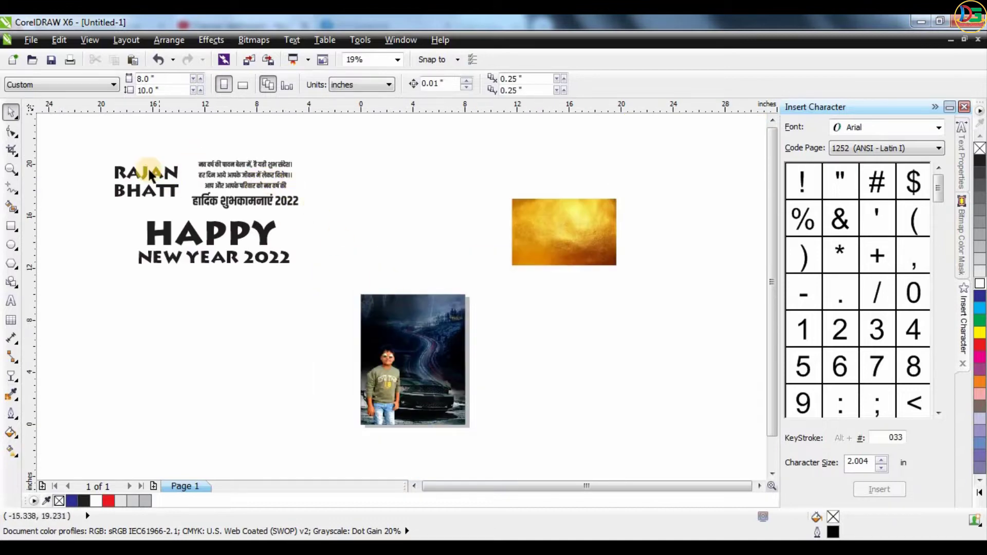
drag(191, 248, 406, 330)
scroll(498, 299, up, 1)
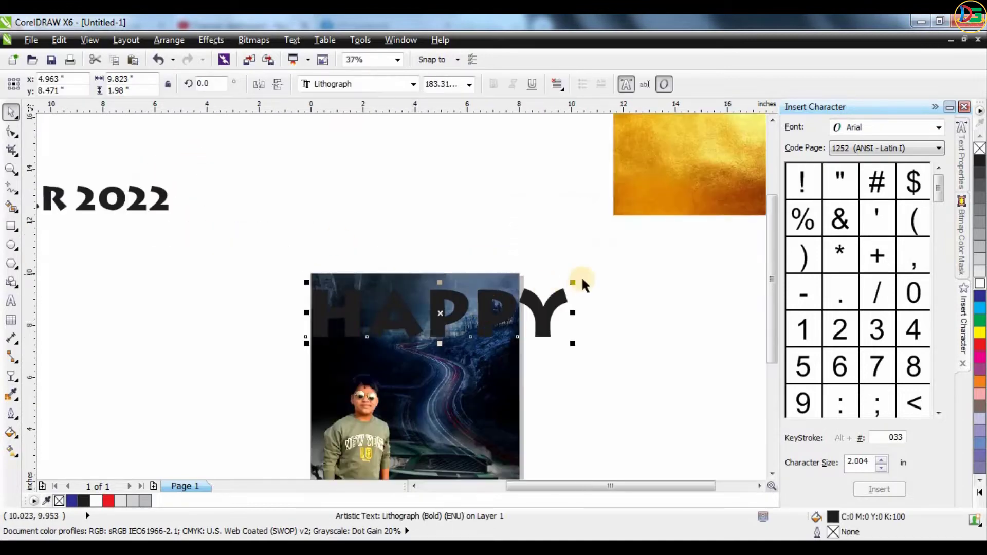
drag(515, 276, 412, 291)
Try the Lato Black font on the HAPPY text and return it to Lithograph
click(379, 83)
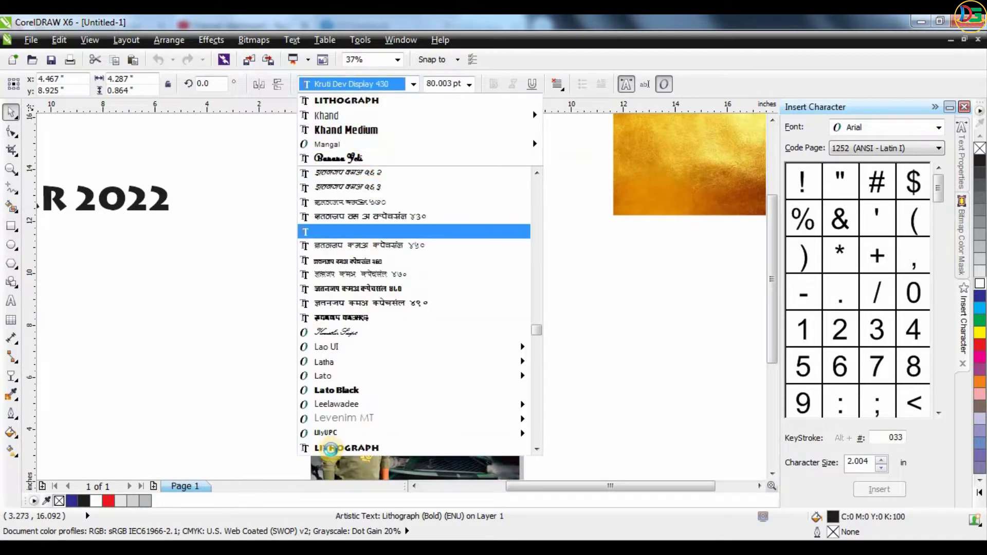
click(335, 390)
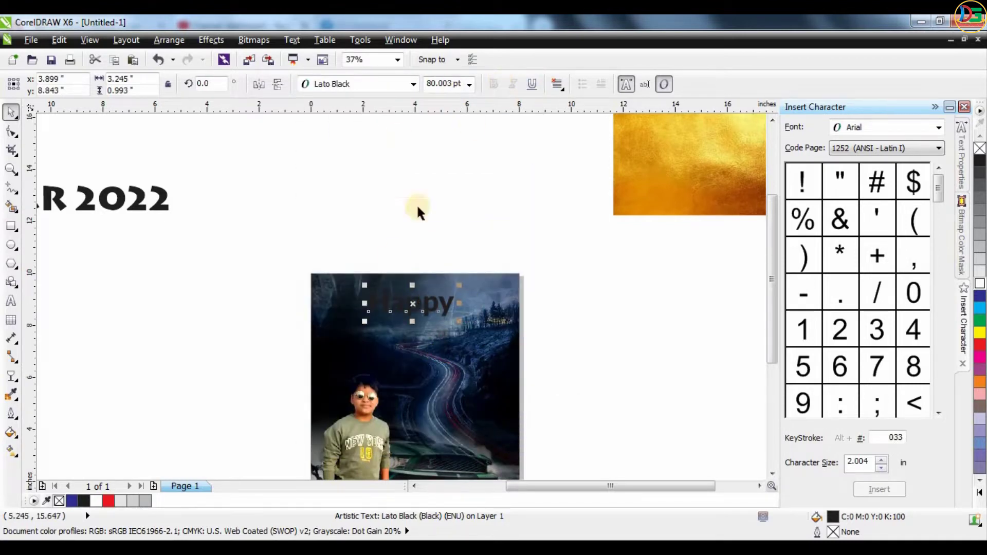
click(340, 85)
click(418, 286)
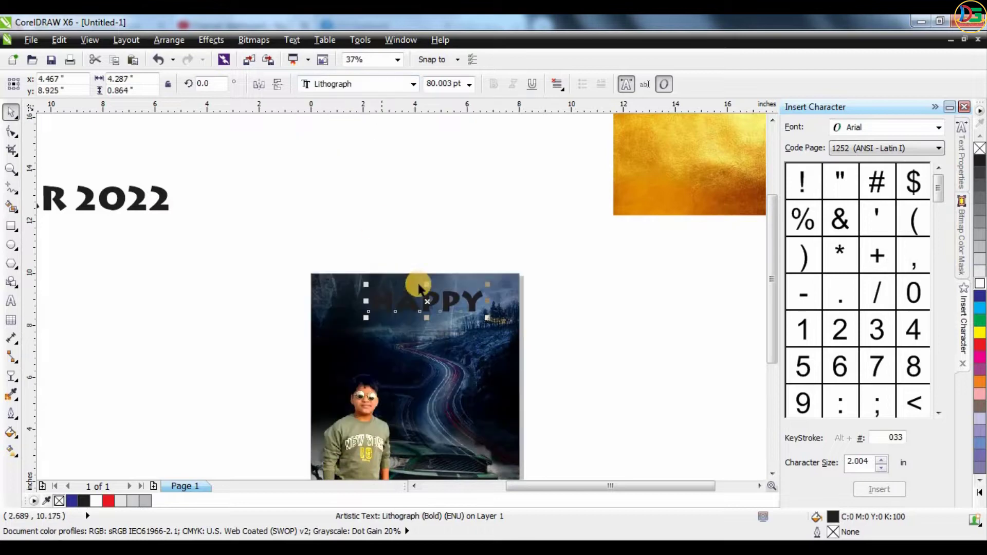
Fill the HAPPY text with white and shrink it to about 2.47 by 0.5 inches
click(979, 280)
scroll(437, 288, up, 2)
drag(547, 273, 491, 277)
click(470, 184)
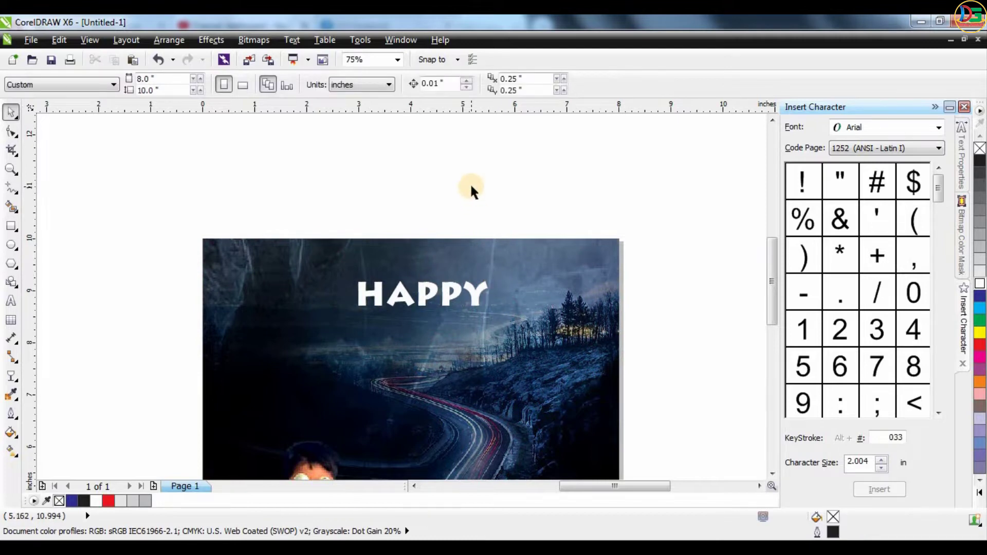
Bring the NEW YEAR 2022 text onto the poster, delete 2022 from it and place it beneath HAPPY
scroll(471, 186, down, 1)
scroll(208, 212, down, 1)
drag(140, 176, 336, 257)
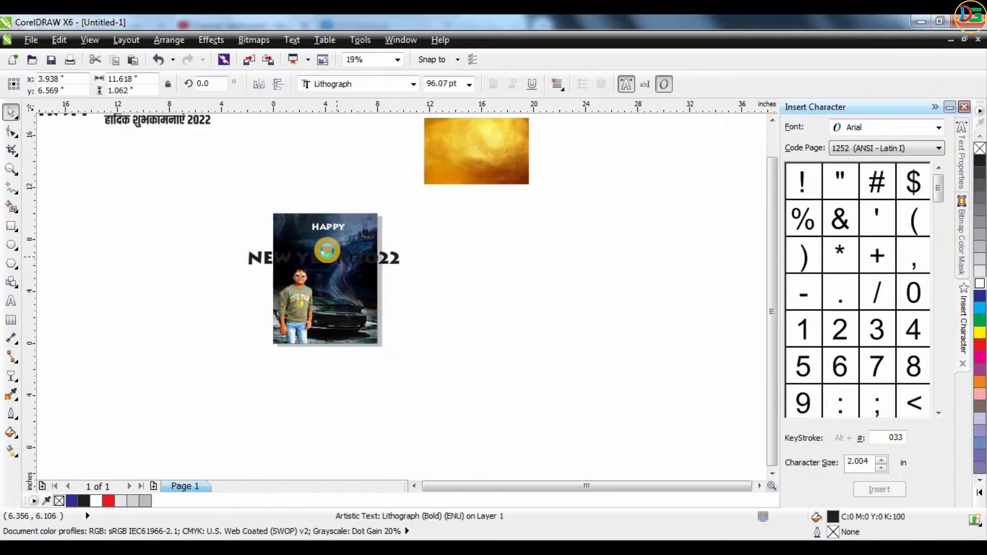
scroll(327, 251, up, 1)
double_click(365, 263)
drag(402, 263, 514, 269)
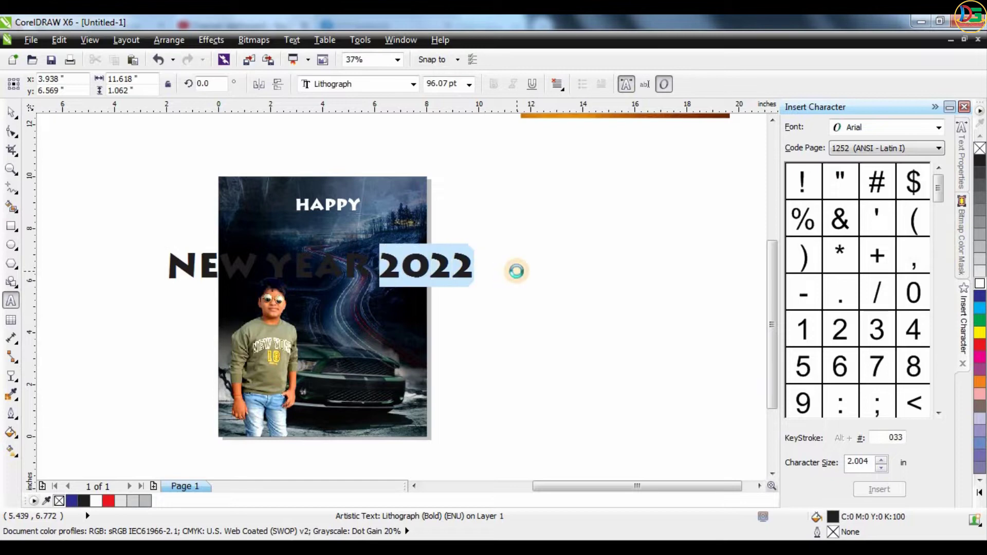
key(Delete)
click(7, 107)
drag(306, 264, 362, 228)
Set the New Year text in the Bubble Love Demo font
scroll(338, 216, up, 2)
scroll(370, 165, down, 1)
click(354, 83)
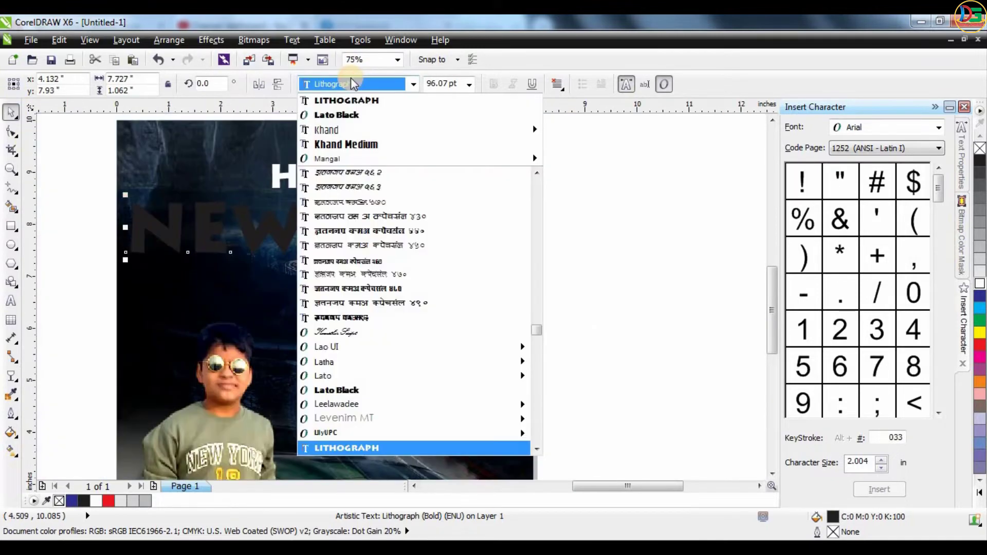
scroll(335, 394, down, 2)
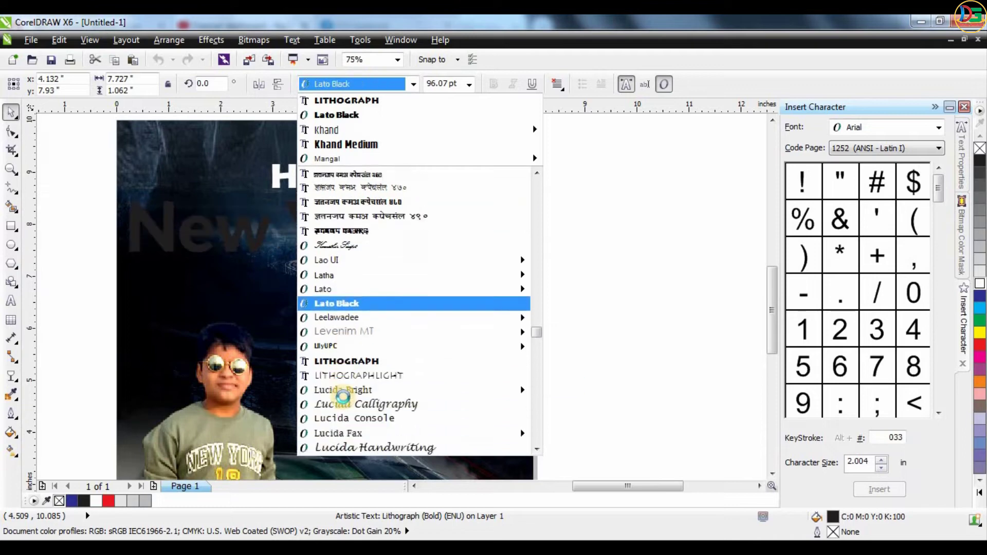
text(Bubble Love Demo)
key(Return)
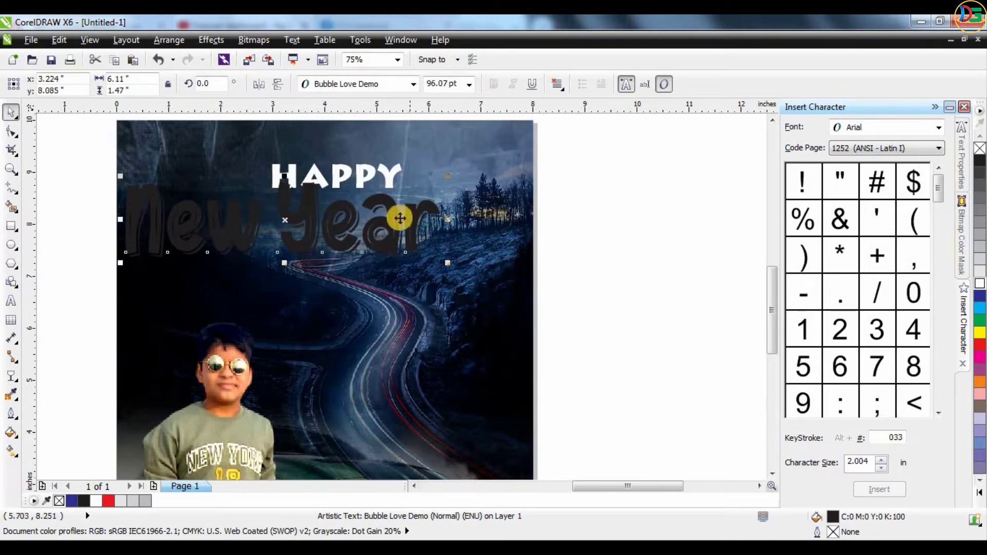
Shrink the New Year text to about 6.07 by 1.14 inches, position it beneath HAPPY and fill it with white
drag(400, 218, 455, 229)
drag(502, 188, 464, 192)
drag(477, 232, 500, 229)
key(ctrl+z)
click(441, 230)
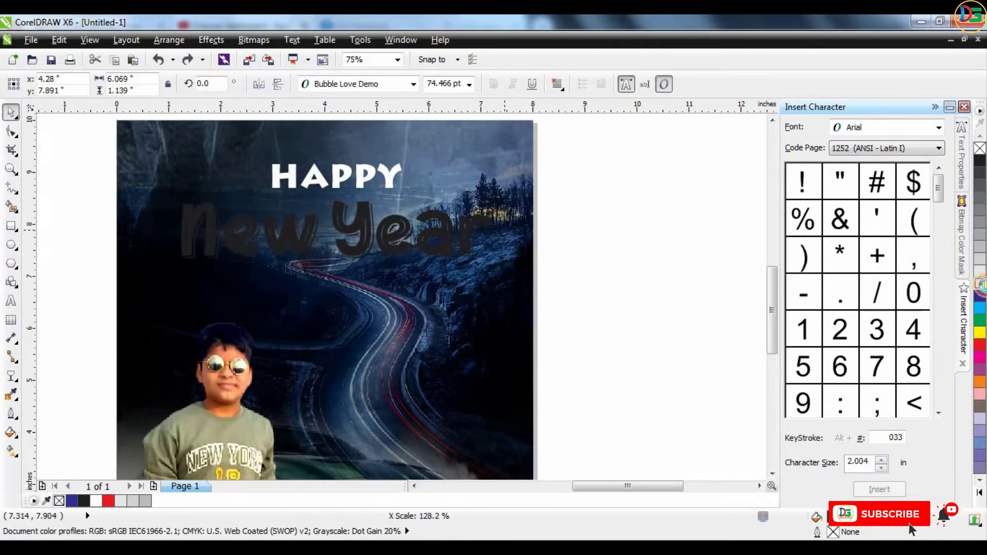
click(980, 283)
click(574, 202)
scroll(565, 201, down, 2)
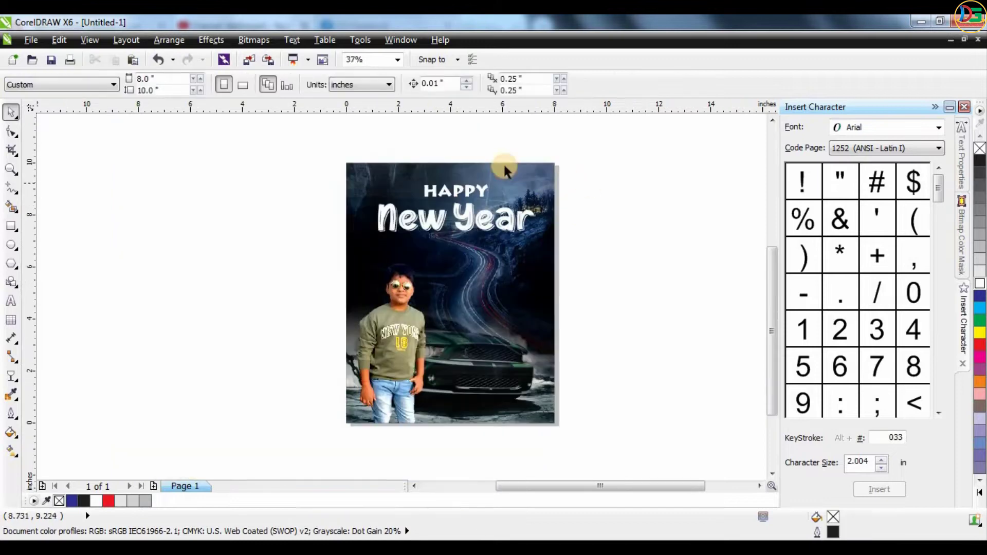
Set the HAPPY text in the Khand font and format it as all caps
scroll(490, 165, up, 2)
click(458, 195)
click(332, 85)
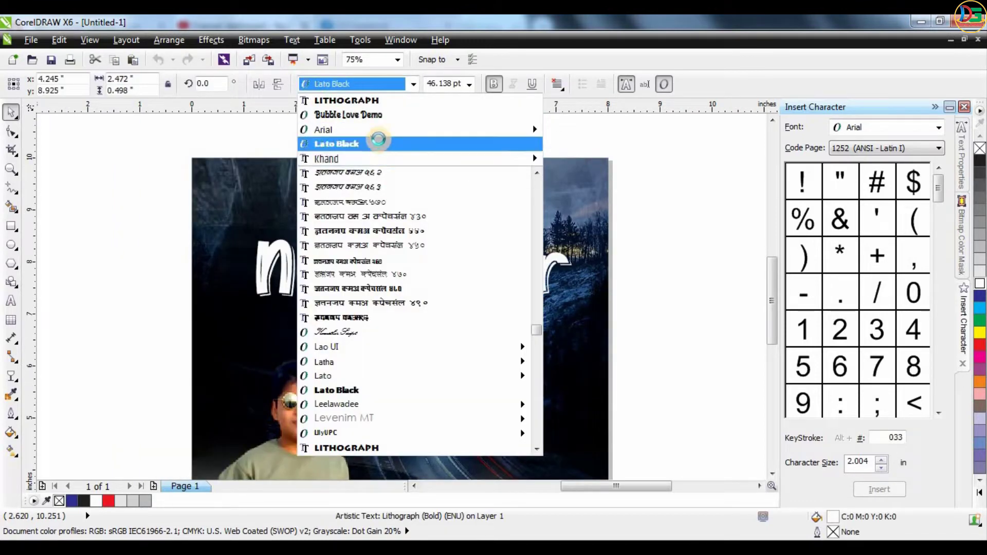
click(386, 159)
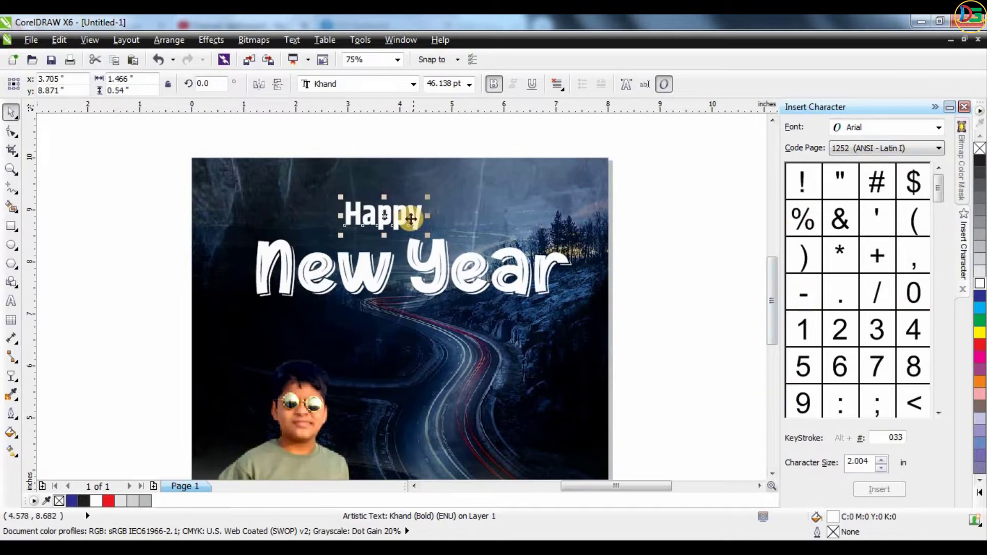
double_click(387, 218)
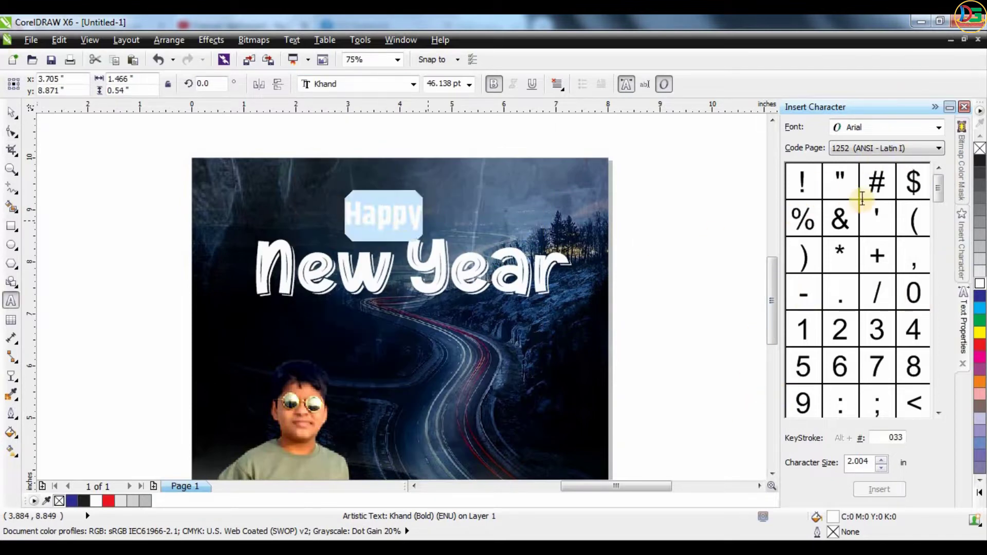
key(ctrl+t)
click(797, 279)
click(816, 310)
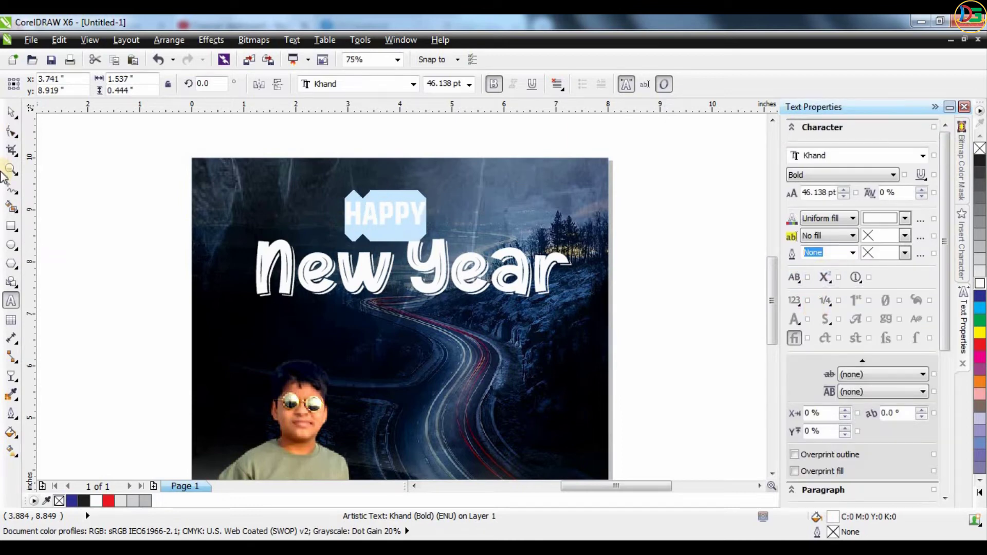
Spread the letters of HAPPY wide apart and reduce the text to about 2.55 by 0.36 inches
key(F10)
drag(441, 220, 506, 226)
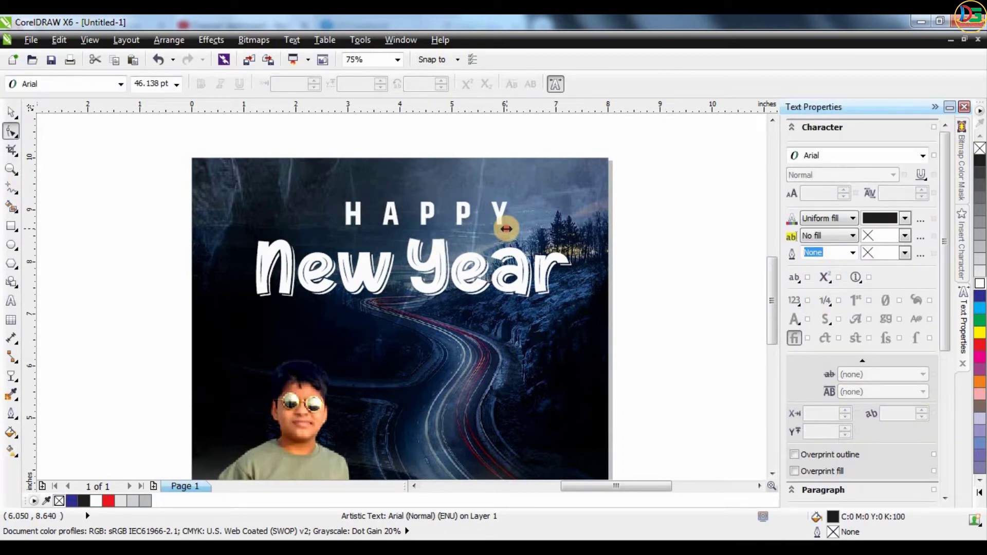
key(space)
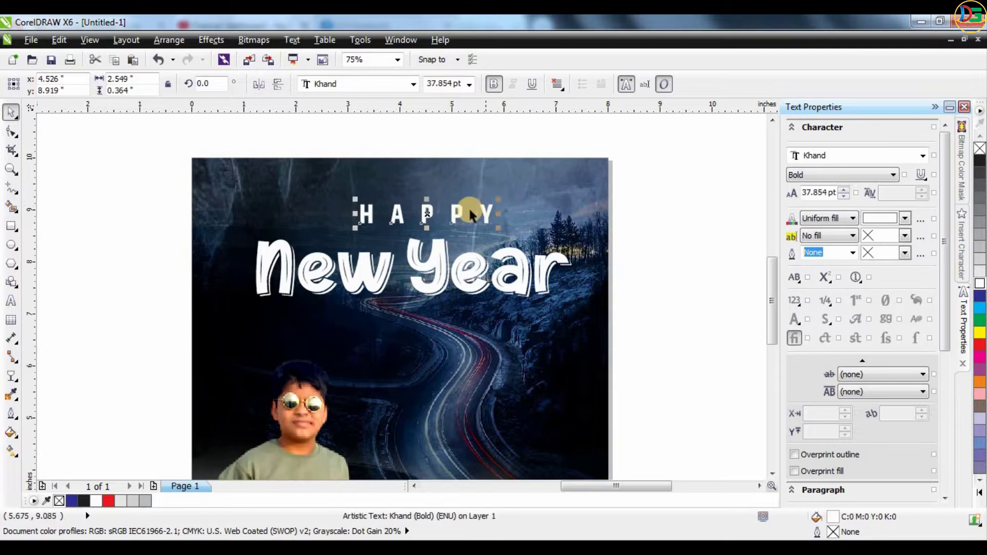
Duplicate the HAPPY text below the New Year line and change the copy to 2022
drag(446, 221, 425, 327)
right_click(427, 330)
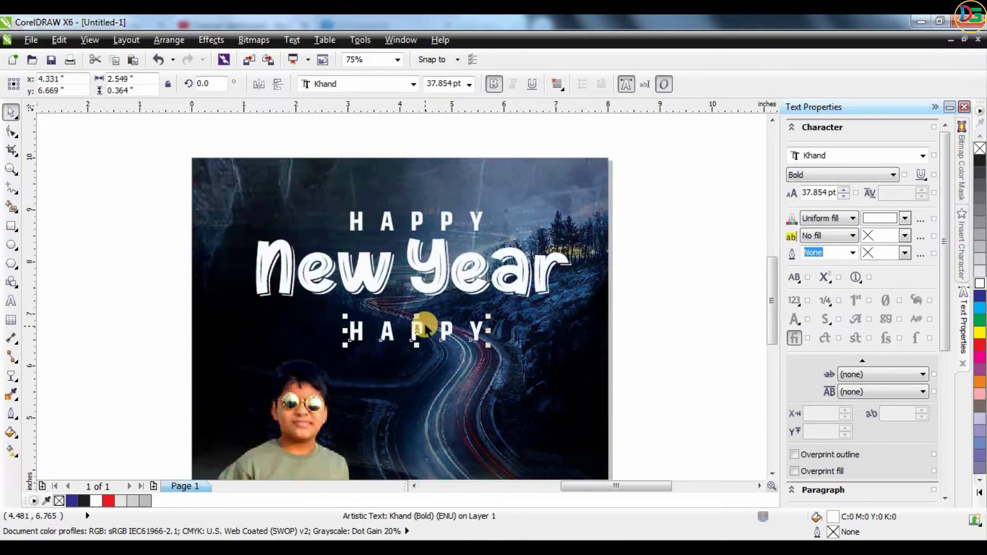
double_click(425, 323)
text(2022)
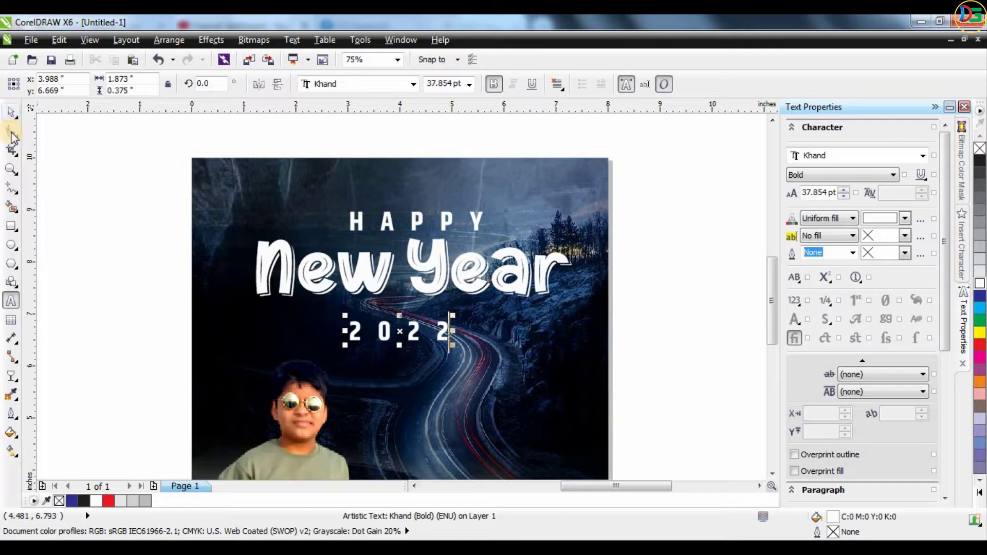
Tighten the character spacing of 2022 and enlarge the text centrally beneath New Year
click(12, 132)
mouse_move(452, 350)
mouse_down()
mouse_move(419, 331)
mouse_move(405, 341)
mouse_move(473, 361)
mouse_move(462, 356)
mouse_up()
key(space)
drag(432, 322, 465, 320)
click(652, 187)
Move the three greeting lines together toward the poster's upper edge and scale them down slightly
drag(273, 333, 161, 364)
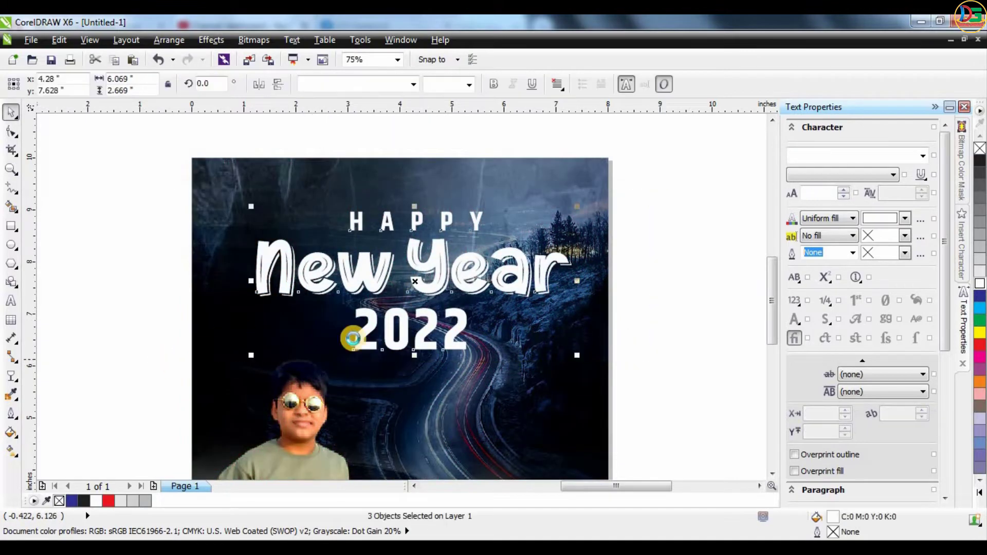
drag(435, 265, 437, 246)
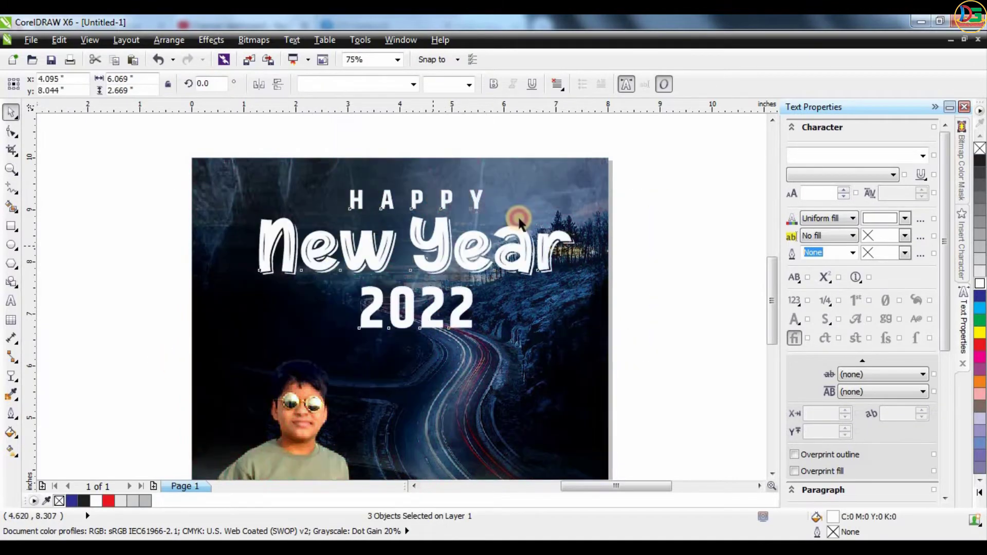
drag(569, 181, 521, 213)
key(Escape)
scroll(487, 276, down, 2)
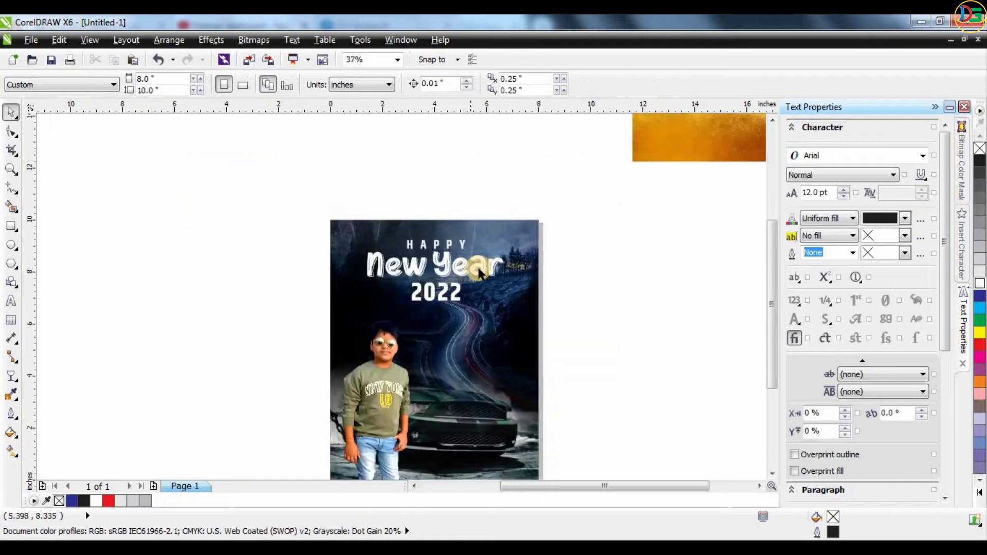
Draw a thin bar about 1.875 by 0.028 inches beneath 2022, filled with white and without an outline
scroll(478, 272, down, 1)
scroll(452, 297, up, 2)
key(F6)
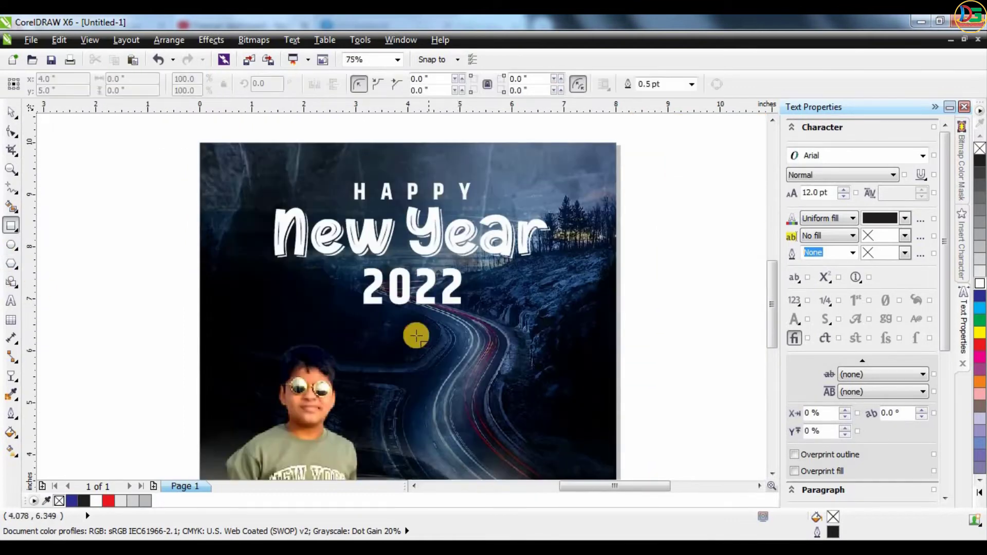
drag(362, 312, 462, 313)
click(979, 283)
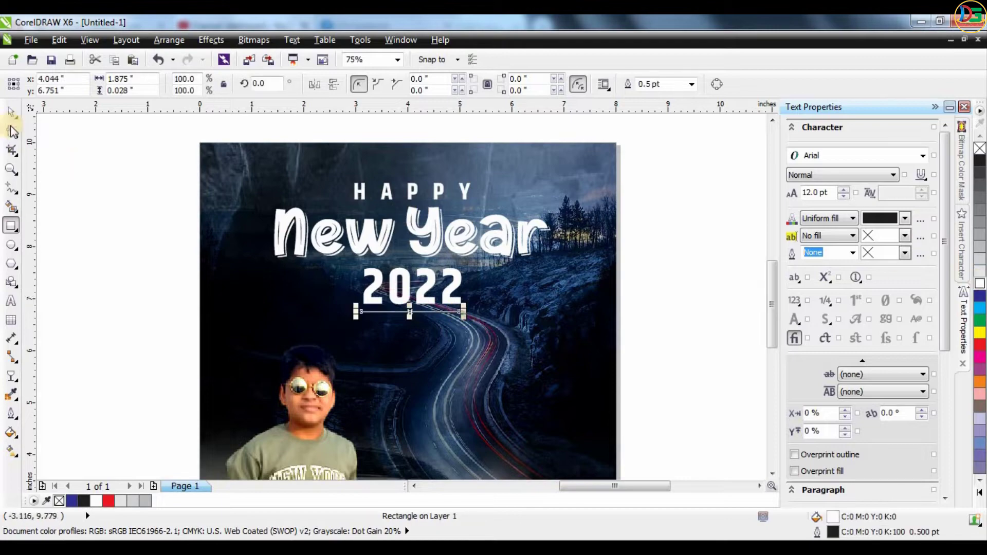
click(692, 84)
click(664, 97)
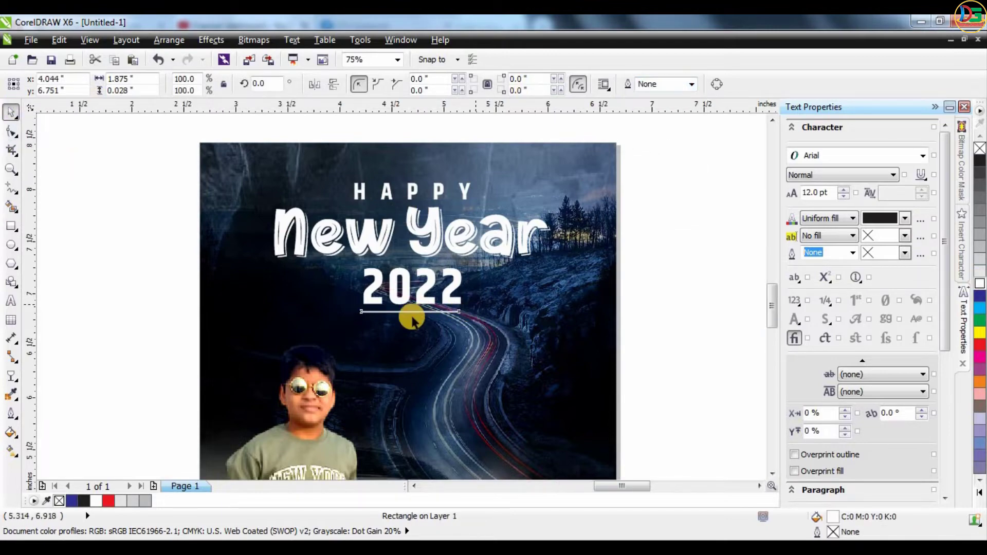
Align the white bar closely under 2022 at about X 4.08, Y 6.81 inches
scroll(410, 316, up, 3)
drag(344, 322, 351, 314)
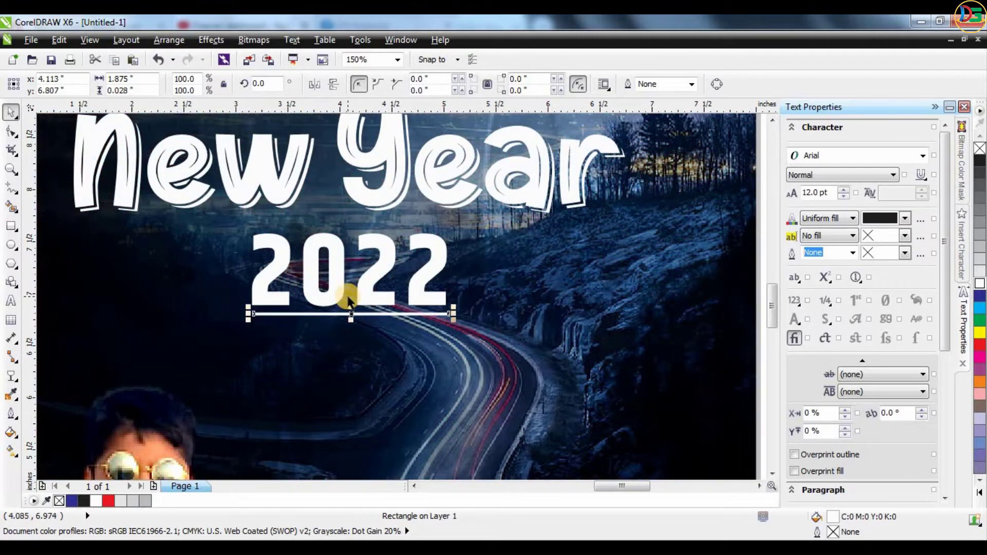
key(F4)
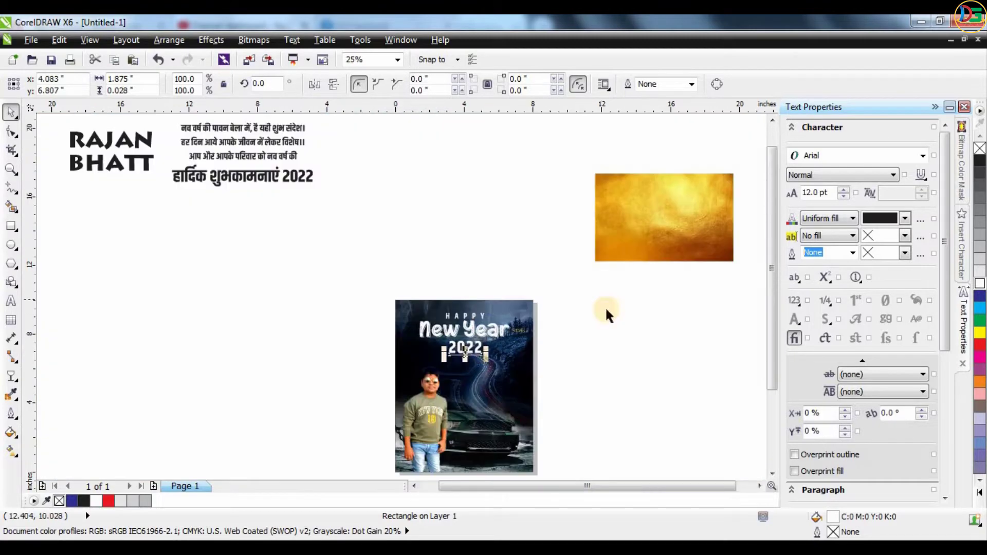
click(533, 291)
scroll(478, 369, up, 2)
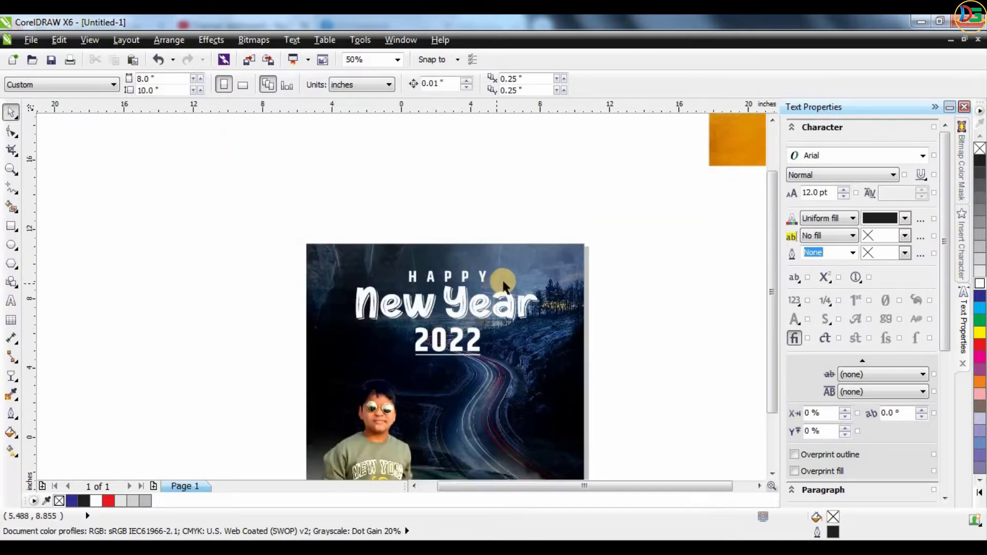
scroll(496, 290, down, 2)
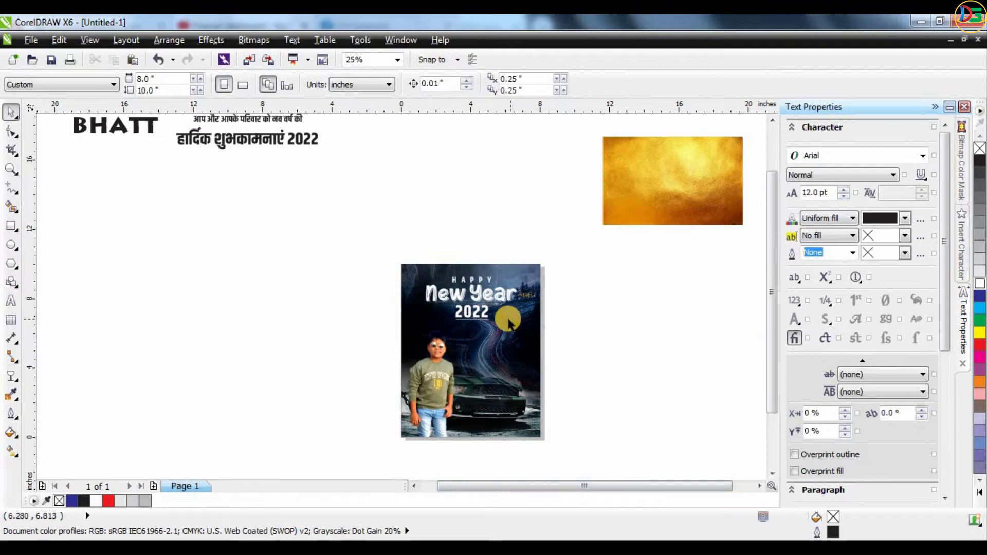
scroll(508, 319, up, 2)
scroll(506, 317, down, 2)
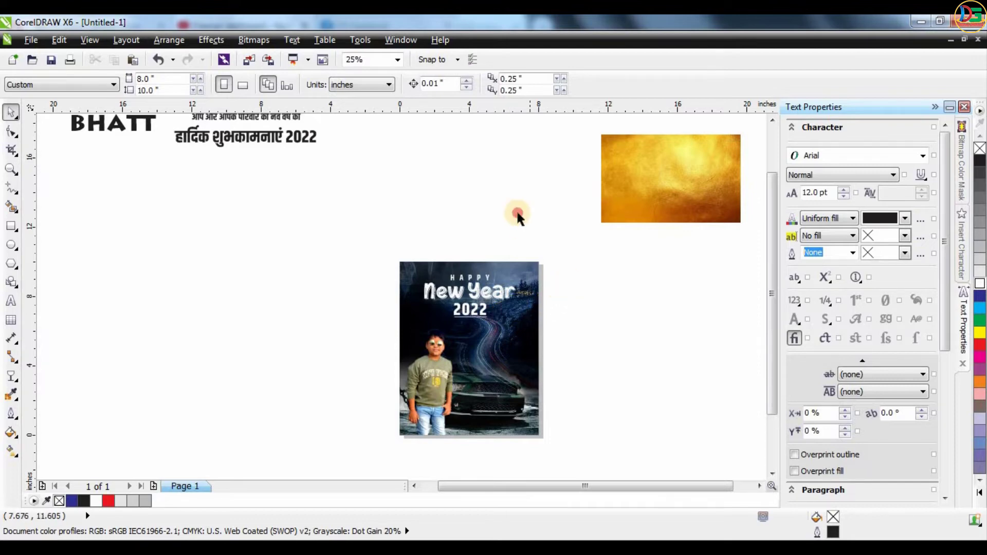
Move the first-name text onto the poster beneath 2022 and replace its wording with the new first name
scroll(314, 275, down, 2)
scroll(249, 206, up, 2)
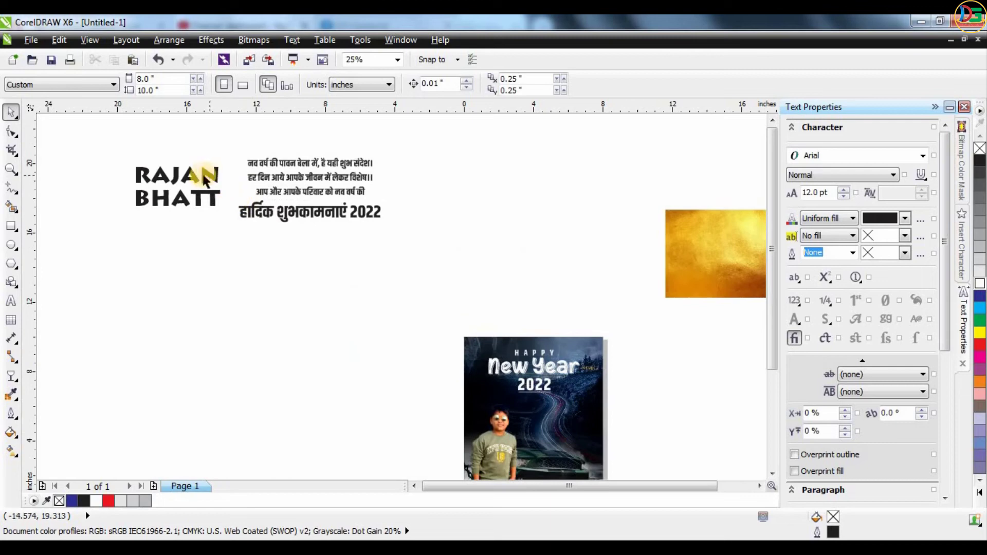
drag(202, 179, 590, 440)
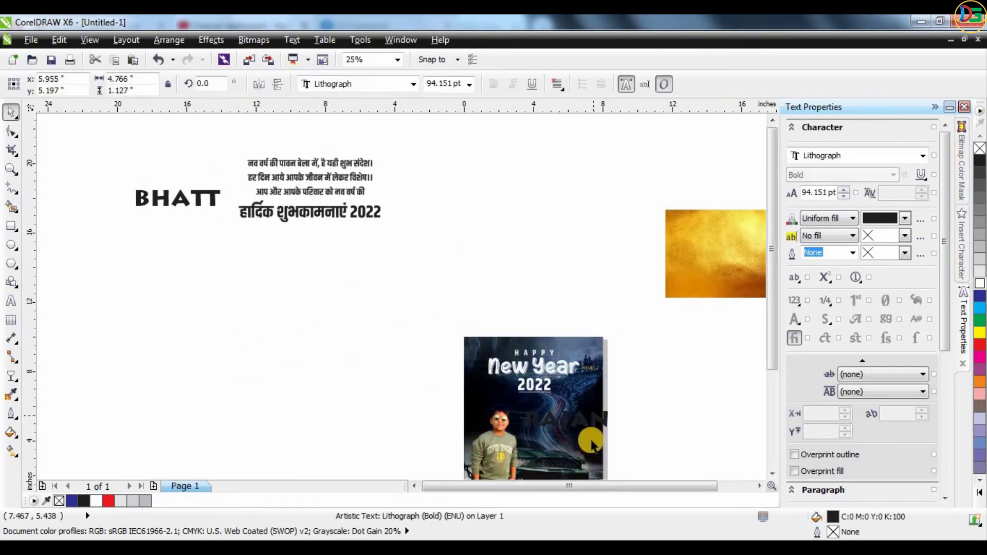
scroll(590, 441, up, 1)
double_click(579, 410)
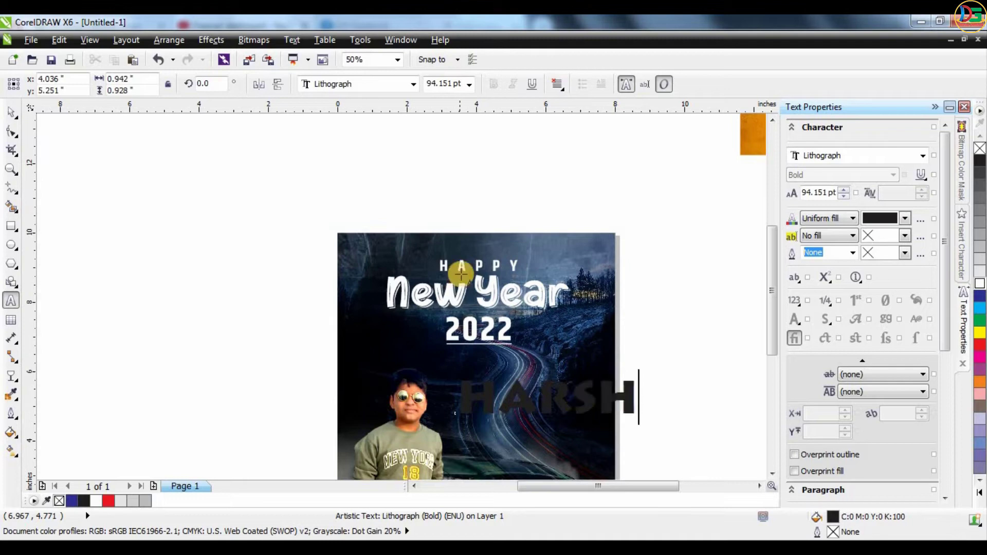
key(ctrl+space)
Set the first name in Banana Yeti at about 95 pt and place it beside the boy's head
click(374, 86)
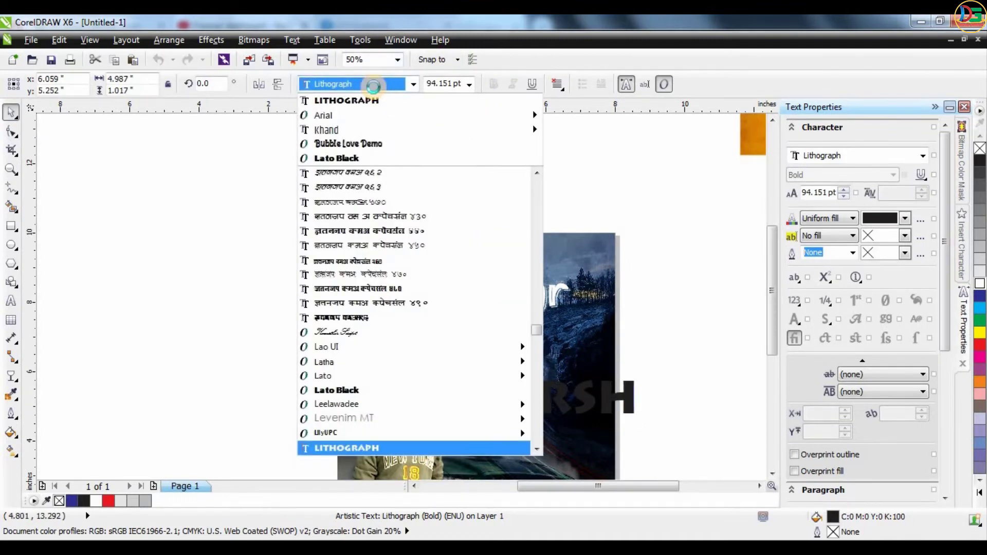
text(b)
key(Return)
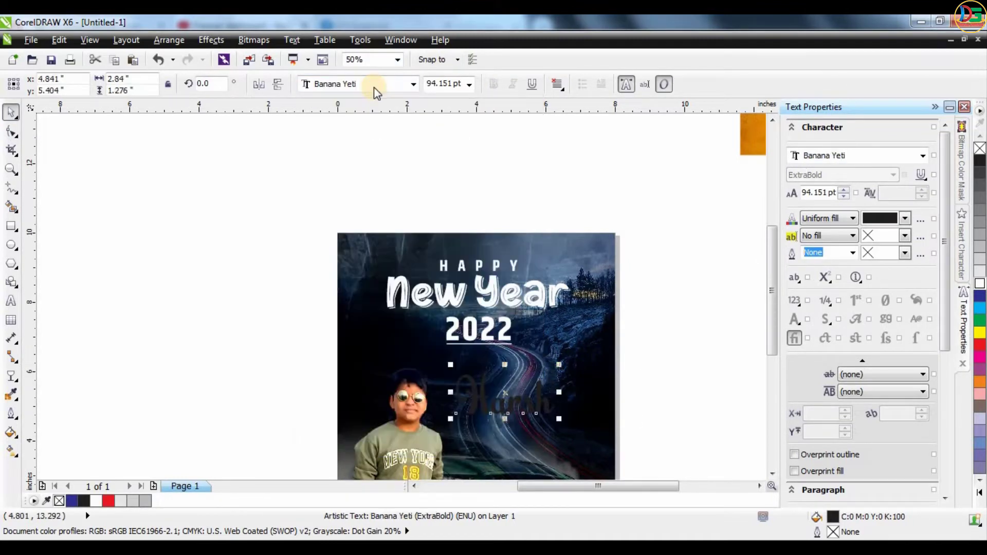
drag(559, 419, 595, 430)
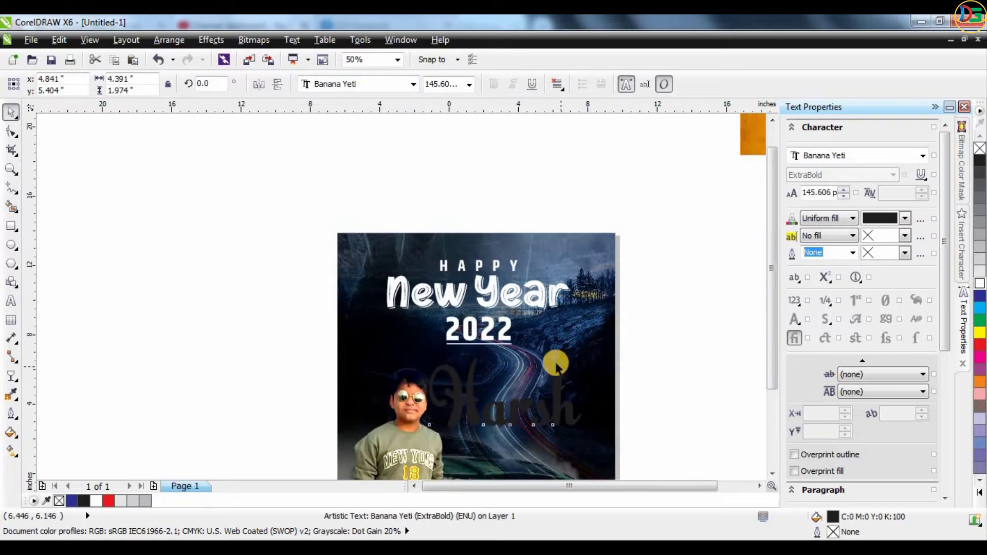
scroll(553, 360, down, 2)
scroll(575, 335, up, 2)
drag(602, 312, 576, 309)
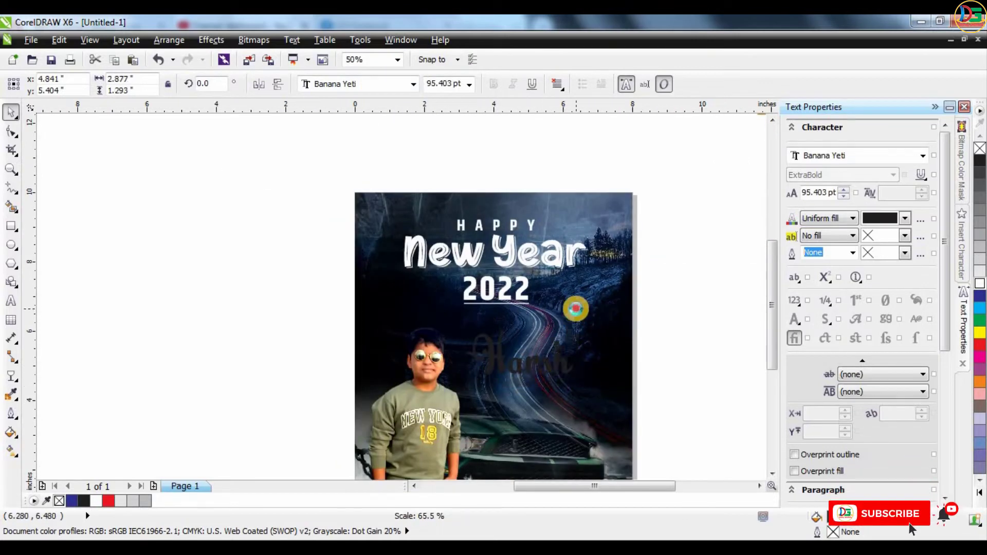
drag(553, 369, 590, 361)
click(172, 171)
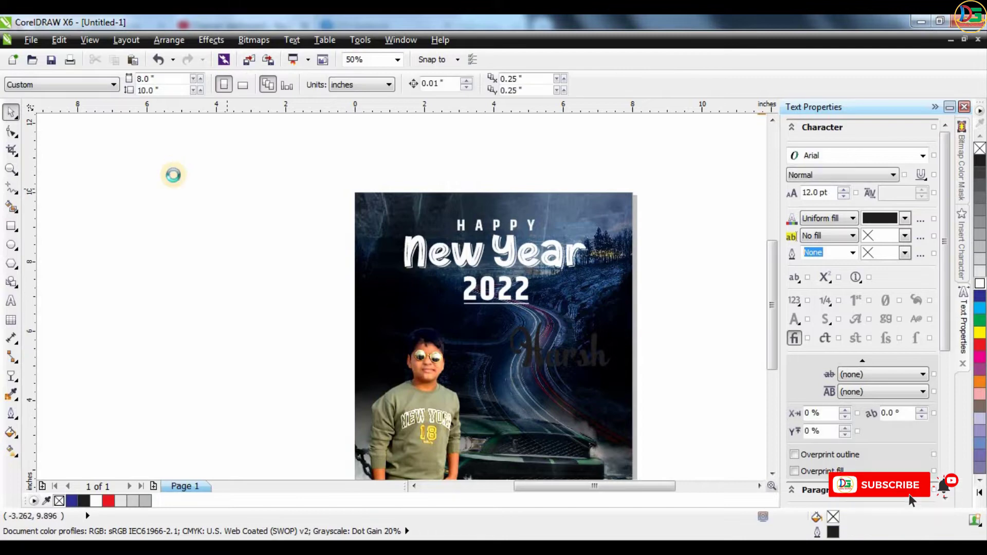
Move the surname text onto the poster below the first name and change its font to Banana Yeti
scroll(243, 254, down, 1)
drag(506, 381, 509, 406)
scroll(515, 407, up, 1)
click(367, 85)
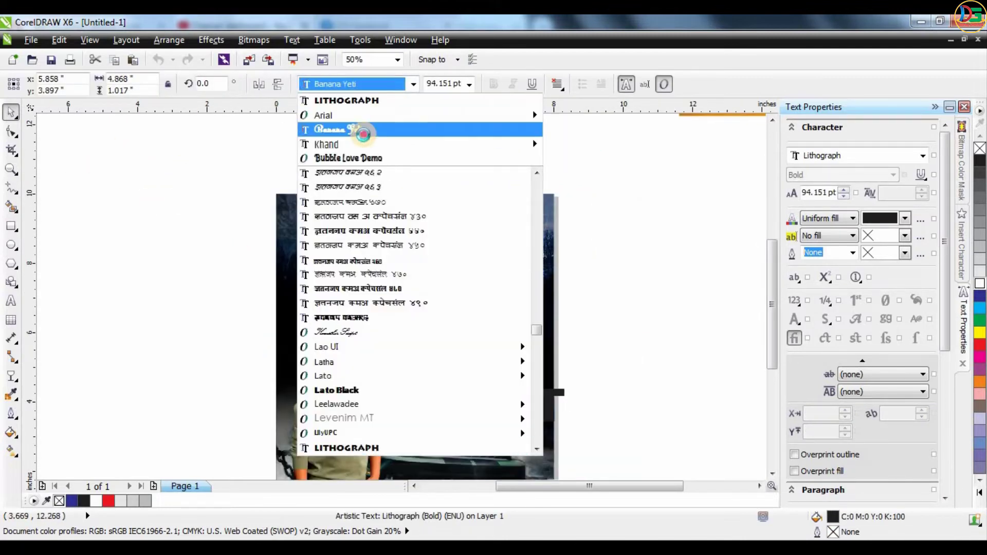
click(359, 129)
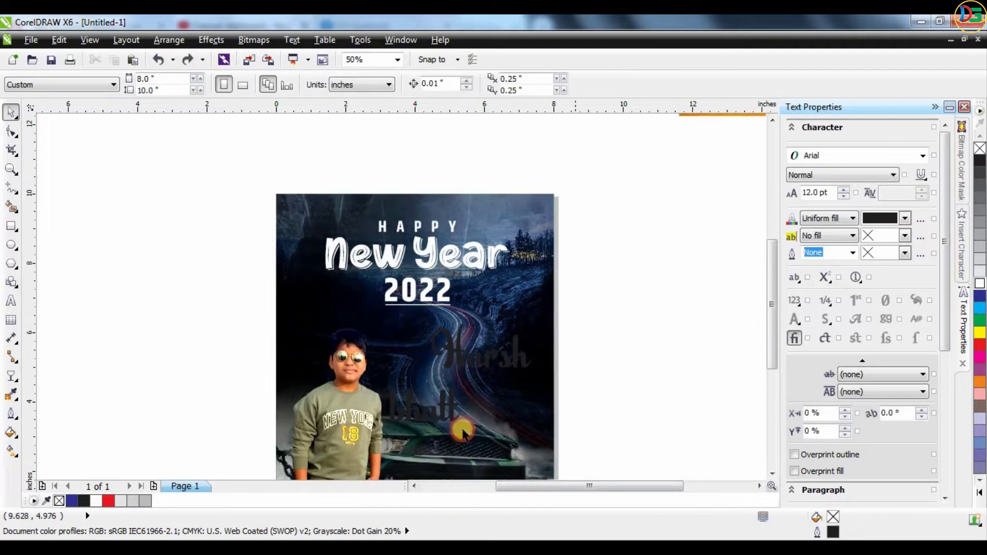
Capitalize only the surname's initial, enlarge the text to about 205 pt and position it across the car
click(463, 401)
drag(464, 427, 333, 398)
click(11, 112)
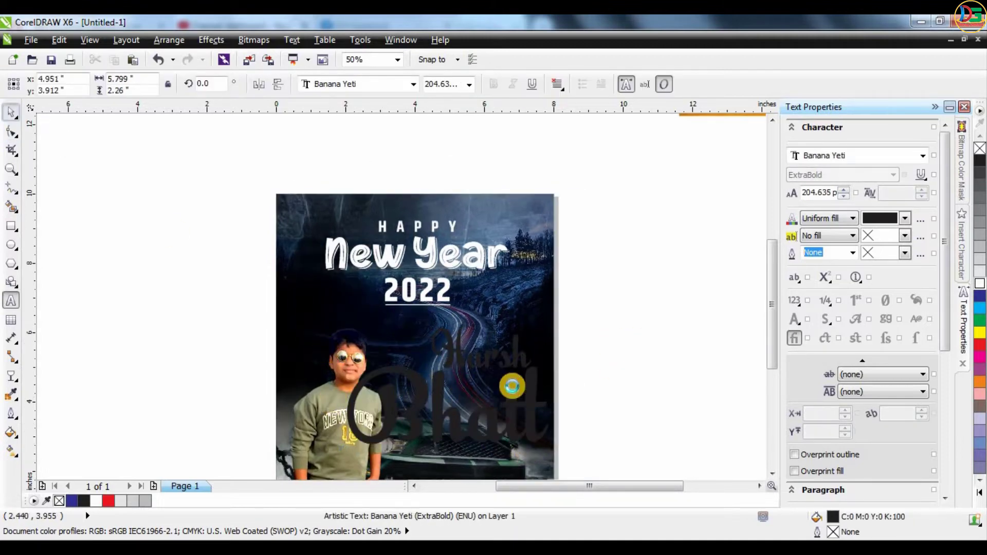
drag(511, 390, 518, 397)
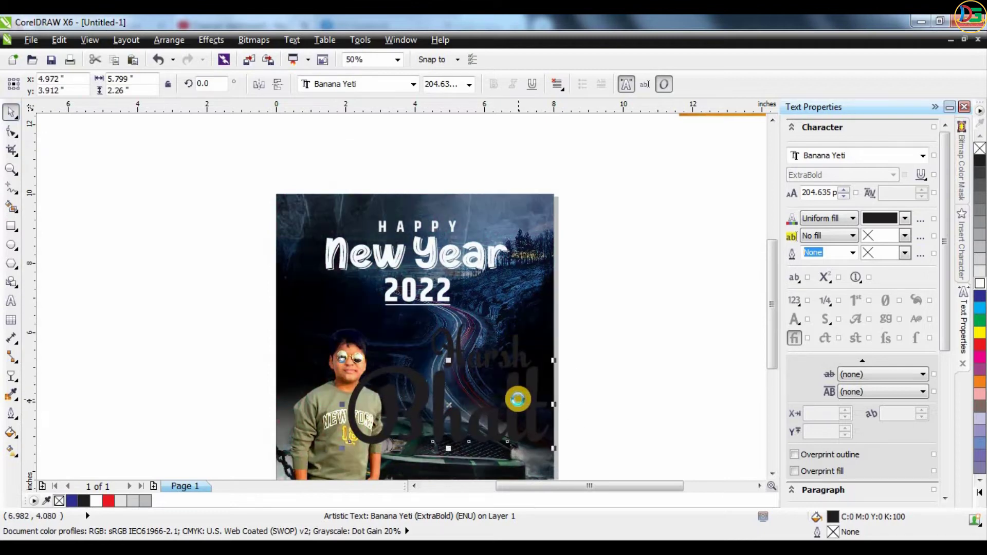
Fill both the surname and the first name with white
scroll(518, 397, up, 1)
click(979, 287)
click(511, 302)
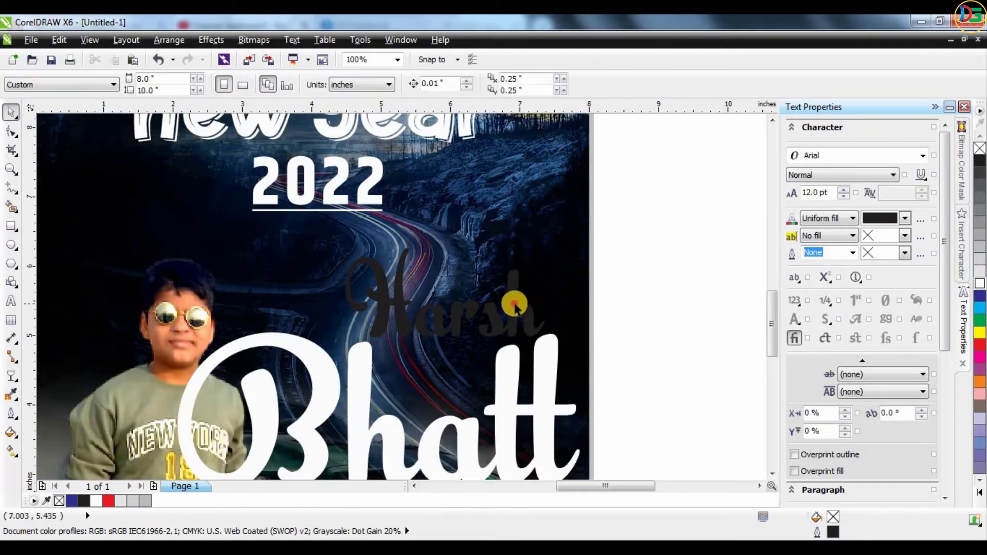
click(980, 284)
Enlarge the first name to about 127 pt and rotate it slightly counterclockwise so it sits just above the surname
drag(489, 315, 473, 348)
drag(529, 269, 598, 241)
mouse_move(487, 319)
mouse_down()
mouse_move(469, 309)
mouse_move(452, 322)
mouse_move(469, 310)
mouse_move(422, 307)
mouse_move(434, 273)
mouse_move(489, 325)
mouse_up()
click(566, 366)
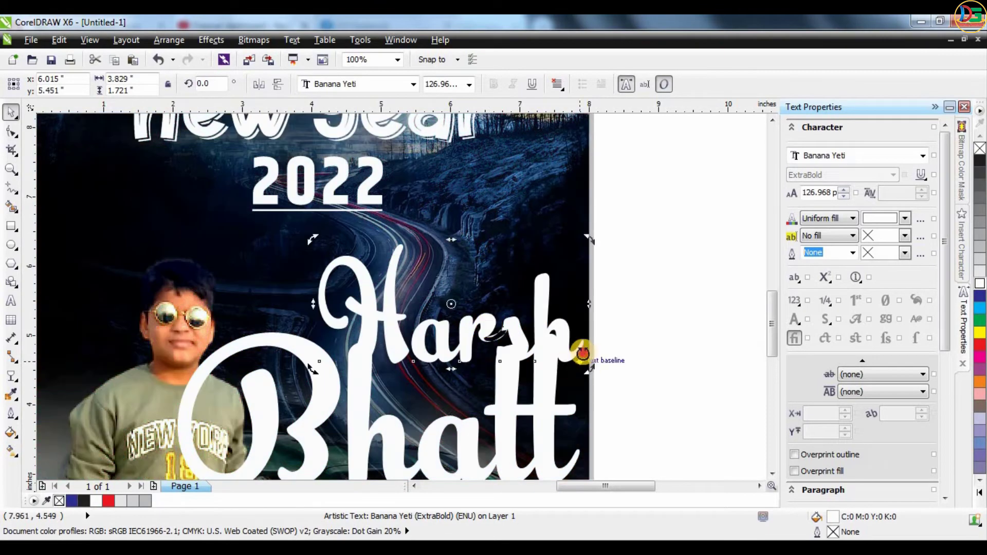
drag(583, 354, 577, 326)
click(650, 322)
Merge both names into one curve and scale it to 55%, placing it to the right of the boy at about X 5.83, Y 4.75 inches
drag(523, 286, 531, 283)
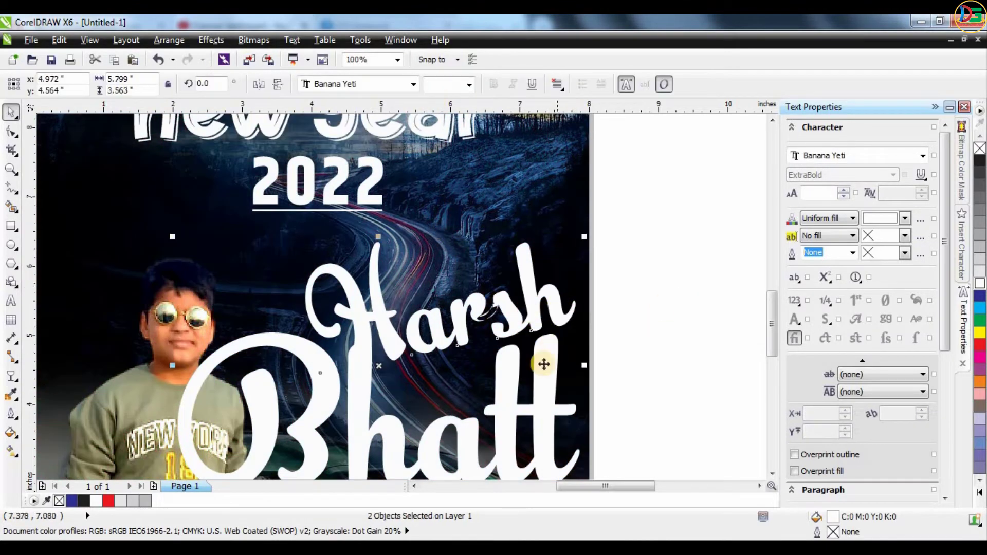
click(535, 260)
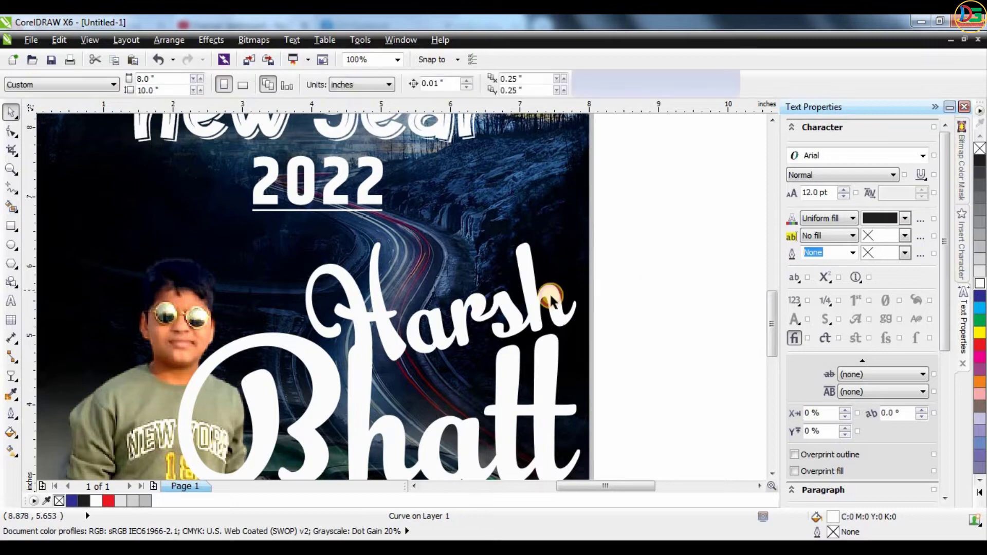
scroll(535, 260, down, 2)
click(564, 249)
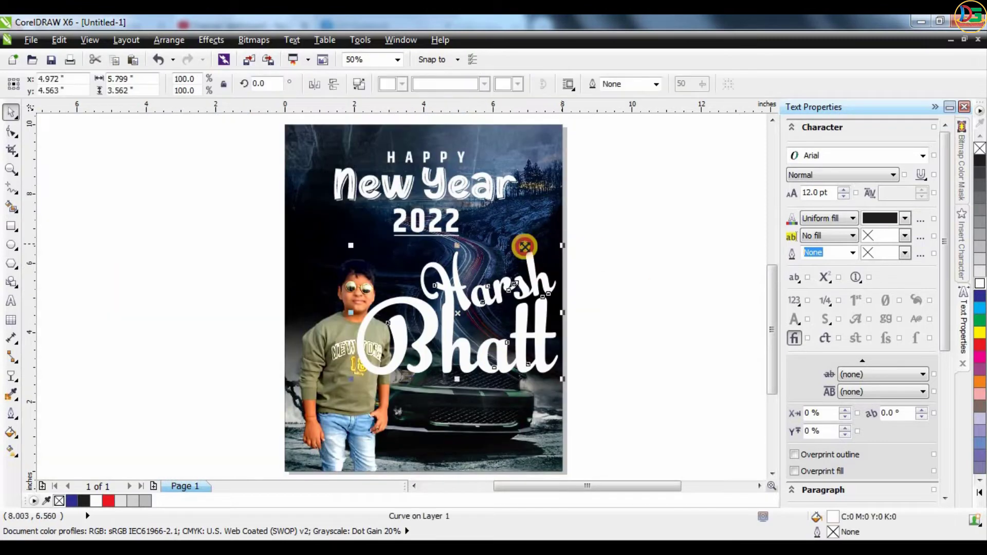
drag(562, 245, 515, 275)
drag(493, 327, 522, 321)
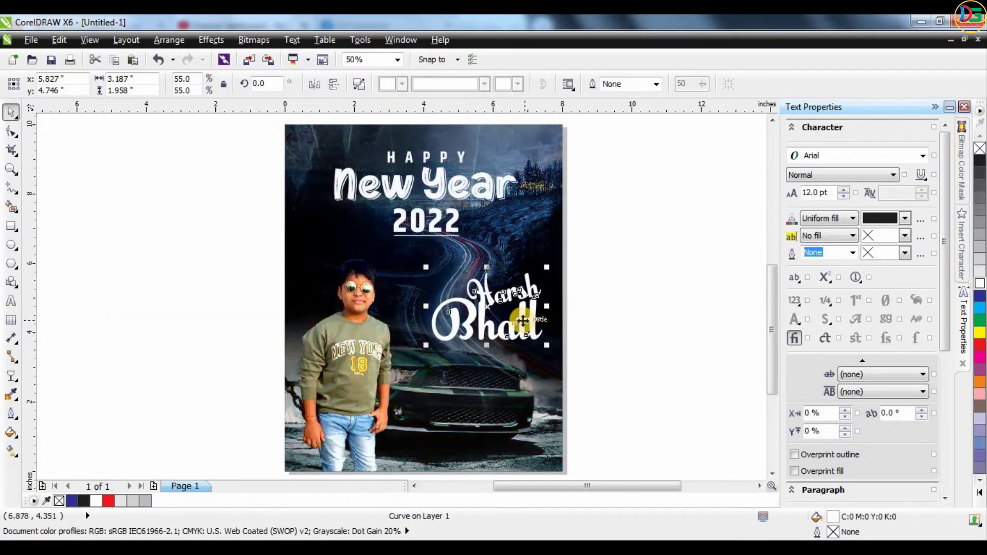
Move the gold texture image beside the poster and PowerClip it inside the merged name lettering
scroll(523, 321, down, 1)
drag(666, 188, 654, 322)
right_click(654, 322)
key(Escape)
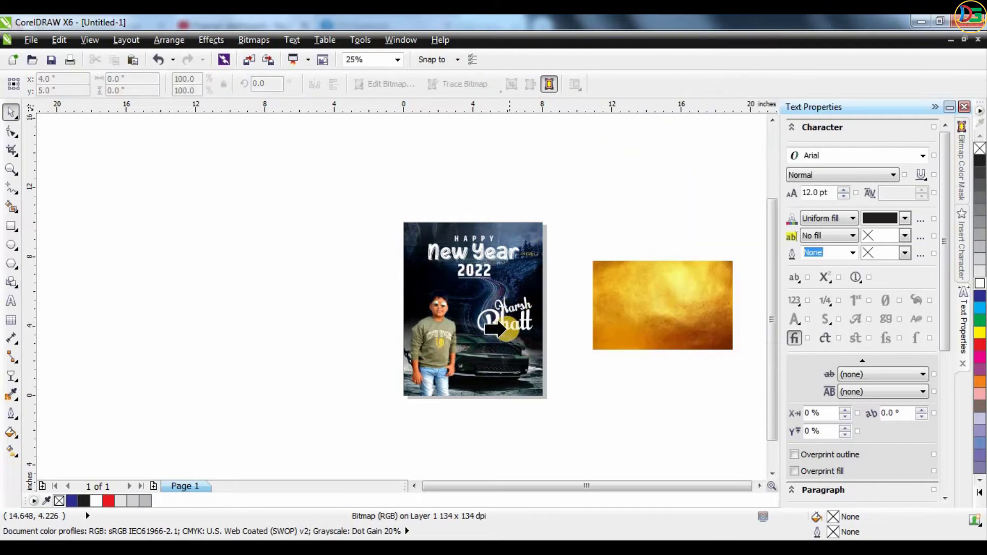
click(506, 329)
Edit the lettering's PowerClip contents and scale the gold texture down to about 4.08 by 2.6 inches around the names
scroll(509, 327, up, 2)
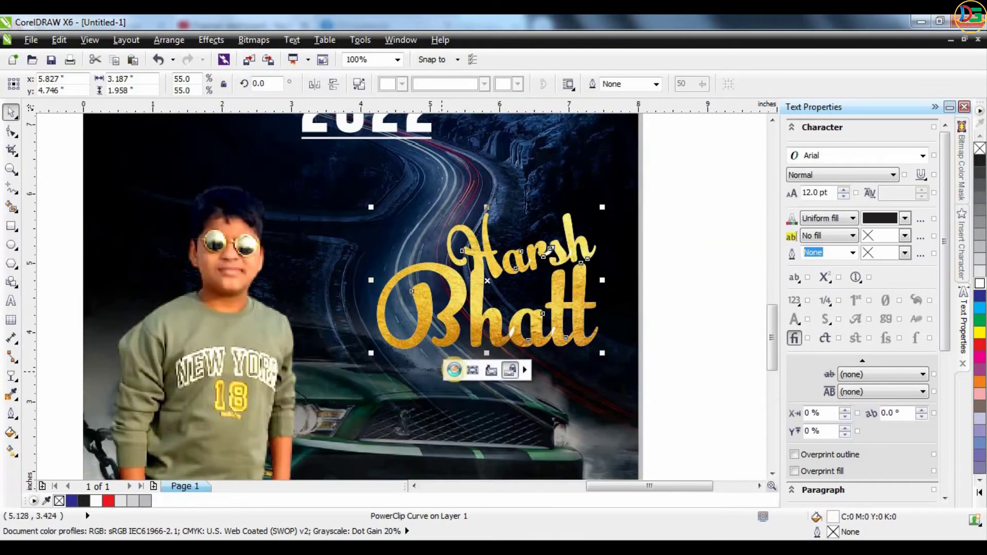
ctrl+click(605, 276)
click(679, 203)
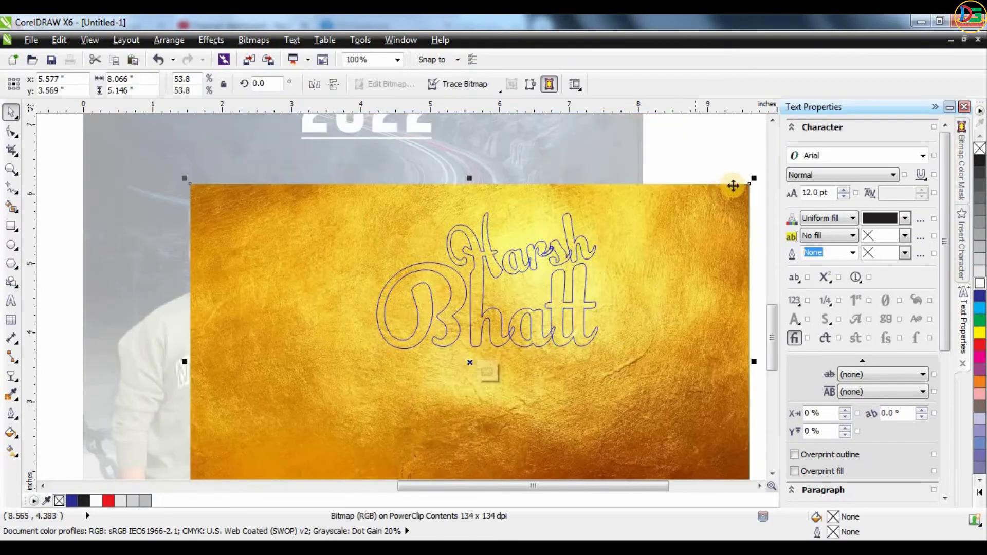
drag(751, 182, 578, 202)
Convert the scaled gold texture to a 300 dpi CMYK bitmap
click(261, 41)
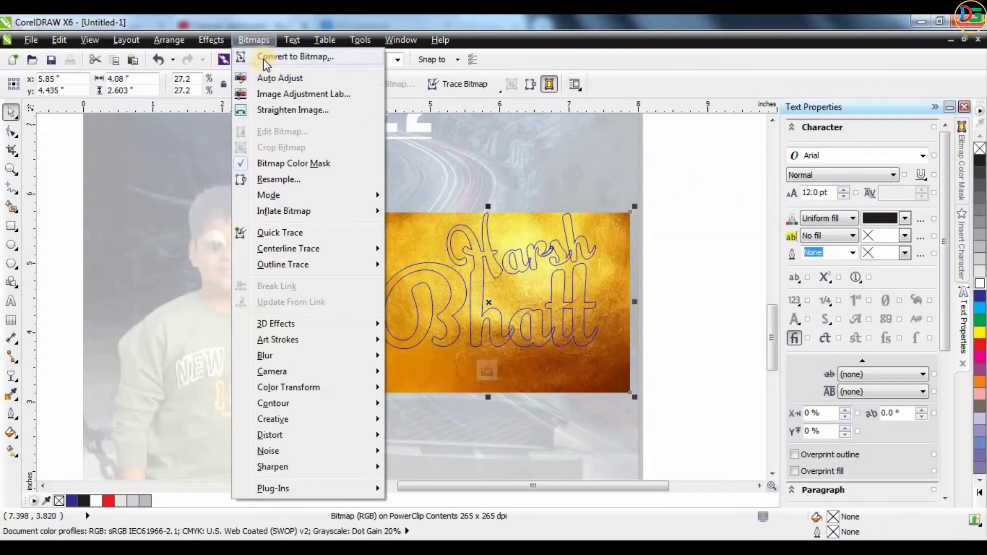
click(298, 56)
click(463, 366)
Apply a Gaussian Blur with a radius of 13 pixels to the gold texture
click(251, 39)
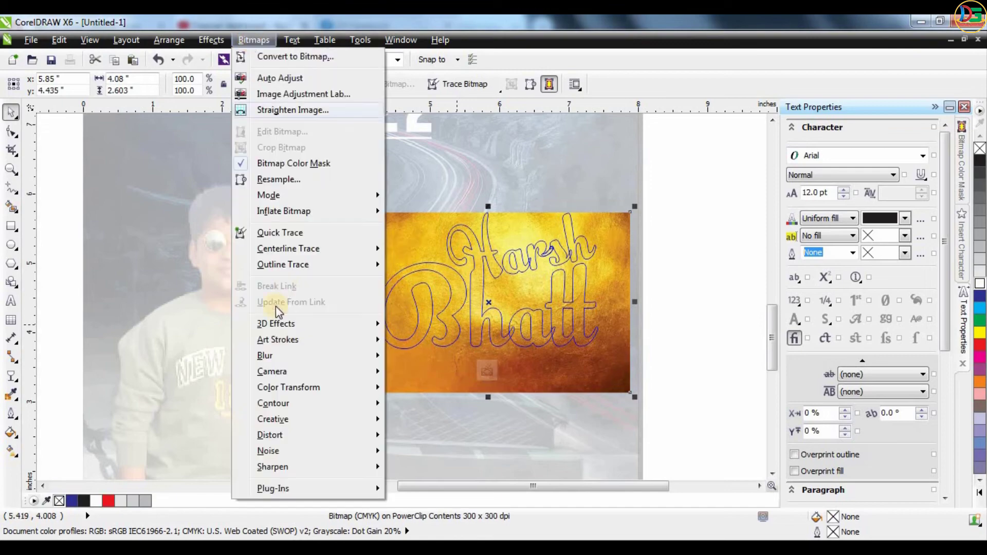
mouse_move(267, 353)
click(429, 374)
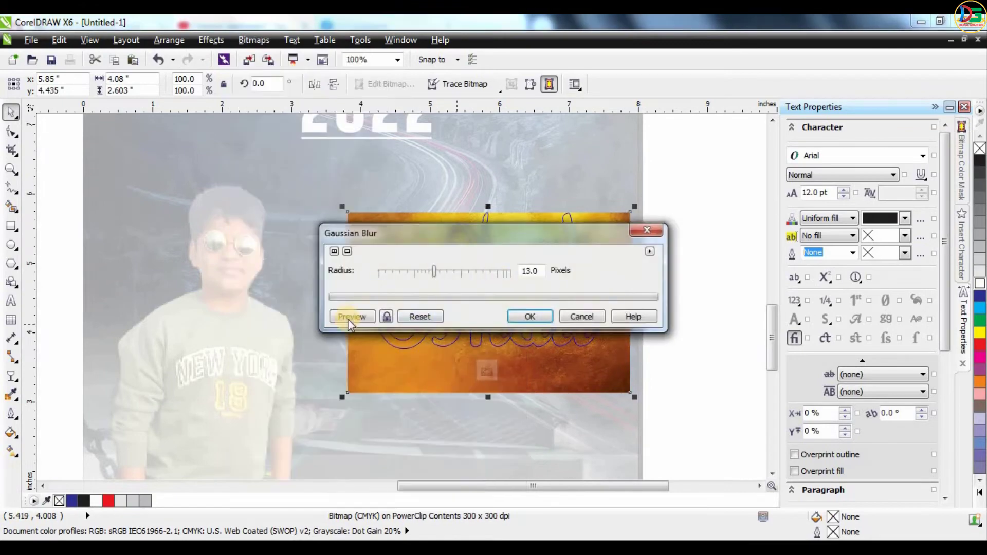
drag(471, 232, 756, 133)
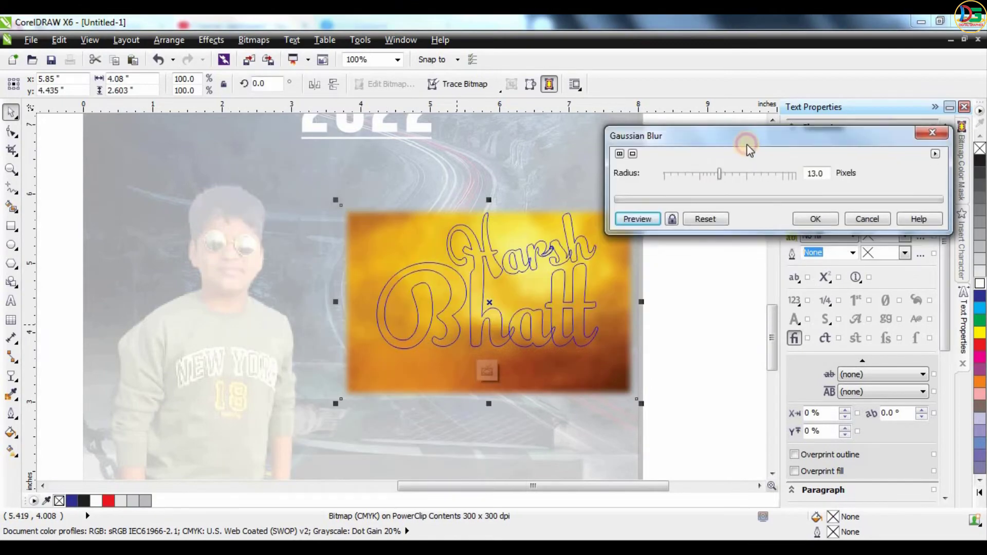
click(816, 218)
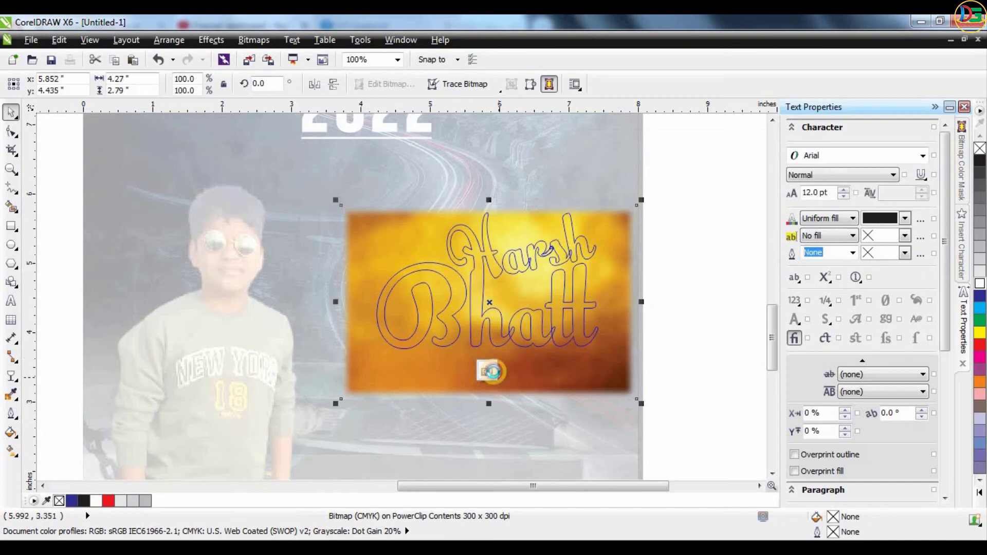
Shift the blurred gold texture slightly upward behind the name lettering and finish editing the PowerClip contents
click(490, 371)
click(455, 371)
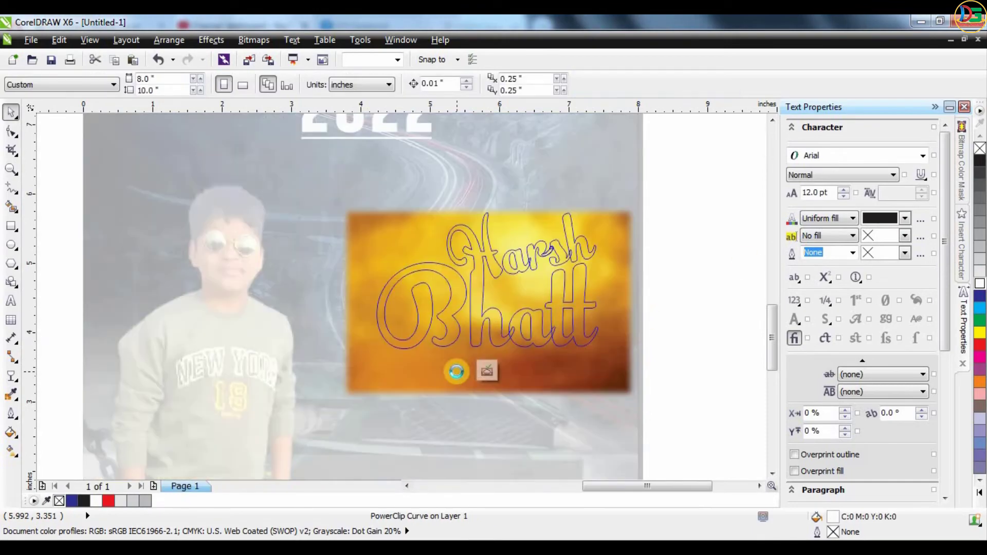
click(620, 254)
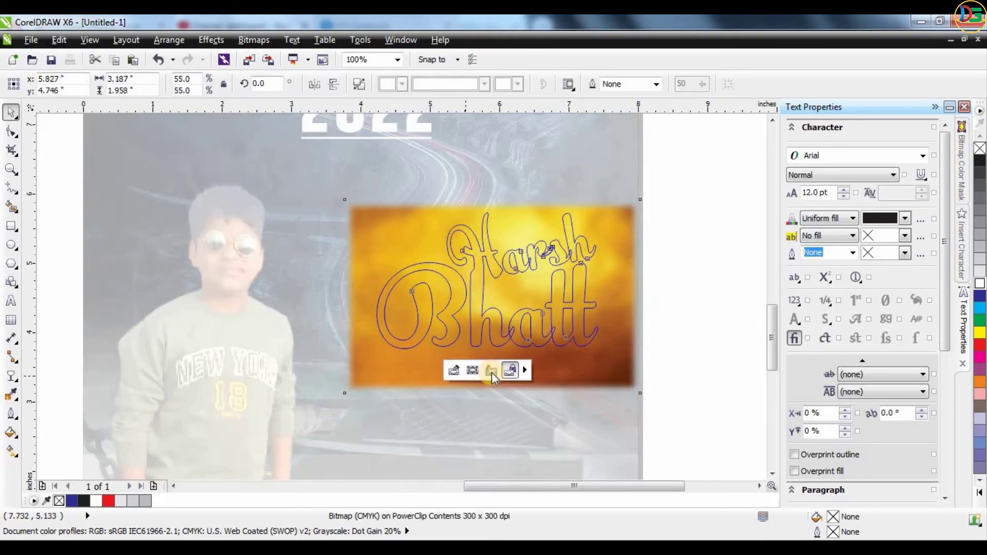
click(509, 370)
click(672, 209)
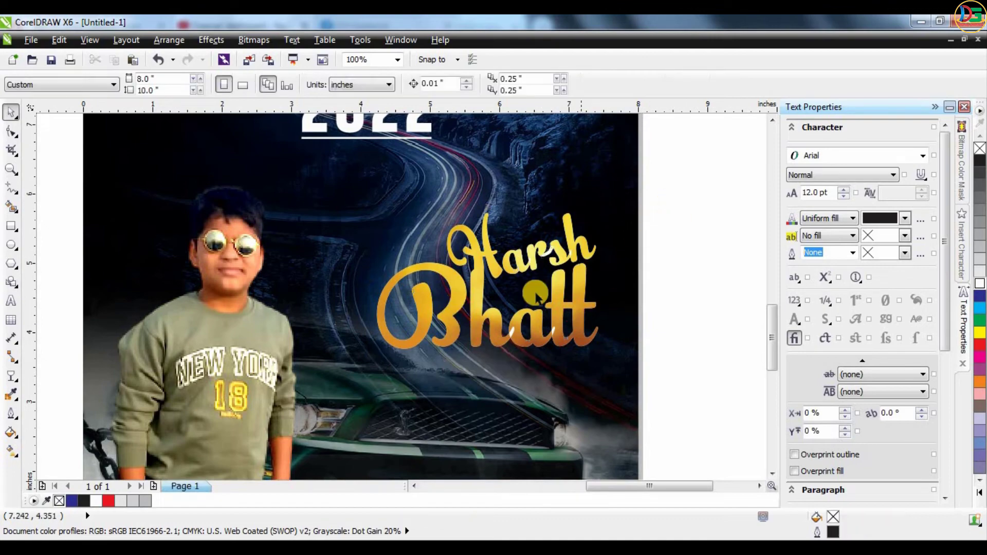
scroll(549, 312, down, 2)
scroll(549, 312, up, 4)
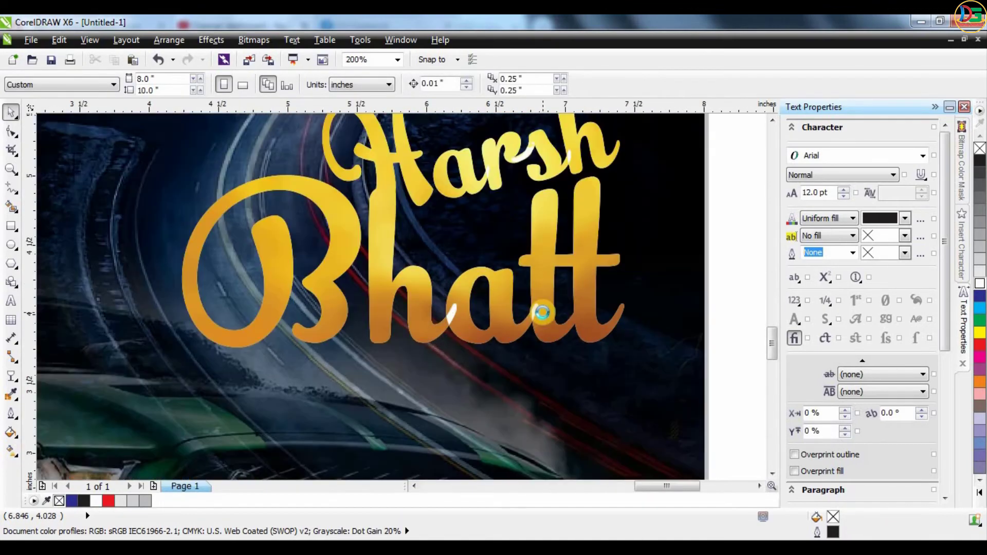
scroll(549, 309, down, 2)
click(576, 265)
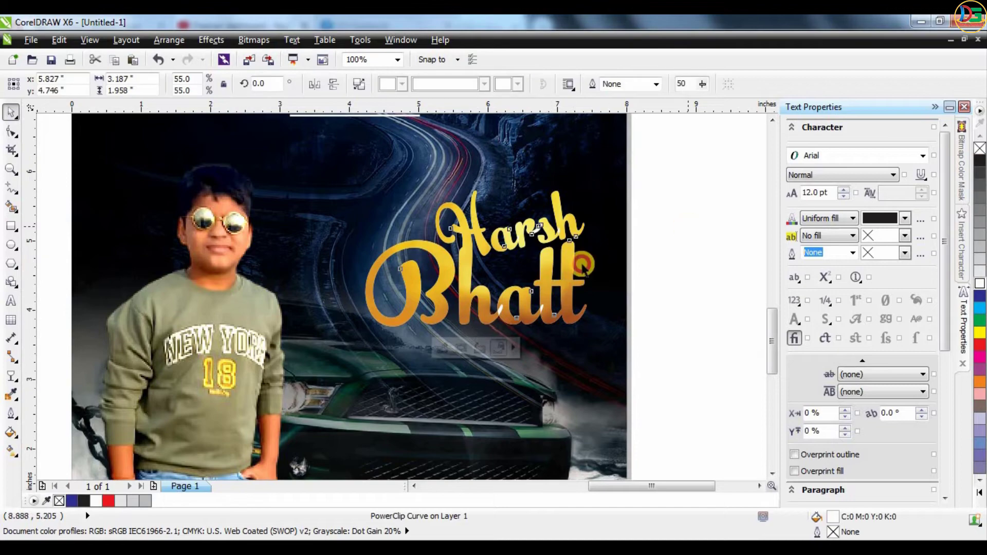
click(545, 277)
scroll(459, 275, down, 2)
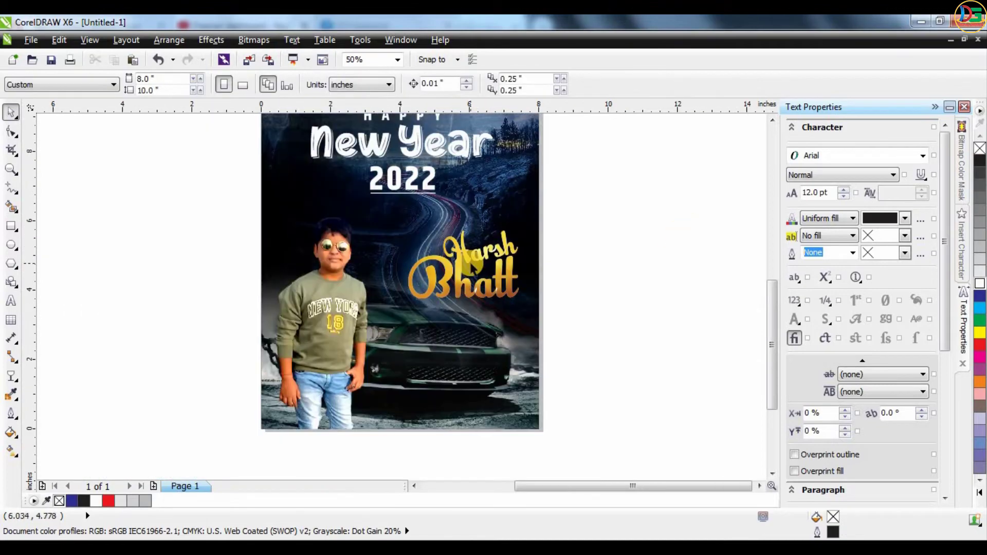
Add the letter b beside the poster, set it in the Banana Yeti font and enlarge it
scroll(471, 264, up, 3)
click(513, 312)
click(662, 262)
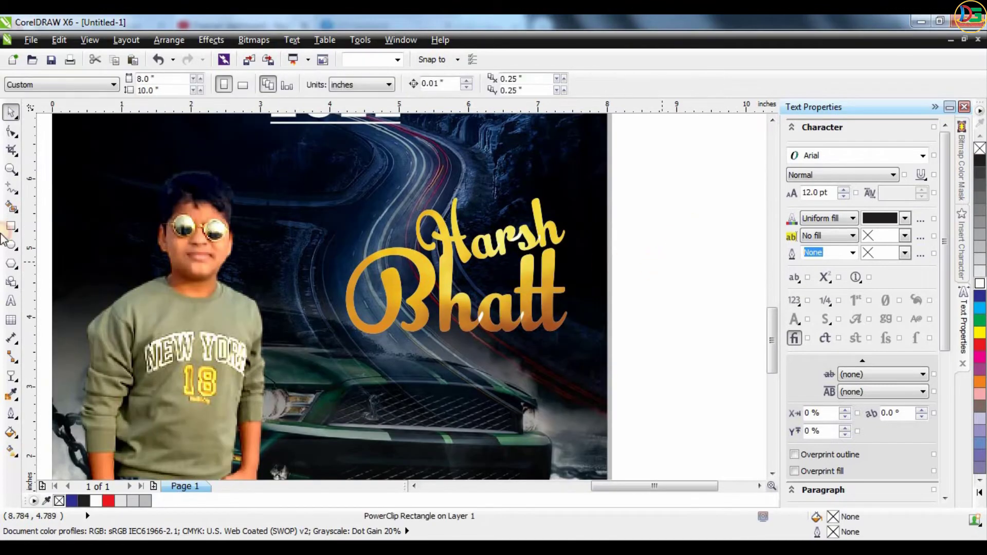
key(F8)
click(672, 262)
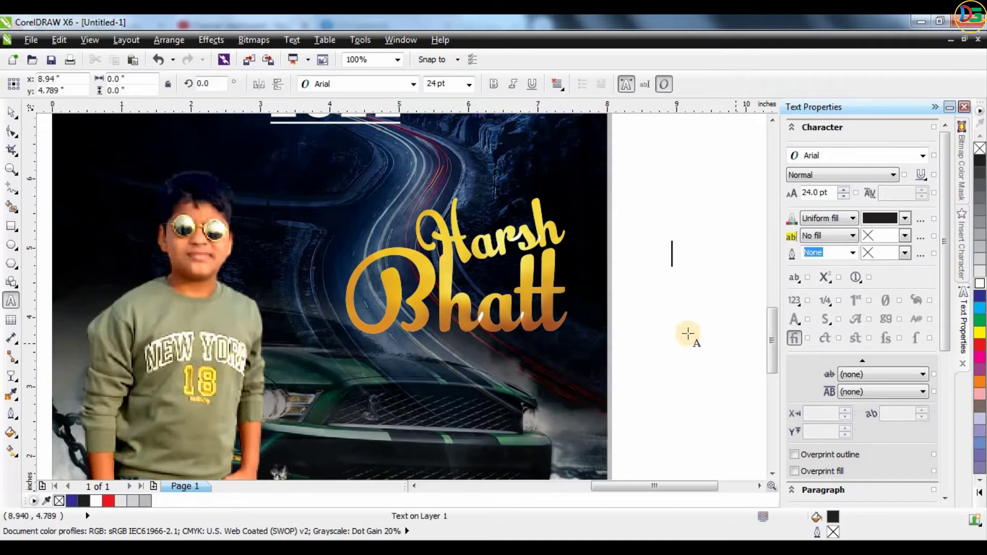
text(b)
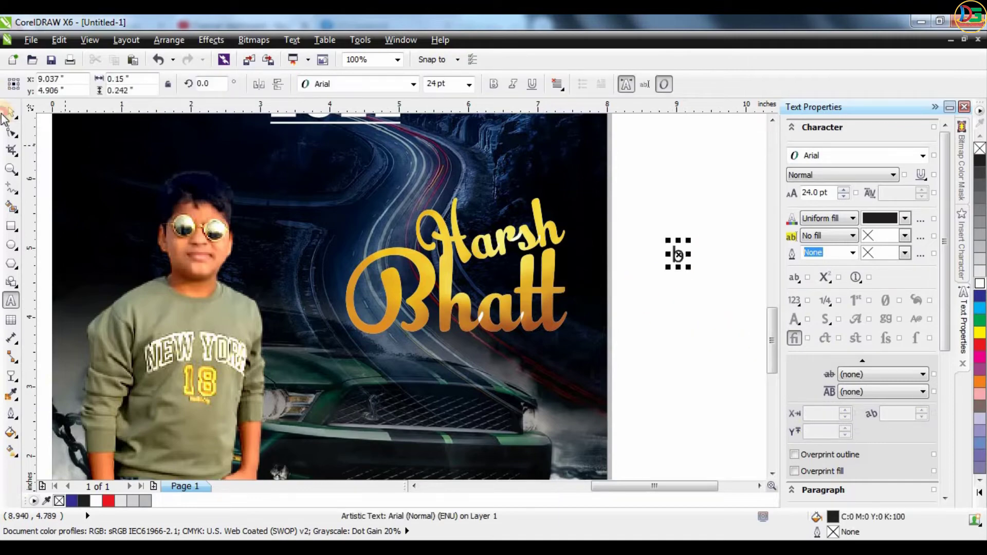
click(342, 83)
click(349, 117)
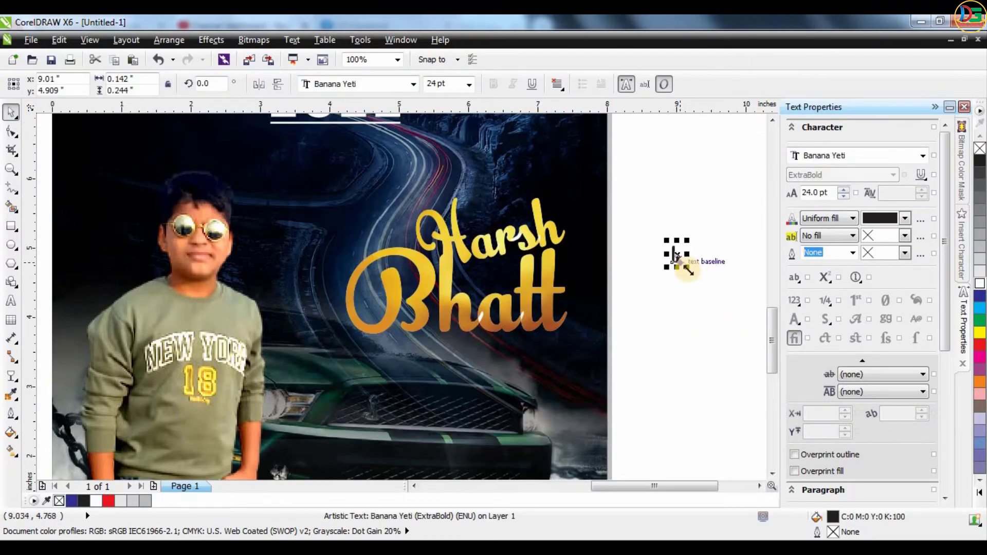
drag(687, 268, 690, 324)
click(646, 280)
scroll(646, 280, down, 2)
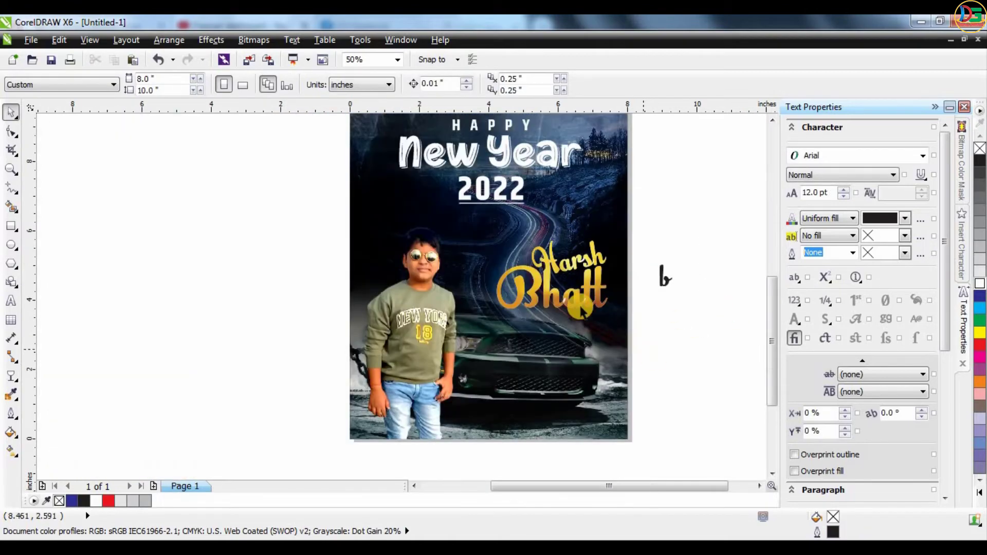
Add a drop shadow to the gold name lettering and raise its opacity
click(586, 272)
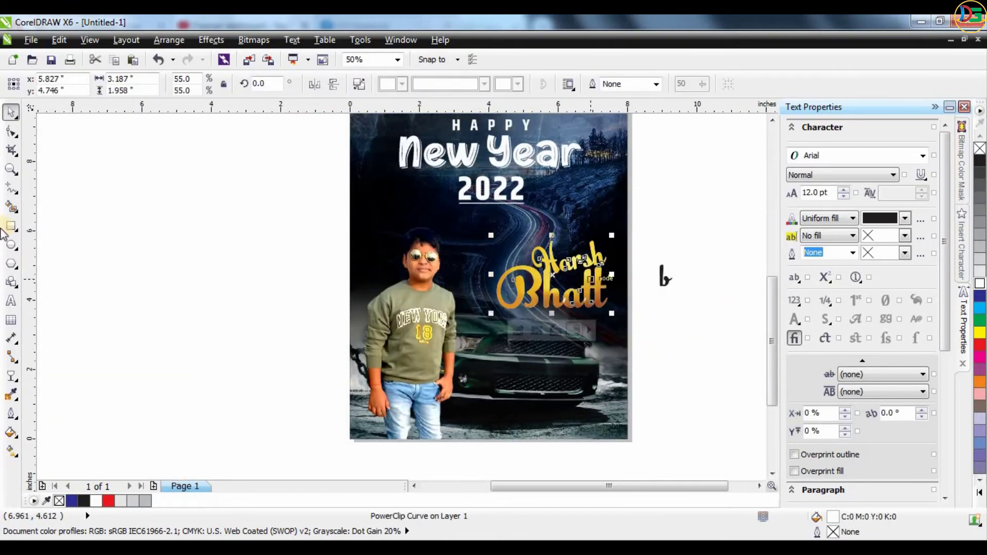
click(12, 380)
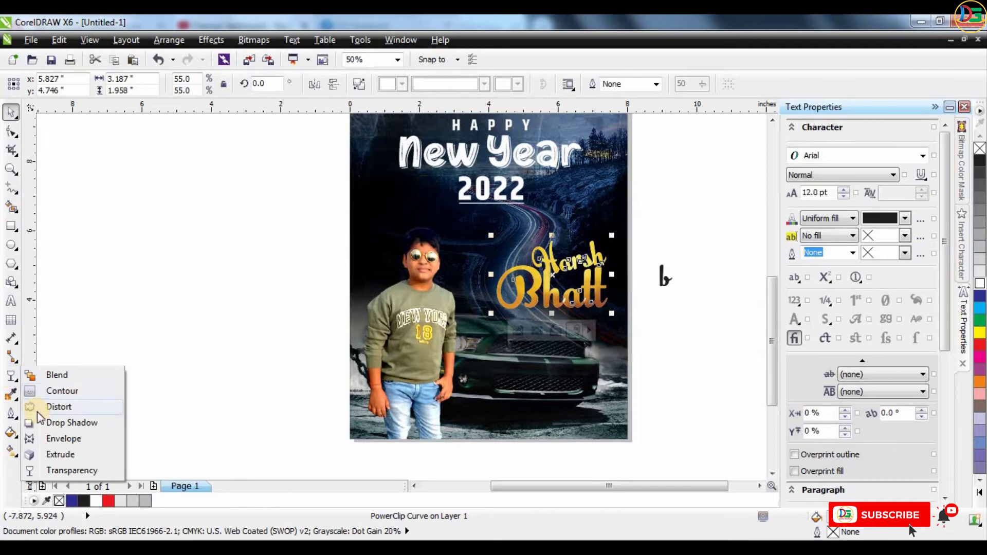
click(66, 418)
drag(629, 308, 603, 299)
scroll(612, 311, up, 1)
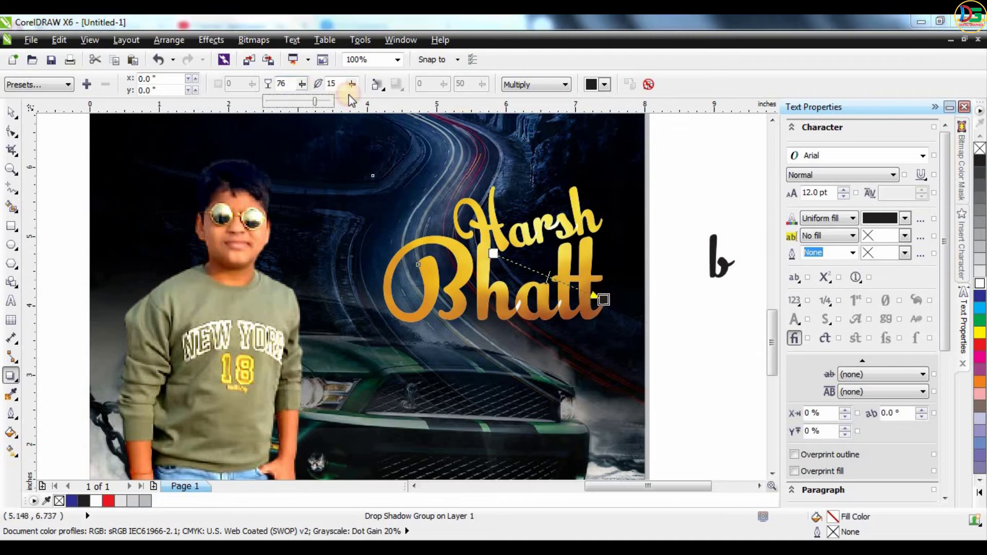
drag(303, 84, 354, 109)
click(10, 113)
click(684, 221)
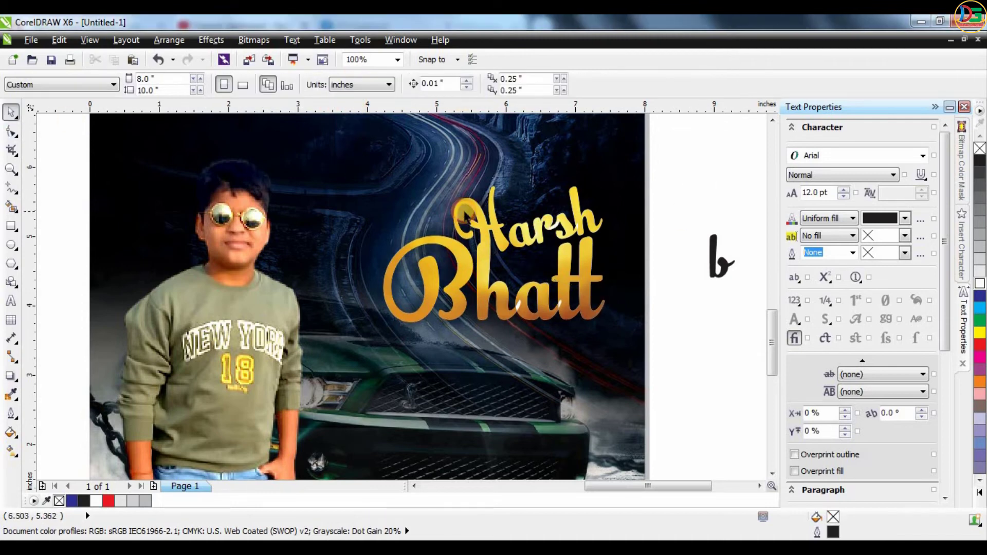
Move the Hindi greeting text onto the poster below the car at about 2.6 by 1.18 inches and fill it white
key(F4)
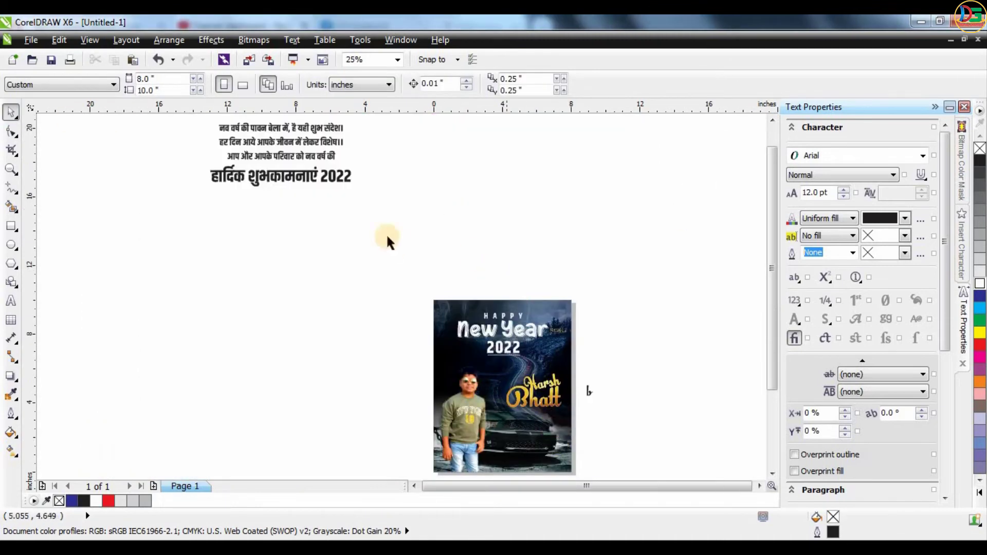
scroll(393, 203, down, 1)
scroll(462, 301, up, 1)
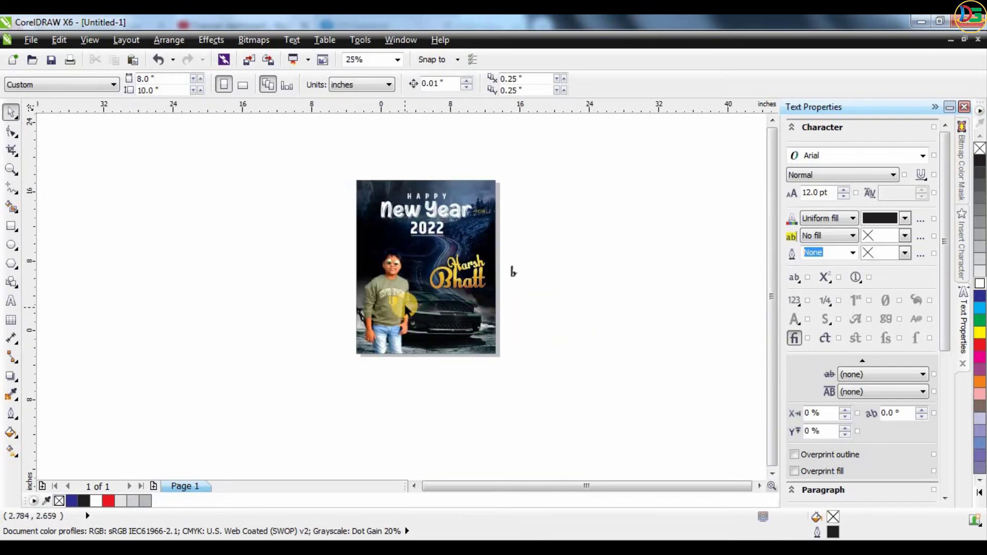
scroll(355, 160, down, 1)
scroll(314, 150, up, 1)
drag(314, 150, 575, 428)
scroll(562, 471, up, 1)
drag(668, 322, 481, 455)
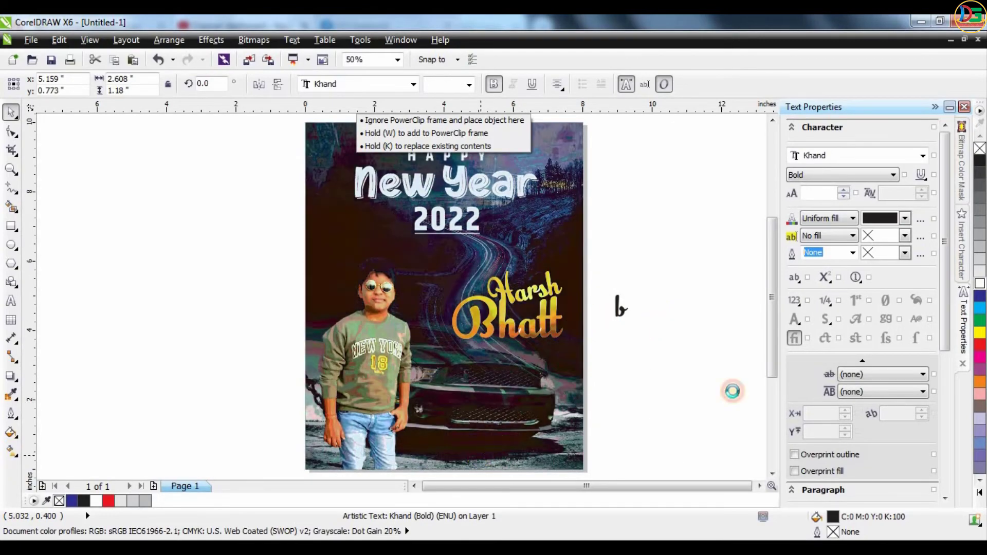
scroll(530, 437, up, 1)
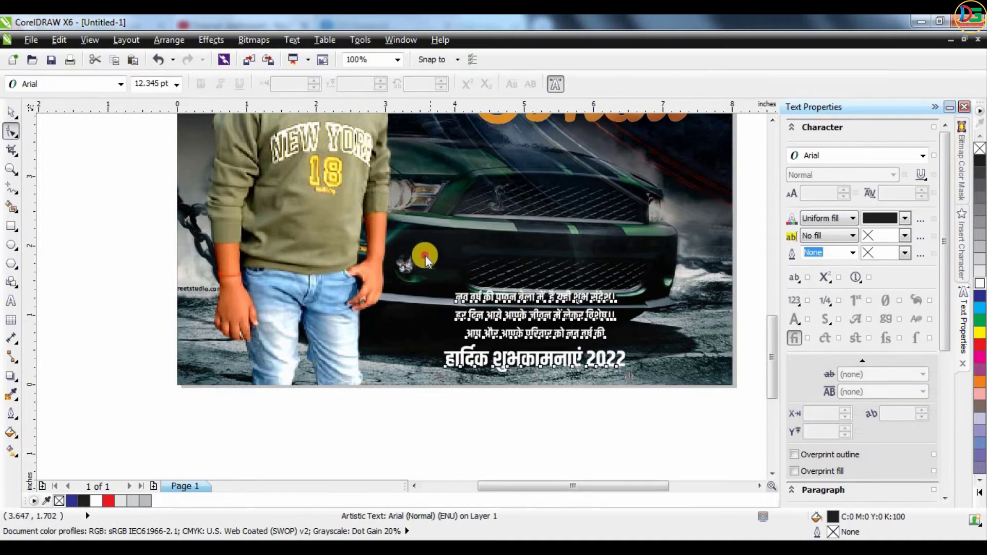
Tighten the line spacing of the Hindi greeting text
drag(419, 253, 672, 342)
scroll(374, 363, up, 2)
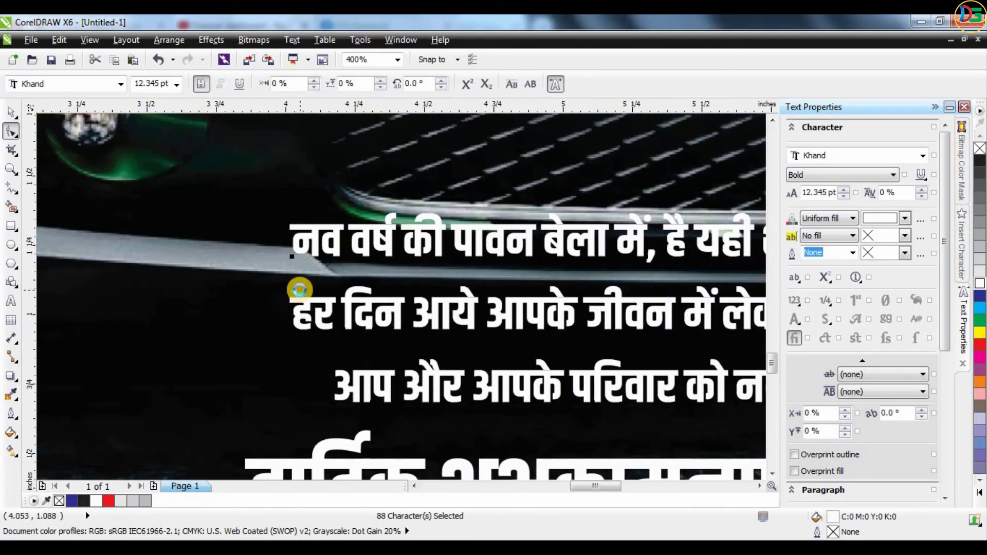
scroll(300, 289, down, 1)
drag(265, 416, 278, 378)
Resize the Hindi greeting to about 2.65 by 0.99 inches and move it down close to the poster's lower edge
click(12, 111)
click(566, 252)
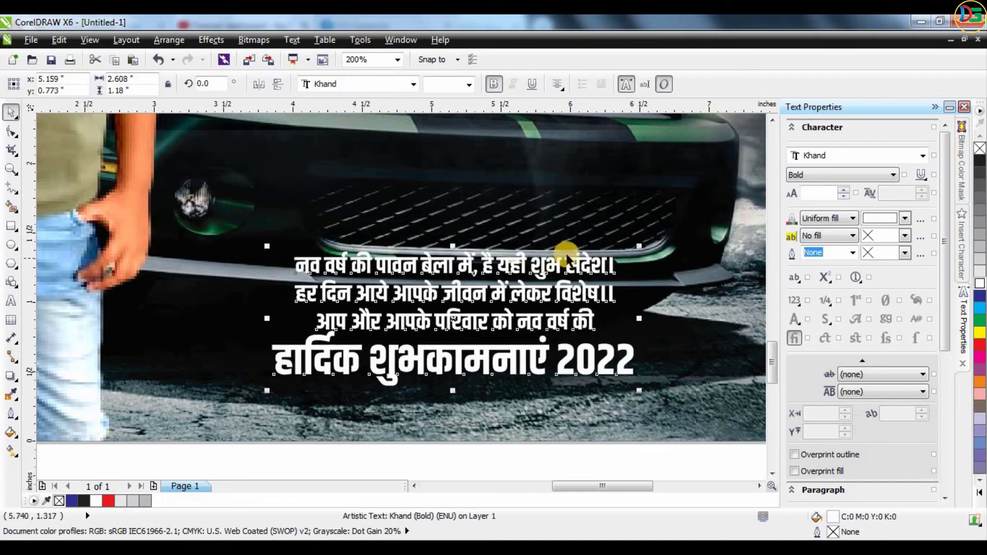
drag(639, 245, 643, 222)
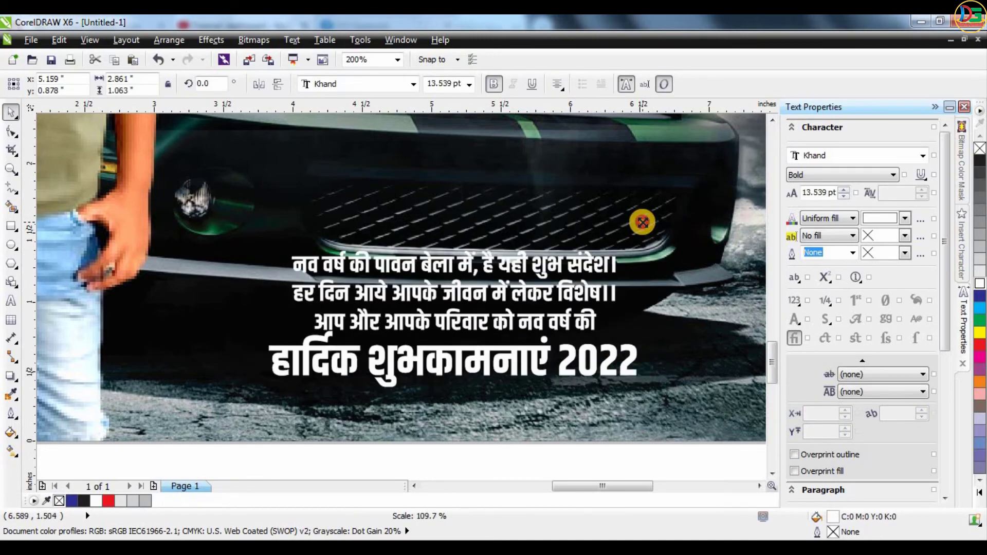
drag(537, 324, 532, 366)
scroll(532, 366, down, 2)
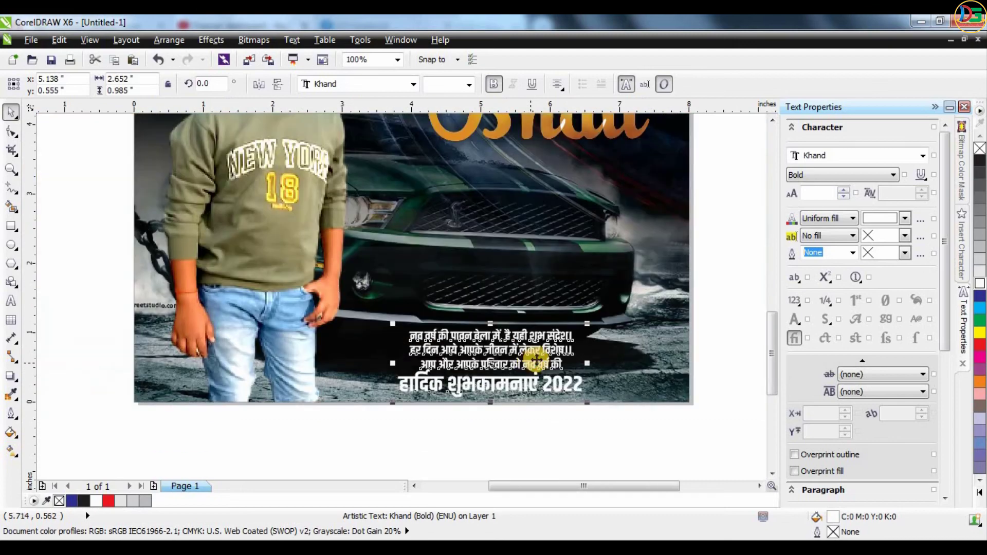
key(Escape)
Join the greeting's first two lines into one, separated by a space
scroll(493, 366, up, 2)
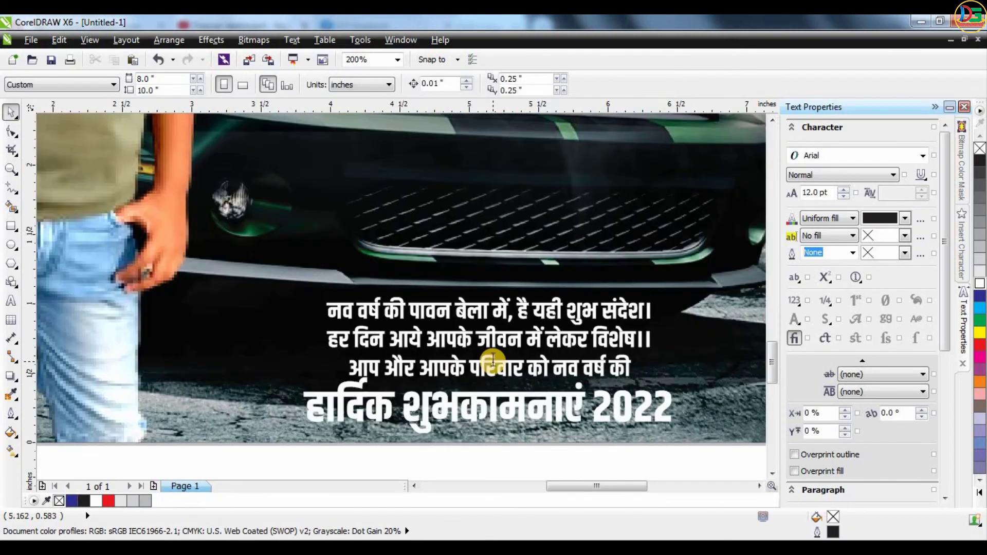
double_click(329, 337)
key(BackSpace)
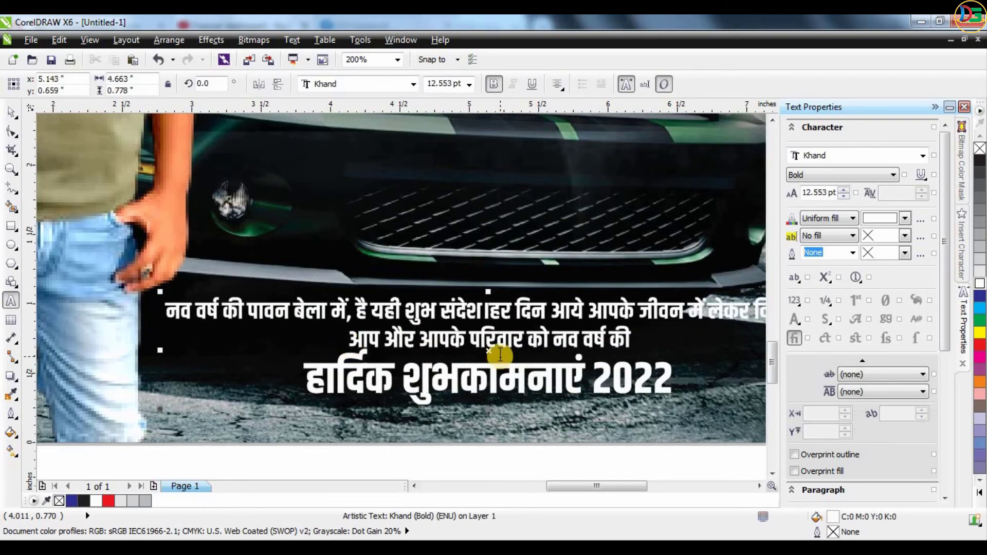
scroll(626, 359, down, 2)
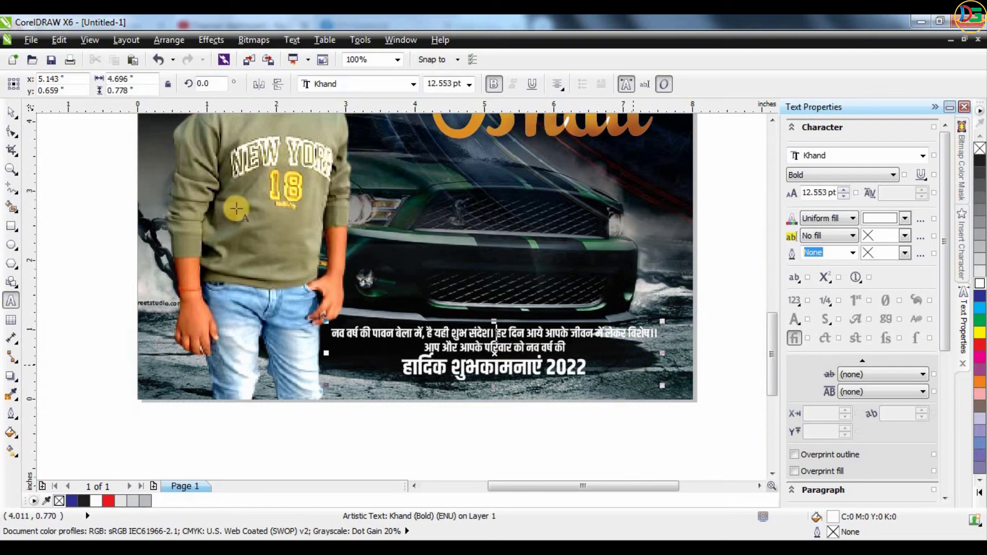
Loosen the greeting's line spacing to a block height of about 0.9 inches and shift it right, clear of the boy
click(13, 133)
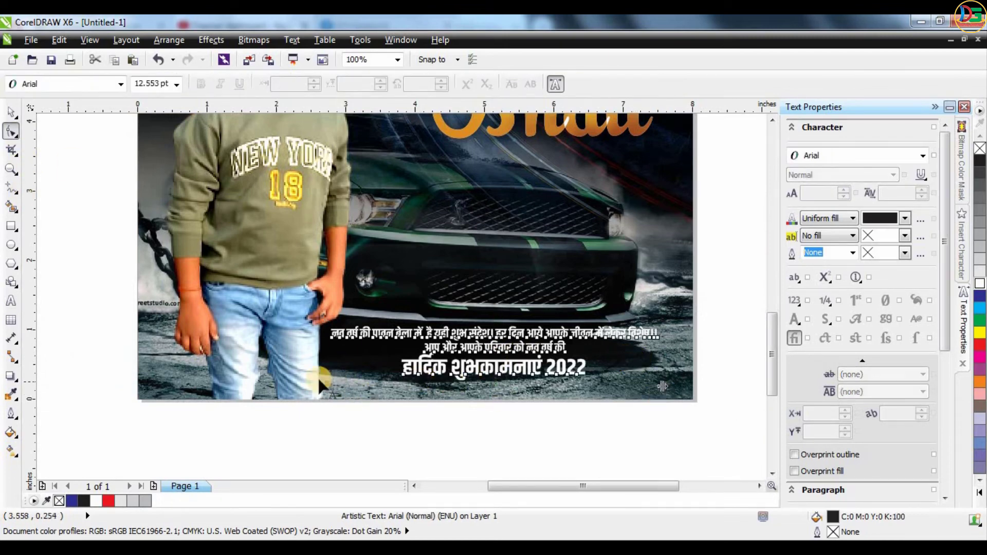
mouse_move(321, 385)
mouse_down()
mouse_move(326, 401)
mouse_move(326, 392)
mouse_up()
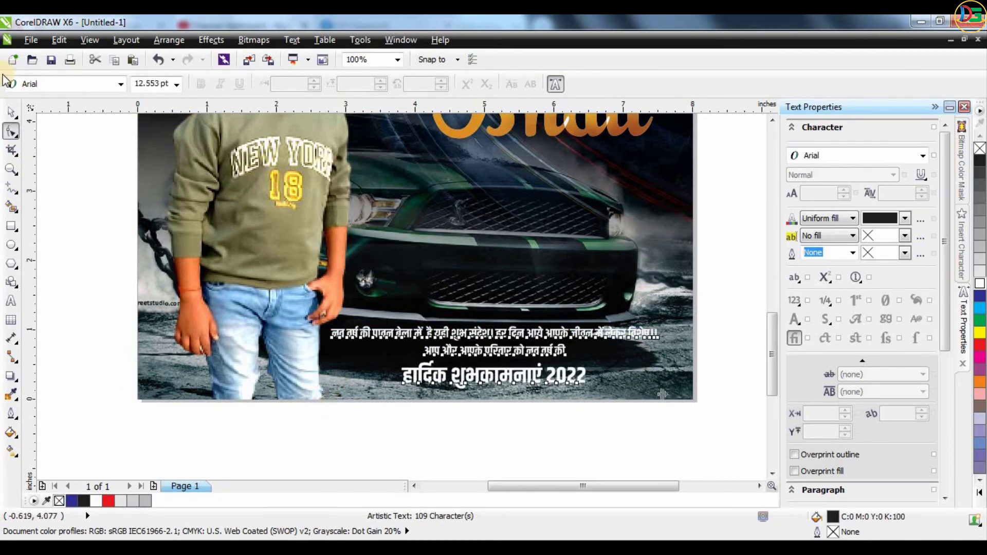
click(11, 111)
click(522, 354)
drag(561, 367, 545, 360)
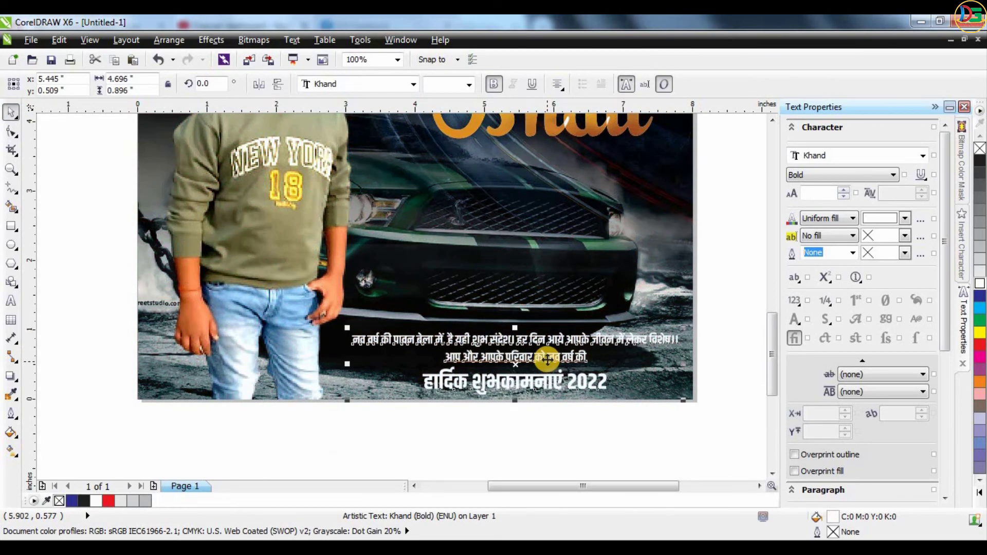
Add a drop shadow to the Hindi greeting and set the shadow opacity to 100
scroll(623, 402, up, 1)
click(10, 378)
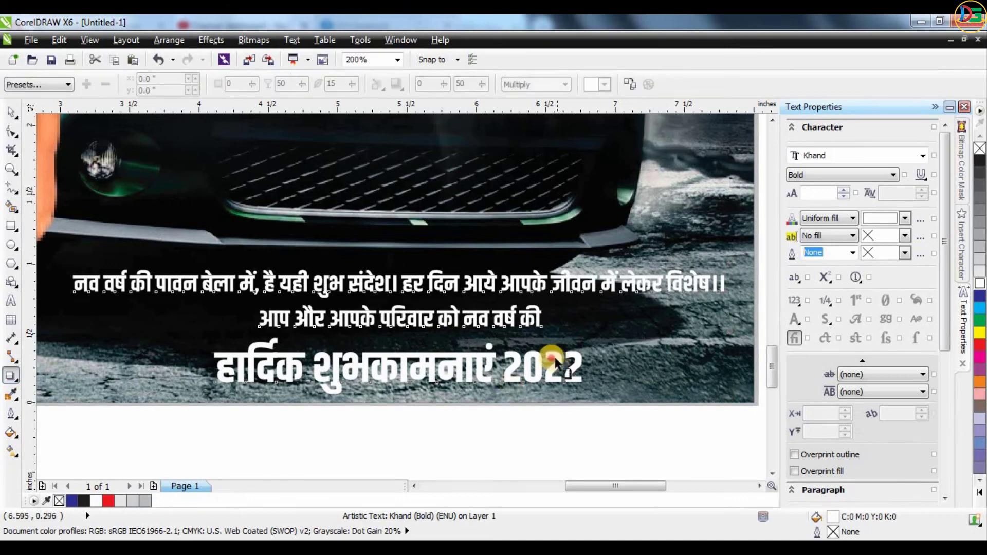
drag(603, 390, 601, 386)
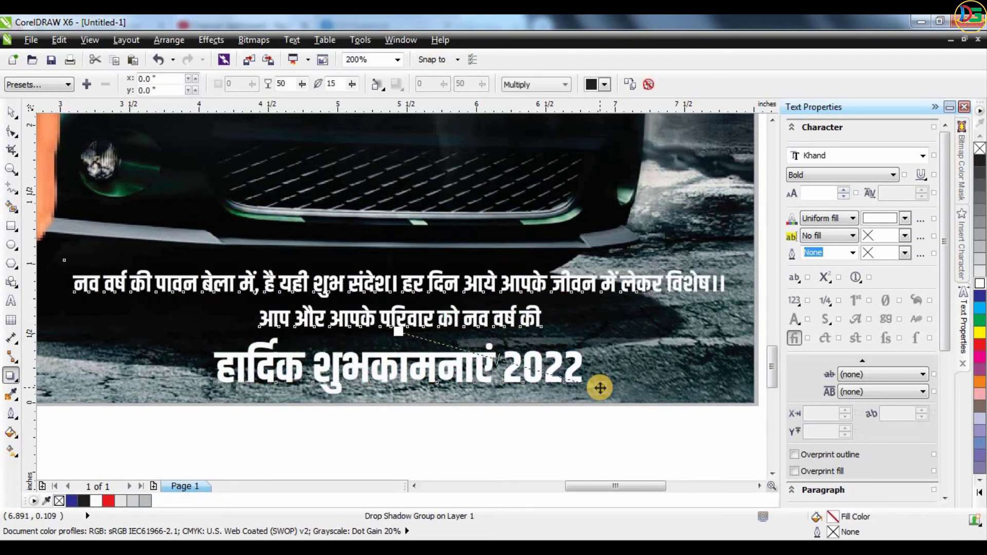
double_click(285, 83)
text(100)
key(Return)
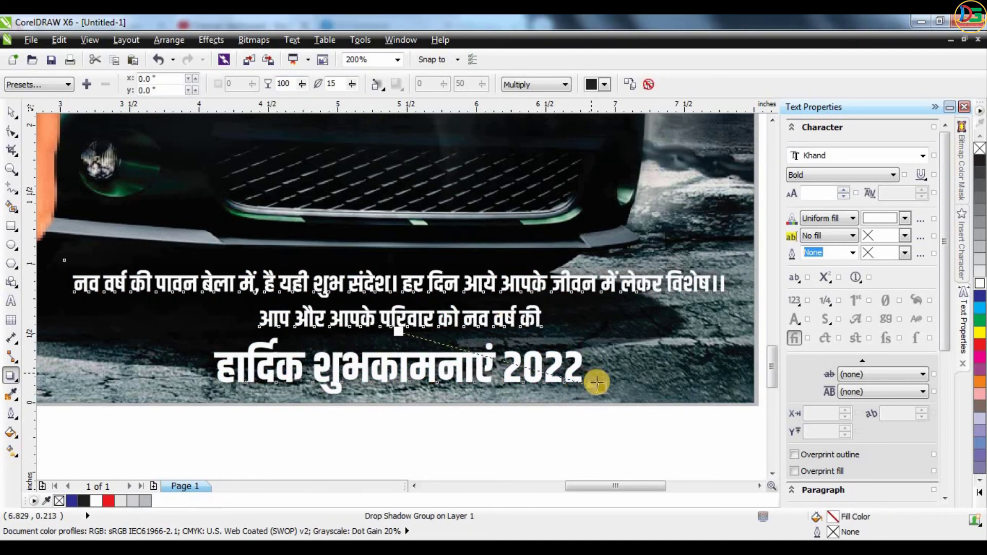
Offset the greeting's shadow about 0.08 inch right and 0.025 inch down, and restore its opacity to 100
drag(570, 377, 538, 371)
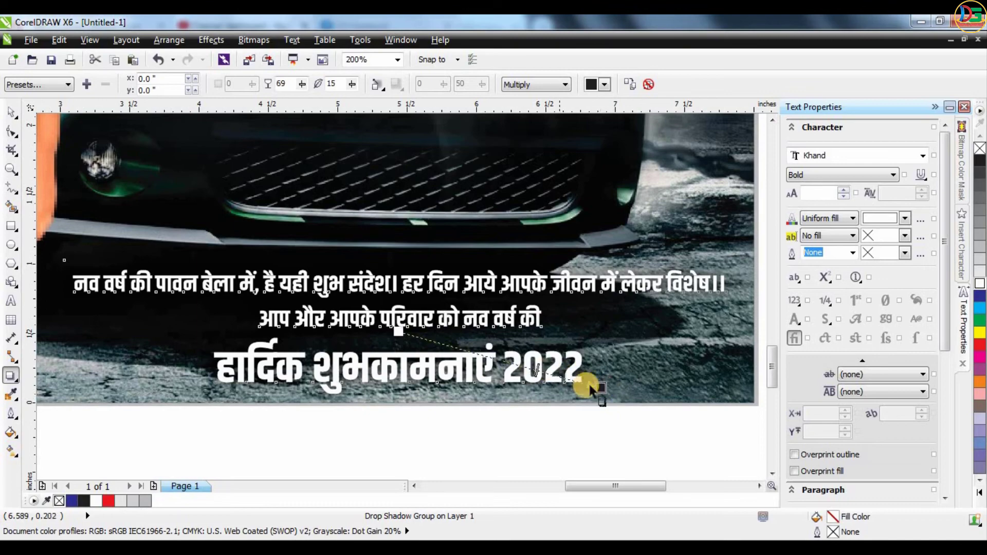
mouse_move(613, 396)
mouse_down()
mouse_move(623, 399)
mouse_move(611, 396)
mouse_up()
double_click(284, 84)
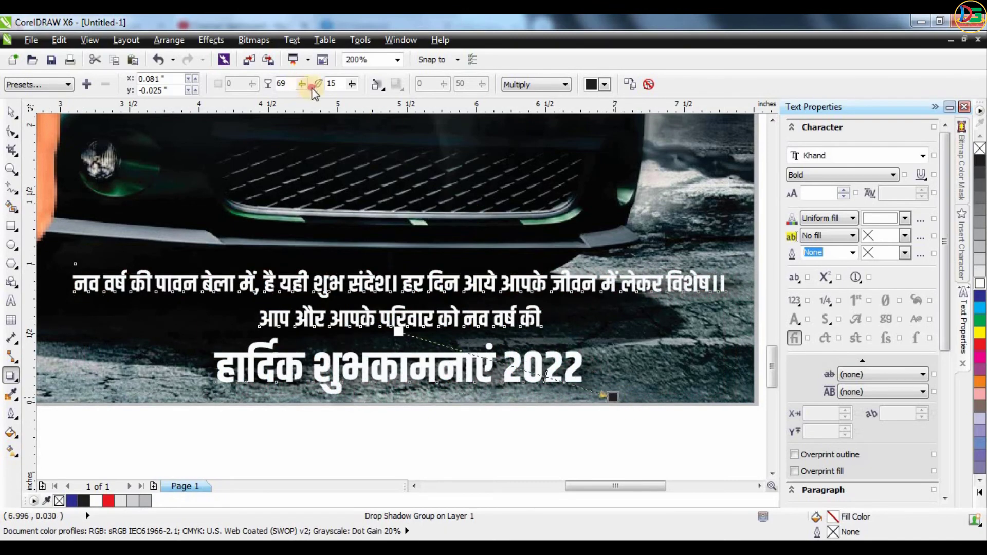
text(100)
key(Return)
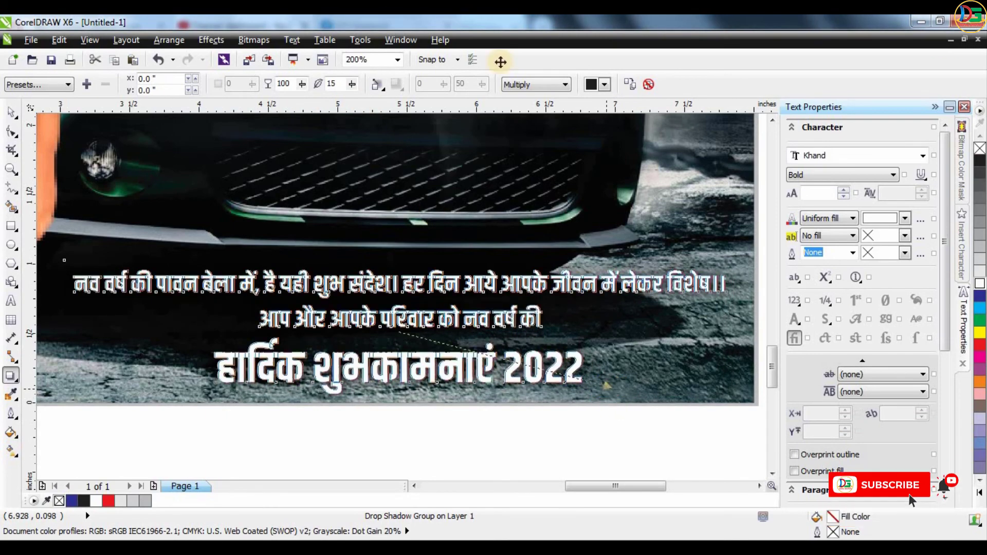
Set the feathering of the greeting's shadow to 4
double_click(345, 86)
text(0)
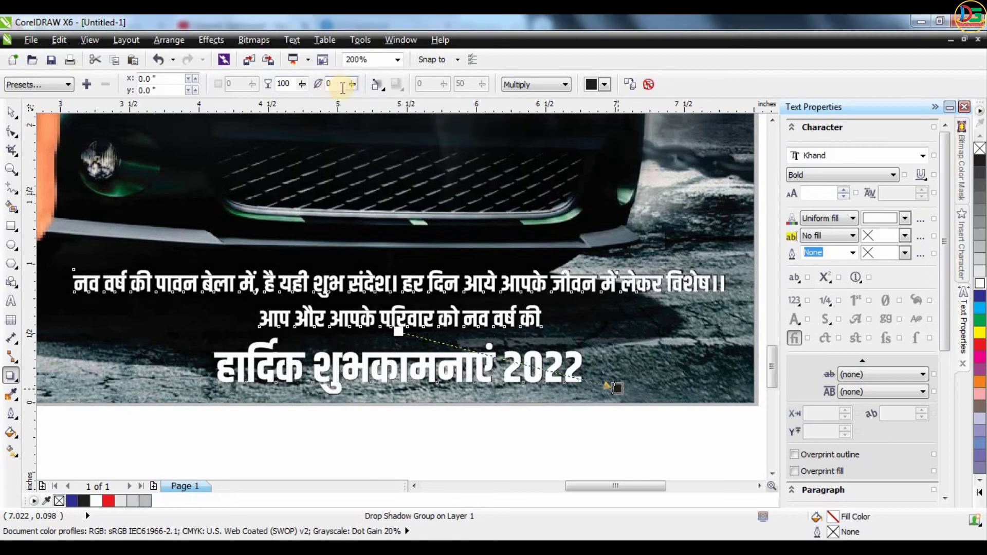
text(4)
key(Return)
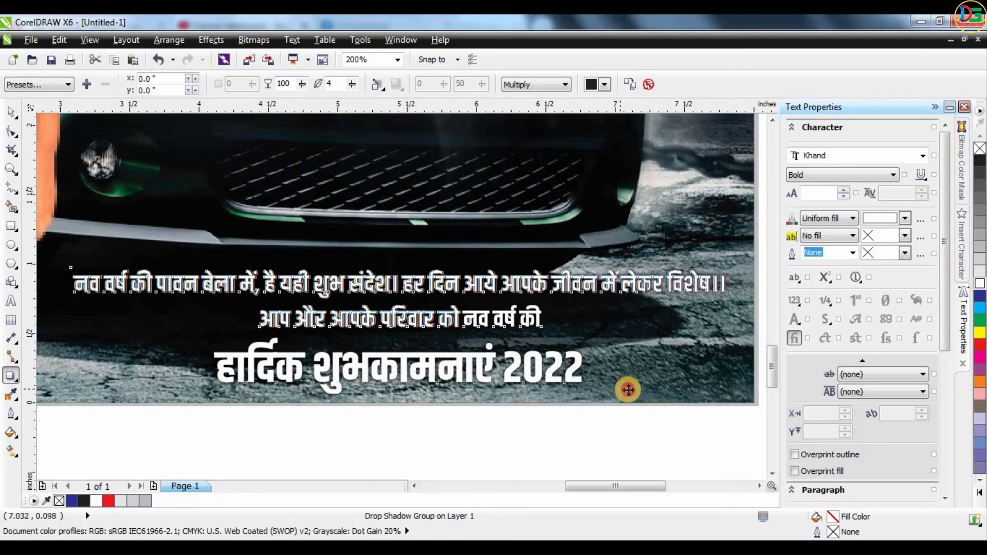
Offset the greeting's shadow to about 0.106 by -0.027 inches, with opacity 100 and feathering 6
click(640, 392)
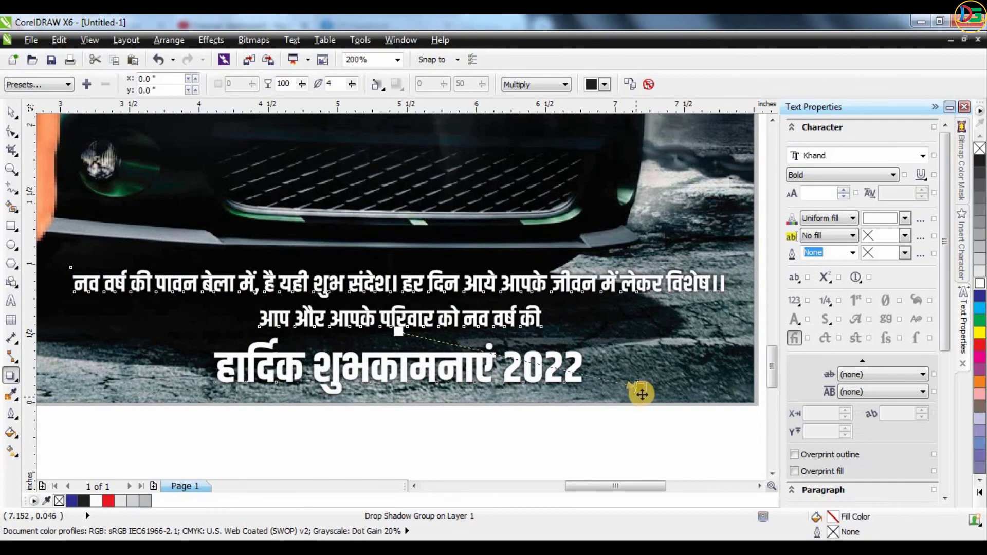
drag(641, 394, 658, 401)
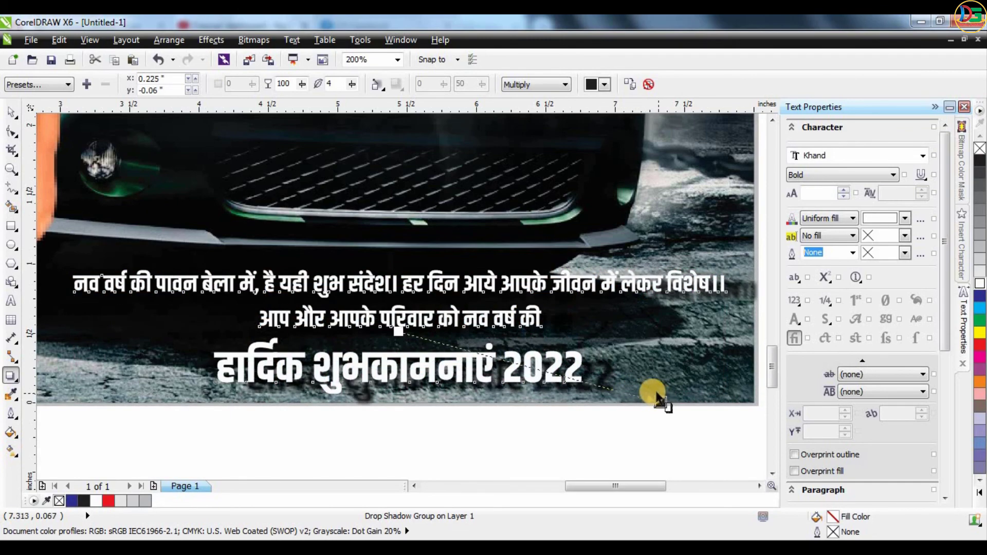
scroll(641, 395, up, 1)
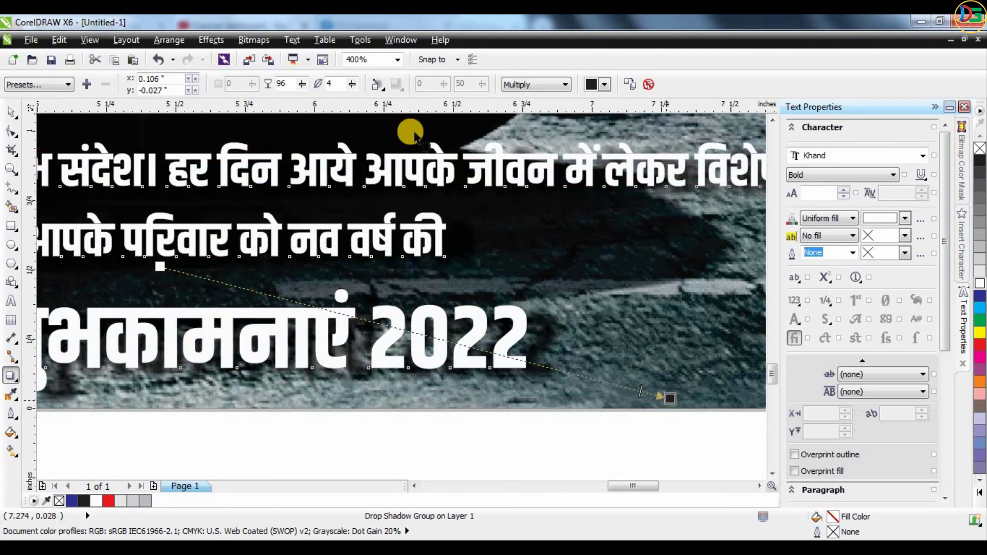
click(350, 85)
click(351, 85)
Deselect the greeting text and examine the overall layout of the complete poster
key(space)
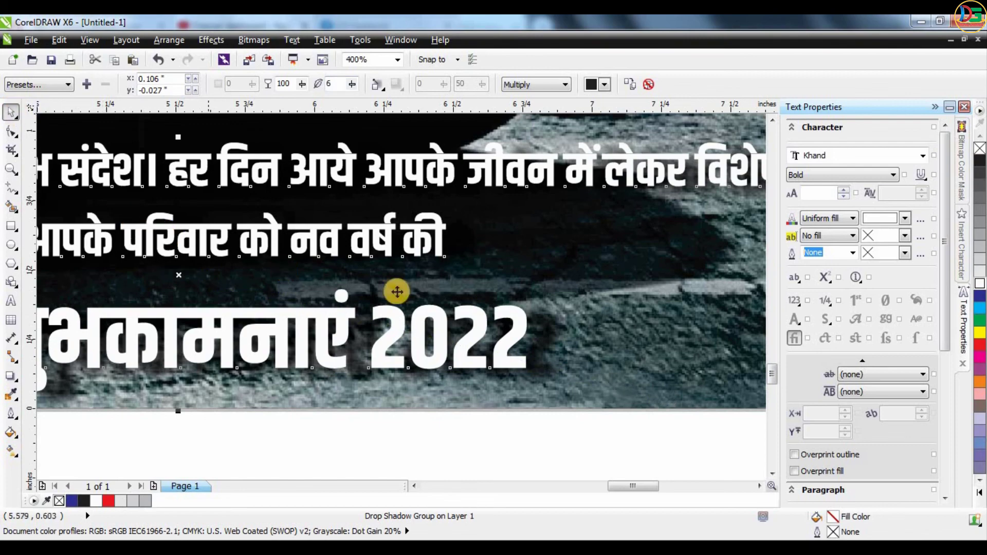
key(F4)
click(578, 267)
scroll(497, 222, down, 1)
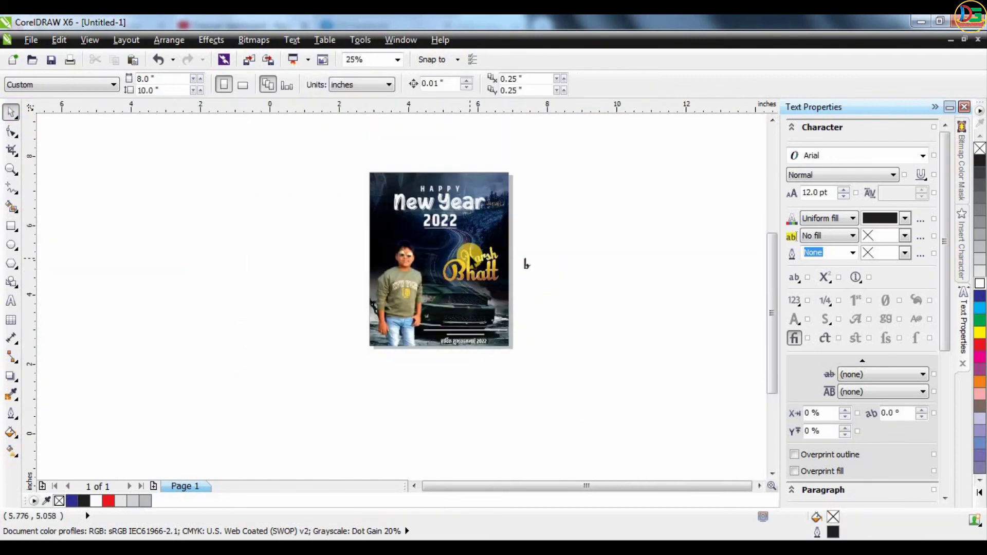
scroll(467, 254, up, 1)
scroll(478, 205, down, 1)
scroll(518, 260, up, 1)
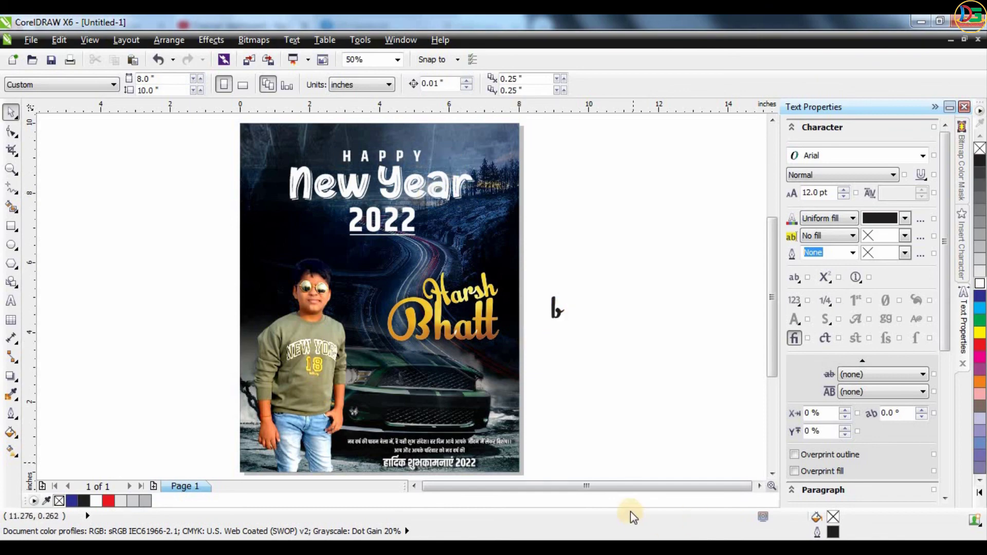
click(878, 547)
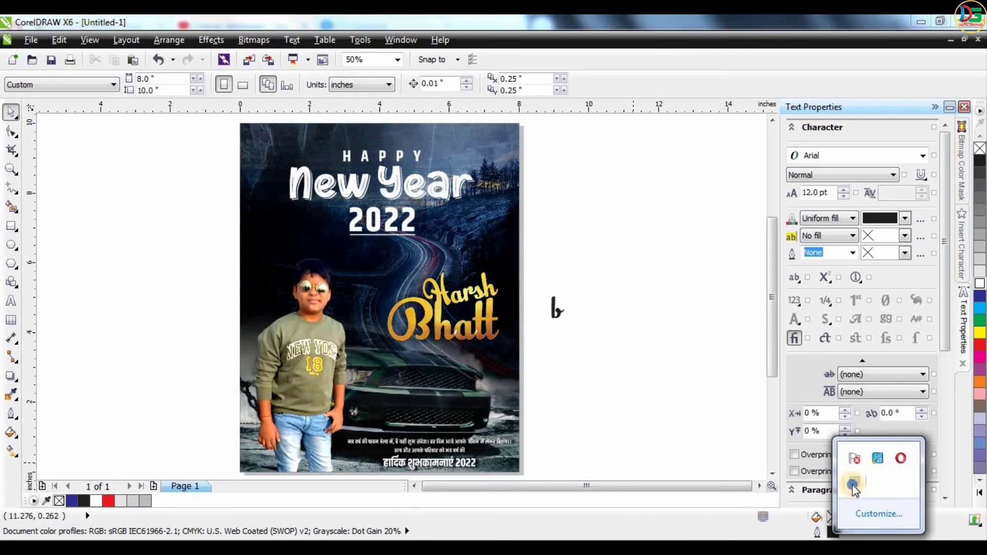
right_click(852, 488)
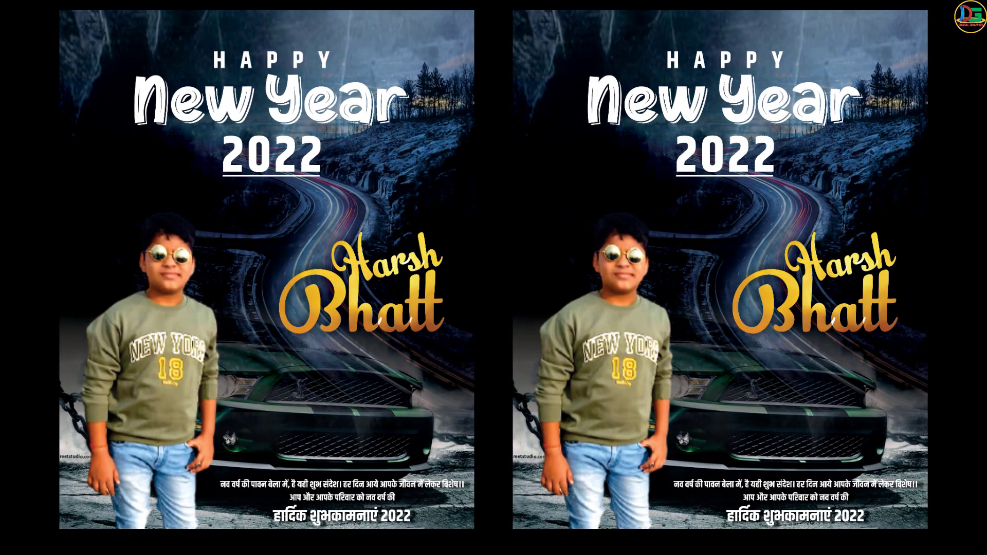